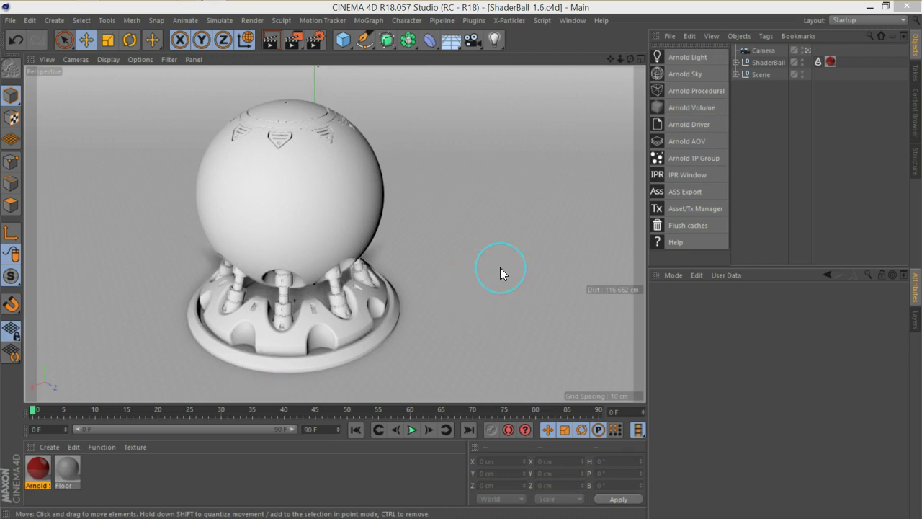
- Add an Arnold quad_light to the scene from the Arnold Light palette
left_click(757, 248)
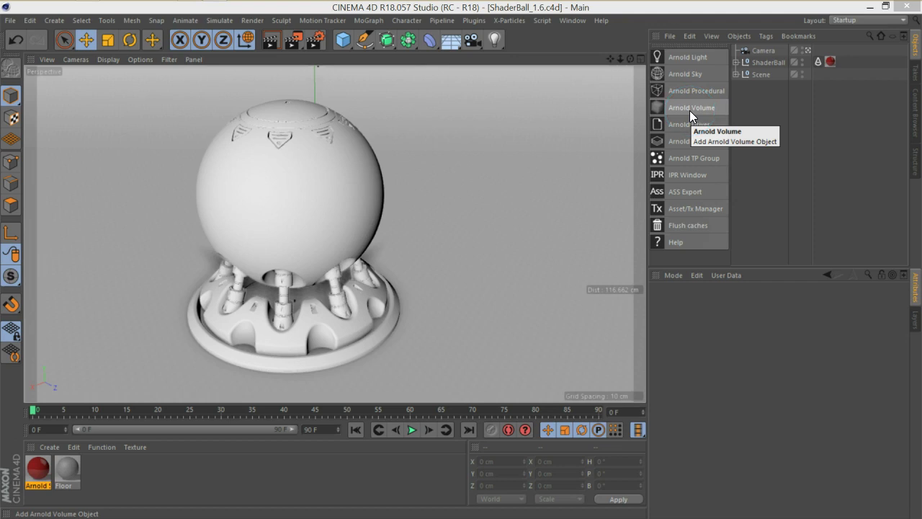
left_click(770, 137)
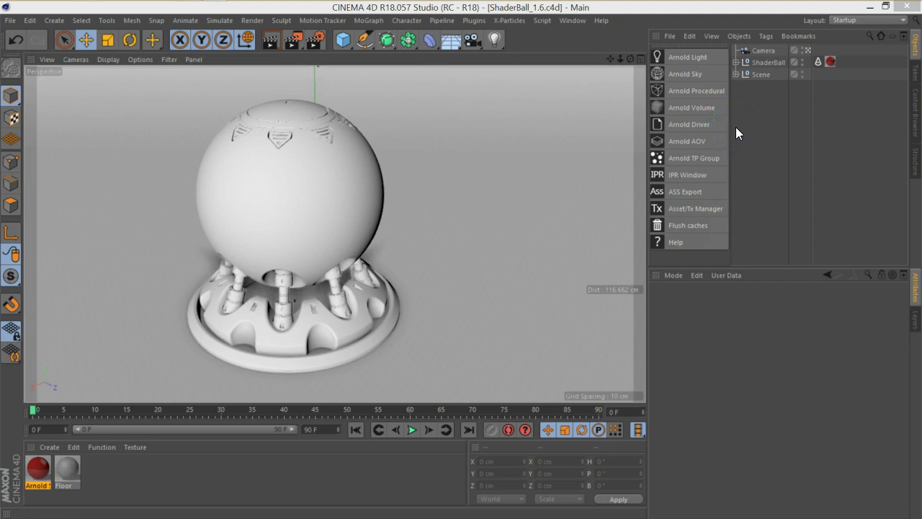
left_click(790, 144)
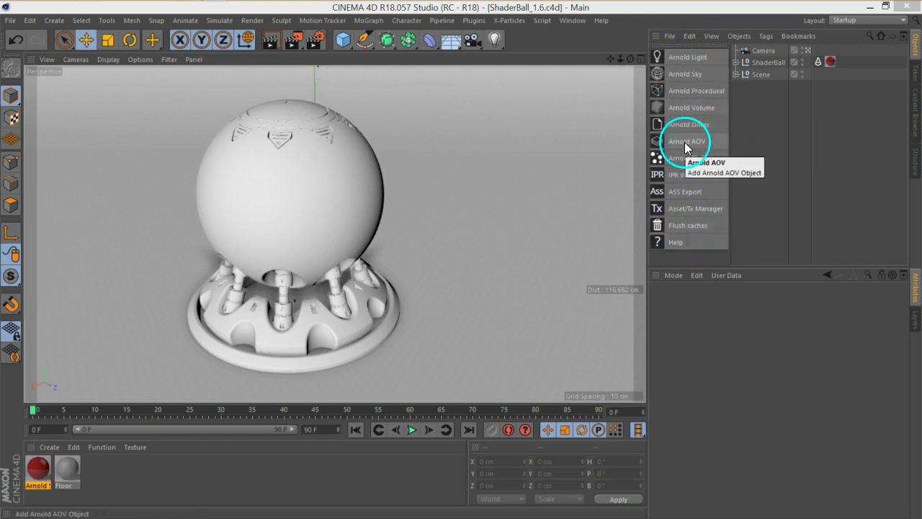
left_click(755, 166)
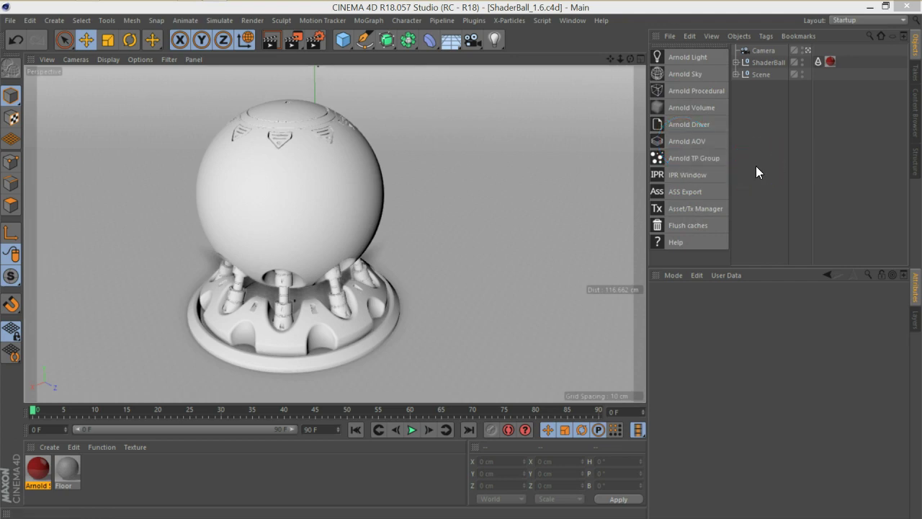
left_click(689, 58)
mouse_move(735, 61)
left_mouse_down()
mouse_move(781, 145)
mouse_move(783, 137)
left_mouse_up()
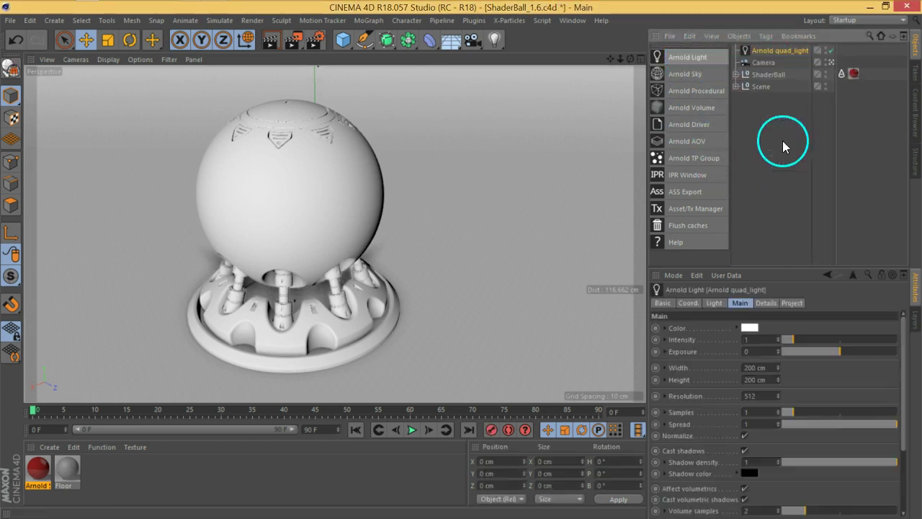
- Move the quad light up and aside to about X 399.9, Y 142.1, Z -121.8 cm
left_click(831, 63)
scroll(413, 249, "down", 3)
scroll(412, 247, "down", 3)
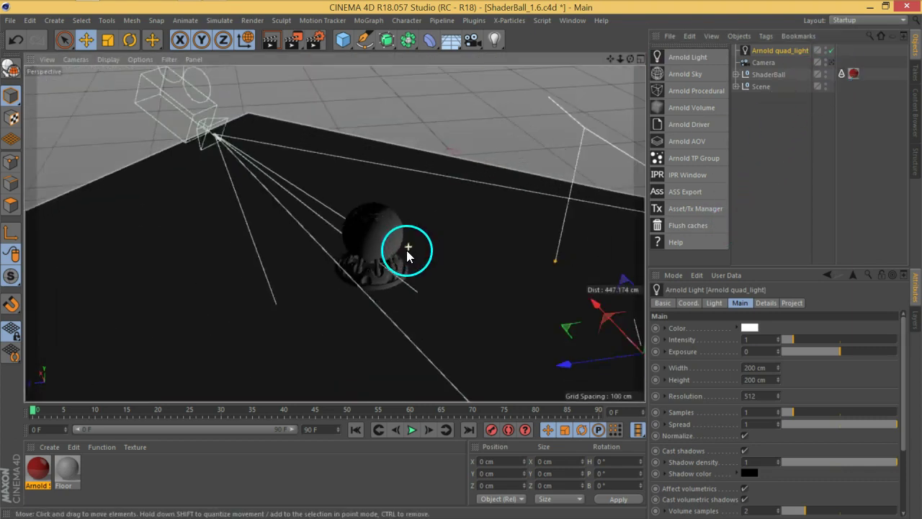
mouse_move(461, 282)
left_mouse_down("alt")
mouse_move(428, 253)
mouse_move(463, 275)
mouse_move(383, 267)
mouse_move(195, 351)
mouse_move(175, 233)
mouse_move(165, 229)
mouse_move(270, 241)
mouse_move(247, 199)
mouse_move(323, 173)
mouse_move(336, 179)
mouse_move(299, 206)
mouse_move(274, 210)
mouse_move(256, 238)
left_mouse_up("alt")
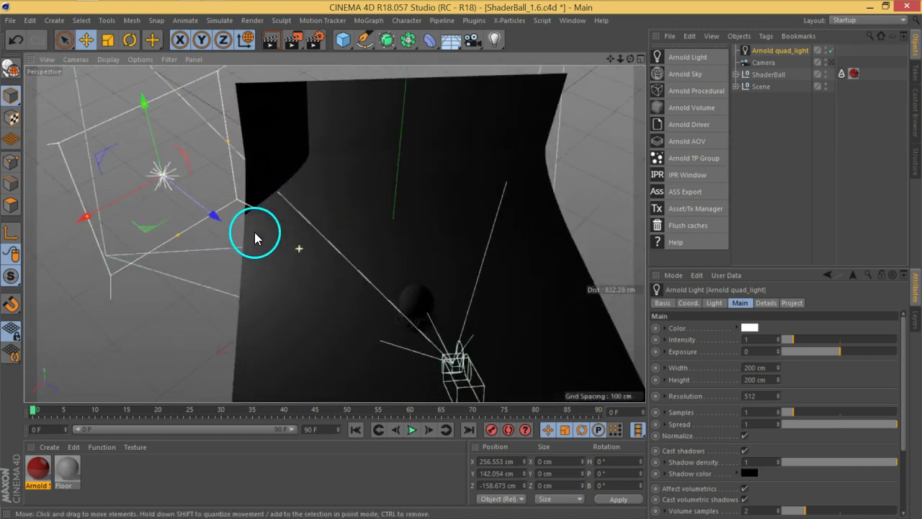
mouse_move(325, 319)
left_mouse_down("alt")
mouse_move(353, 261)
mouse_move(428, 282)
mouse_move(366, 255)
mouse_move(382, 243)
left_mouse_up("alt")
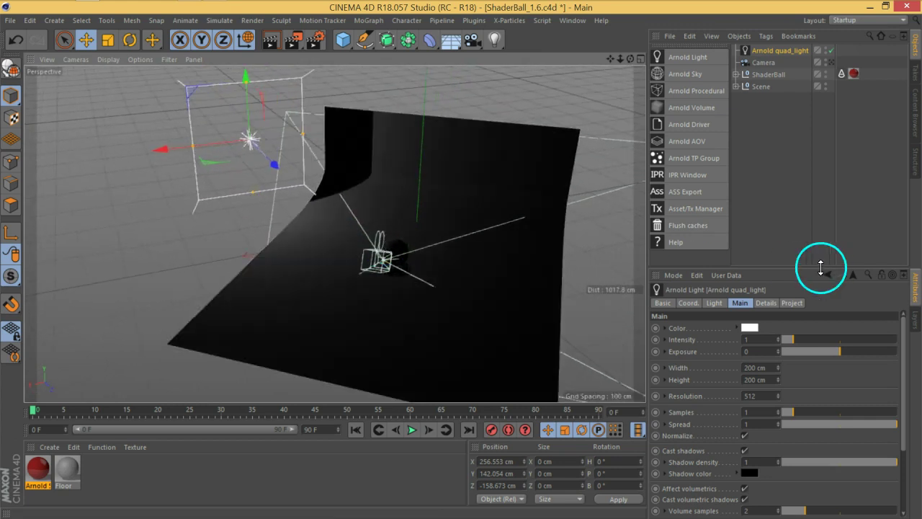
left_click_drag(784, 266, 788, 241)
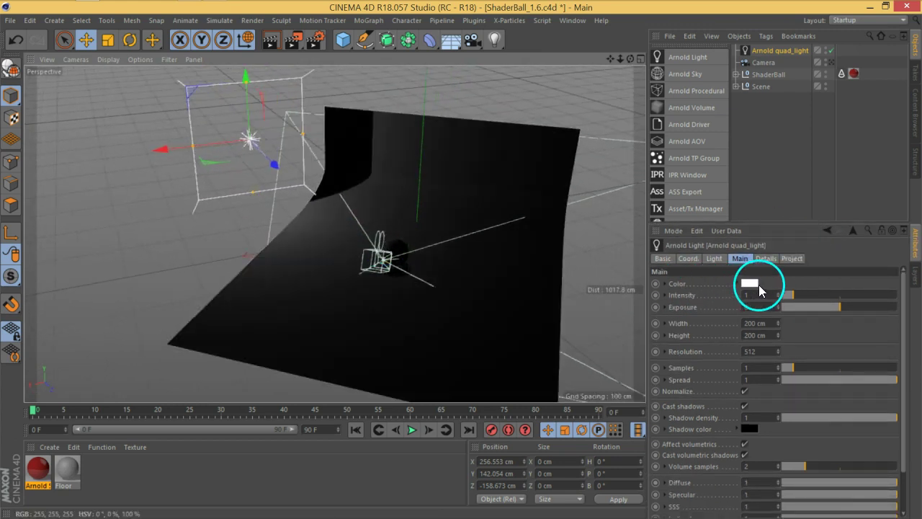
mouse_move(345, 222)
left_mouse_down("alt")
mouse_move(391, 233)
mouse_move(350, 232)
mouse_move(360, 262)
mouse_move(309, 216)
mouse_move(257, 247)
mouse_move(258, 263)
left_mouse_up("alt")
left_click_drag(510, 297, 425, 263, "alt")
- Give the quad light a Target tag aimed at ShaderBall
right_click(775, 50)
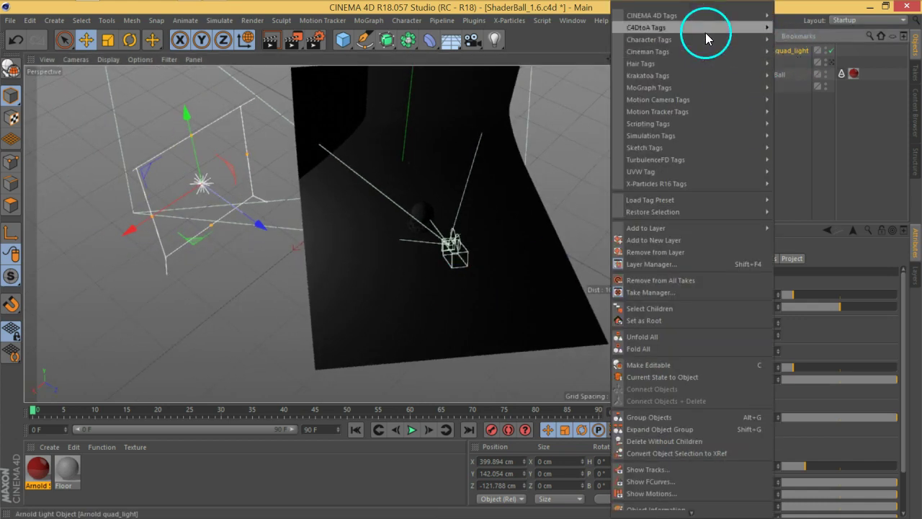
mouse_move(652, 15)
left_click(799, 293)
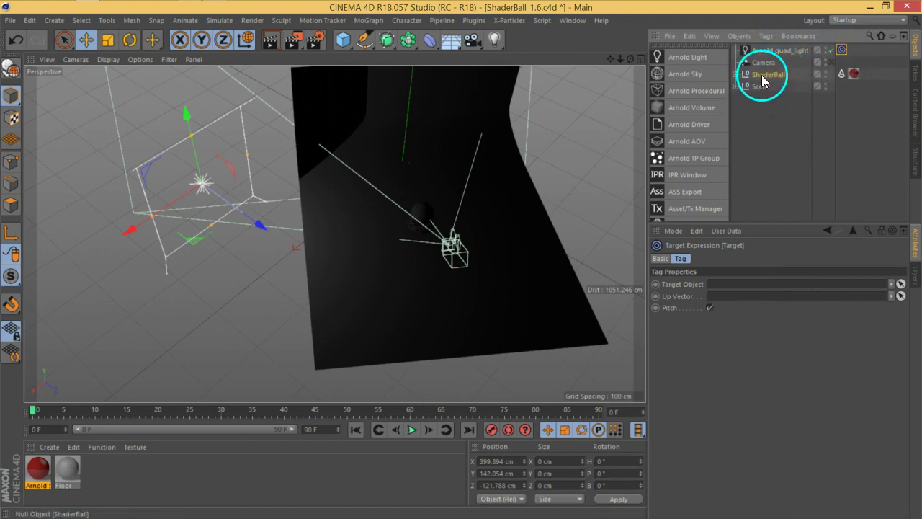
left_click_drag(732, 284, 732, 284)
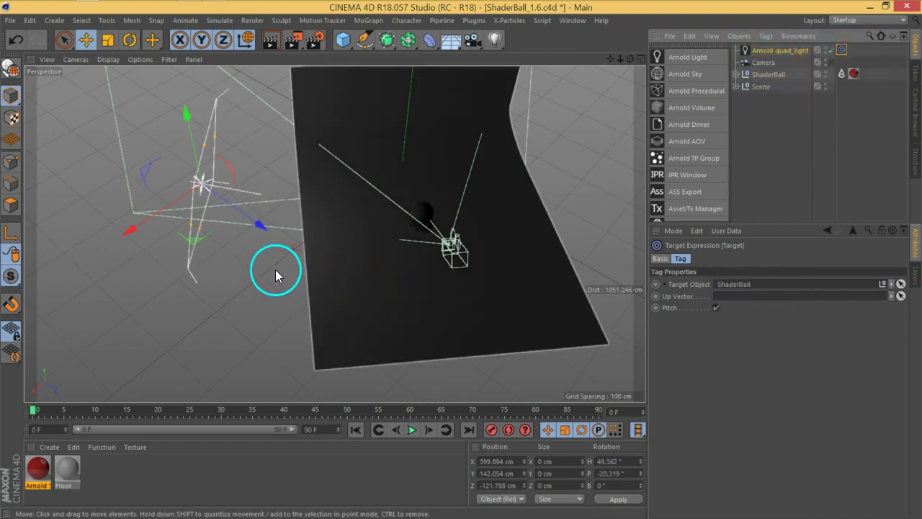
scroll(275, 269, "up", 2)
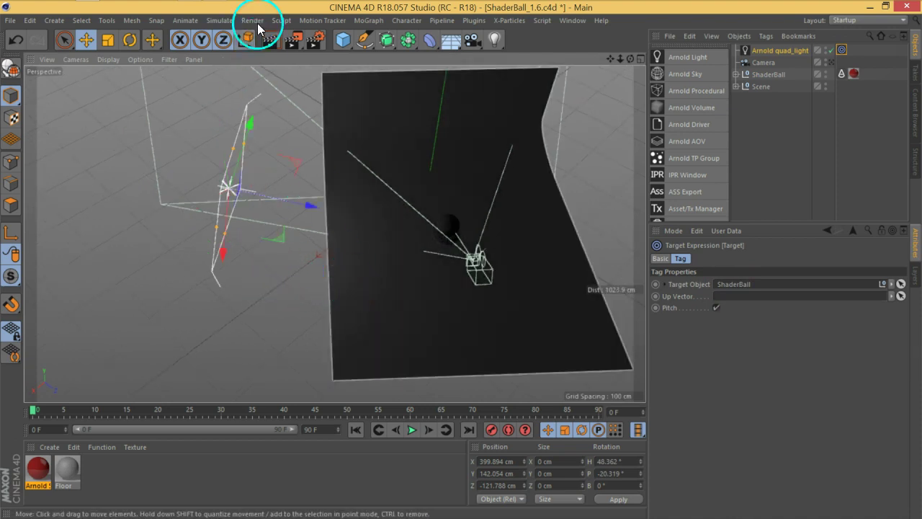
- Reposition the targeted quad light around the backdrop, adjusting its X, Z and height
mouse_move(374, 294)
left_mouse_down("alt")
mouse_move(290, 263)
mouse_move(443, 266)
mouse_move(416, 289)
mouse_move(430, 293)
mouse_move(336, 298)
left_mouse_up("alt")
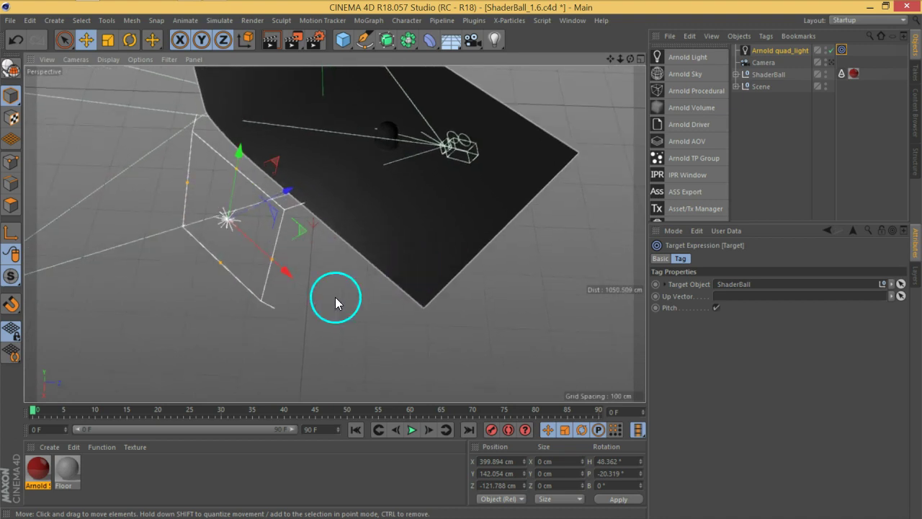
left_click_drag(291, 276, 433, 300)
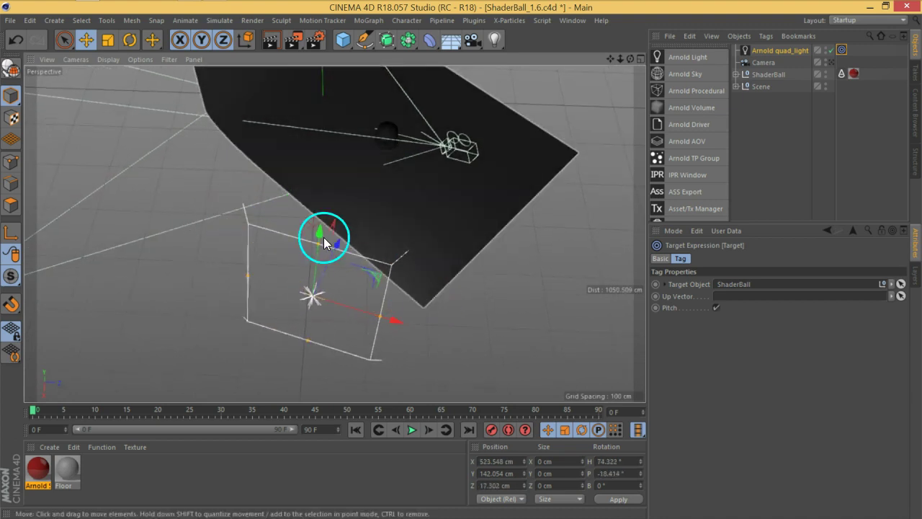
mouse_move(319, 233)
left_mouse_down()
mouse_move(334, 150)
mouse_move(383, 261)
mouse_move(338, 208)
mouse_move(406, 200)
mouse_move(387, 240)
mouse_move(333, 279)
mouse_move(287, 271)
mouse_move(344, 259)
mouse_move(289, 260)
mouse_move(294, 252)
left_mouse_up()
mouse_move(265, 214)
left_mouse_down()
mouse_move(344, 239)
mouse_move(353, 271)
mouse_move(336, 257)
mouse_move(322, 133)
mouse_move(322, 237)
mouse_move(289, 257)
mouse_move(289, 190)
mouse_move(363, 252)
mouse_move(319, 243)
mouse_move(426, 281)
mouse_move(334, 268)
mouse_move(350, 249)
left_mouse_up()
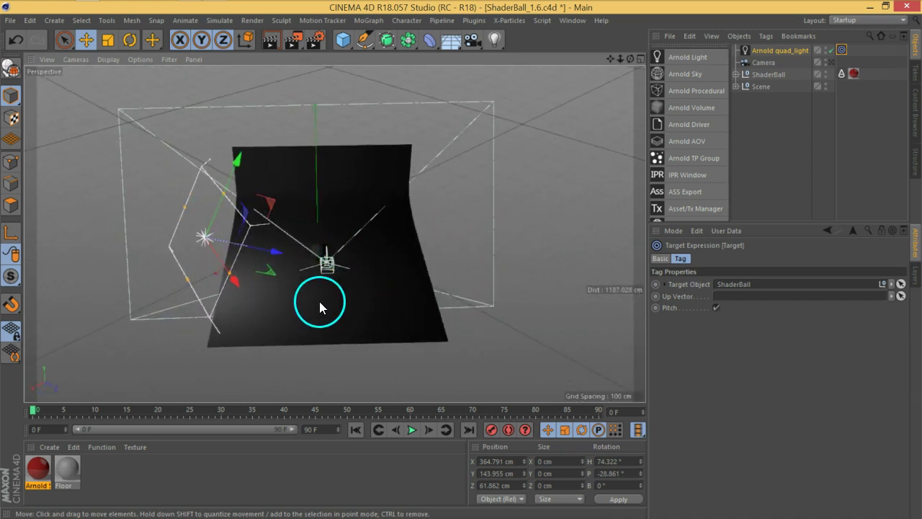
left_click_drag(242, 161, 241, 165)
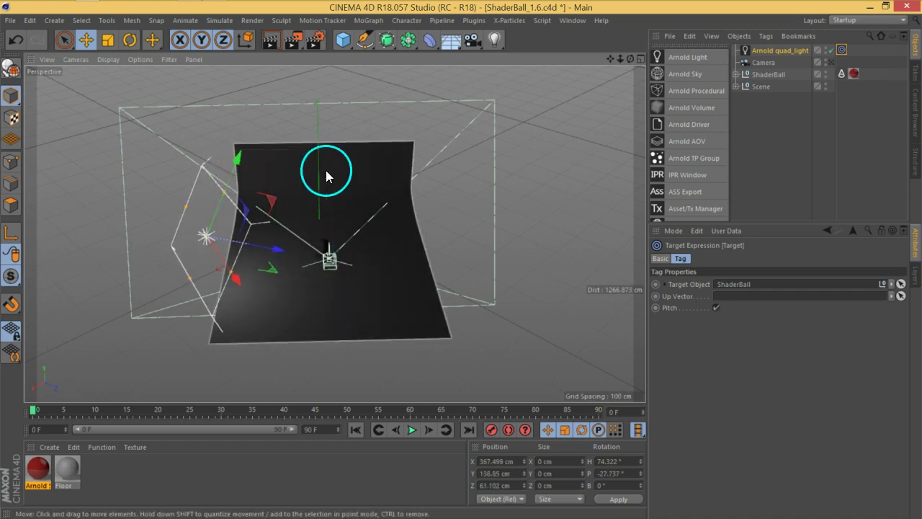
- Rename the quad light to MainLight
double_click(768, 49)
type("MainLig")
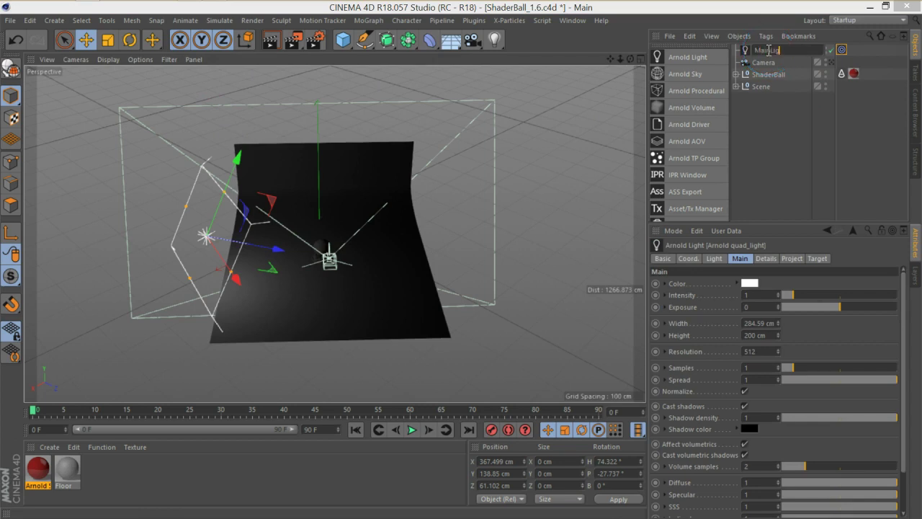
type("t")
key("Return")
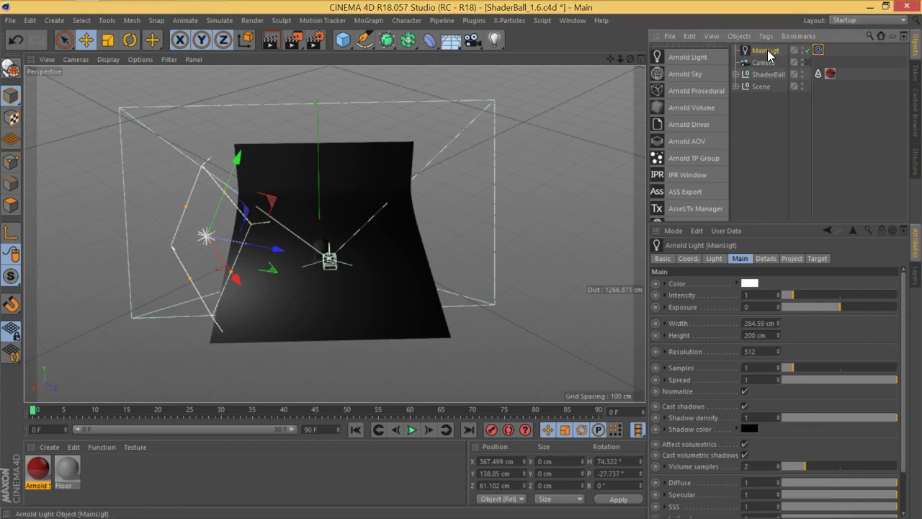
double_click(780, 51)
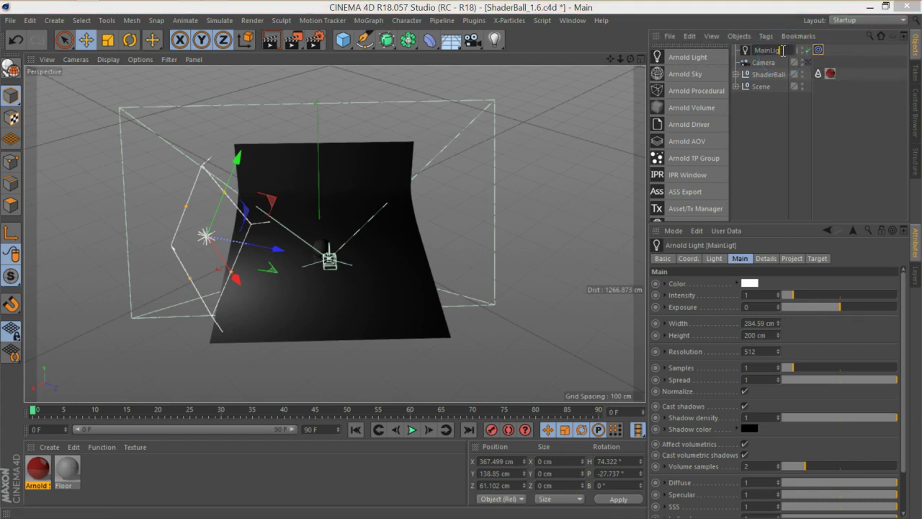
key("Return")
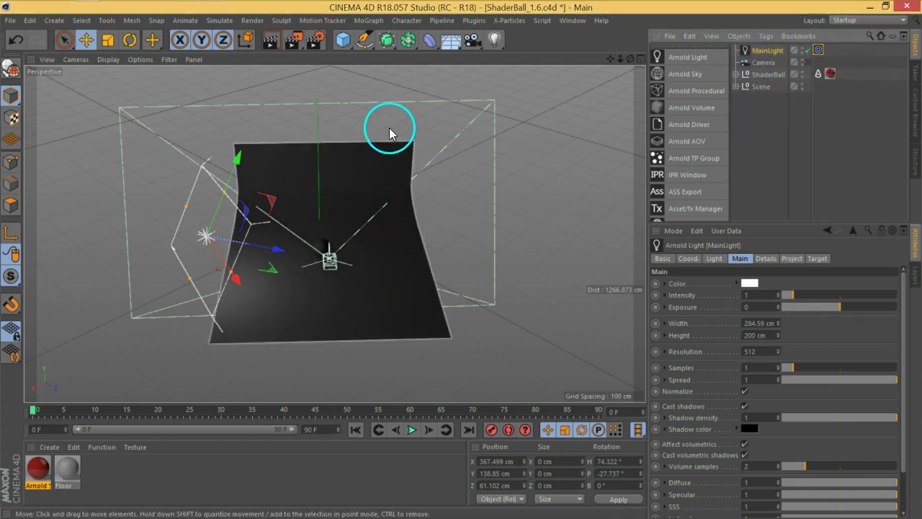
- Duplicate MainLight and name the copy FillLight
left_click(245, 49)
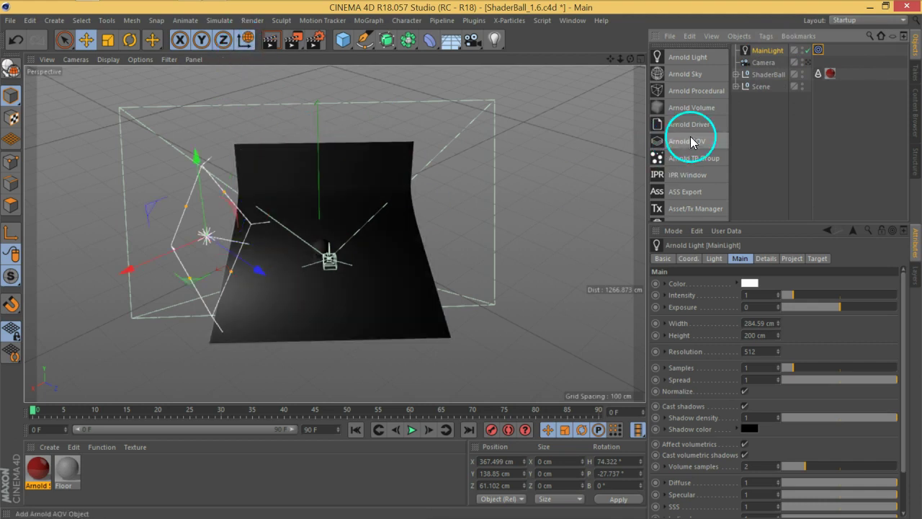
left_click_drag(775, 51, 764, 48, "ctrl")
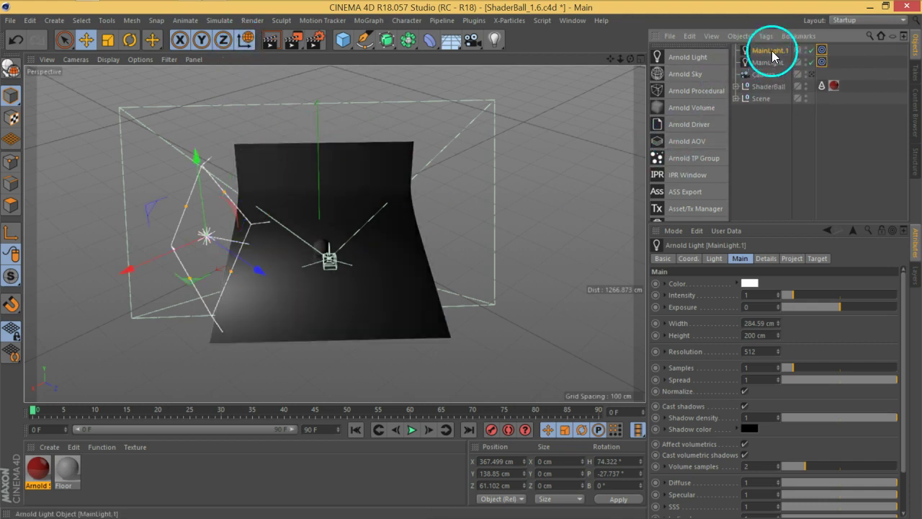
double_click(758, 47)
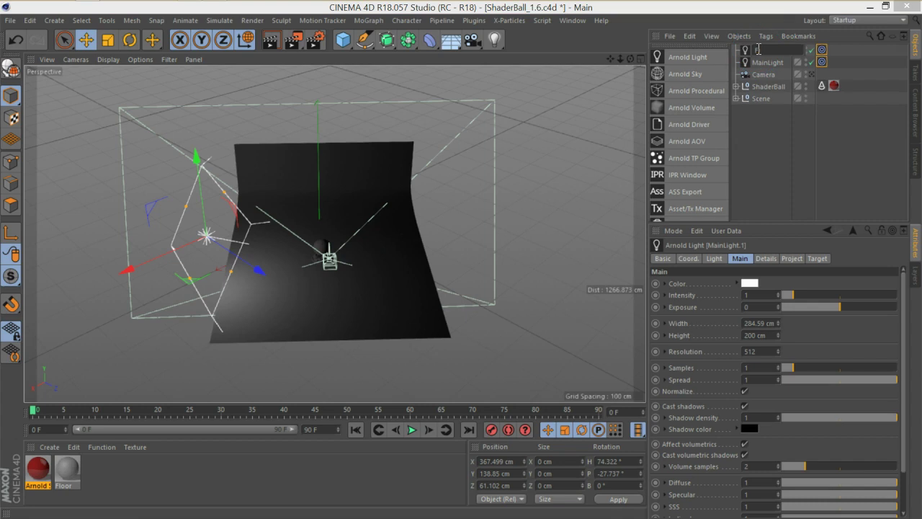
key("Return")
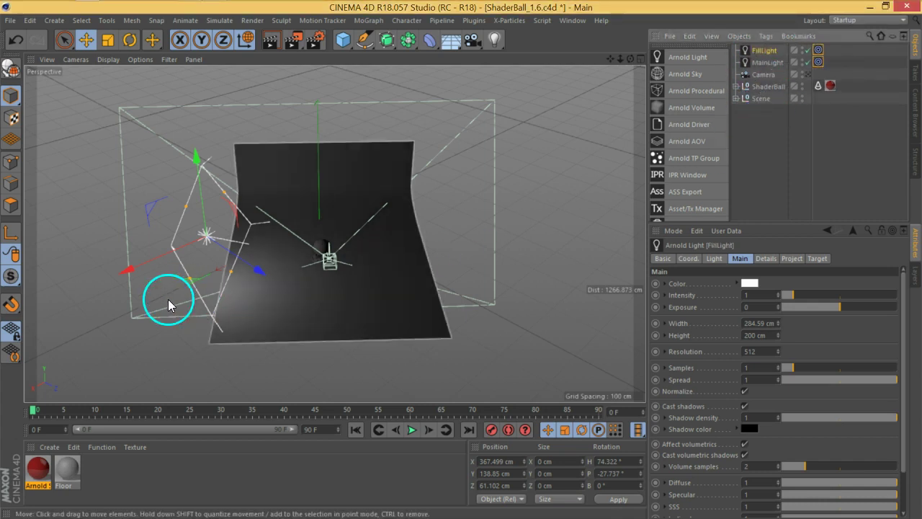
- Move FillLight to the opposite side, around X -73.9, Y 137.8, Z 378.5 cm
mouse_move(127, 271)
left_mouse_down()
mouse_move(195, 272)
mouse_move(480, 173)
left_mouse_up()
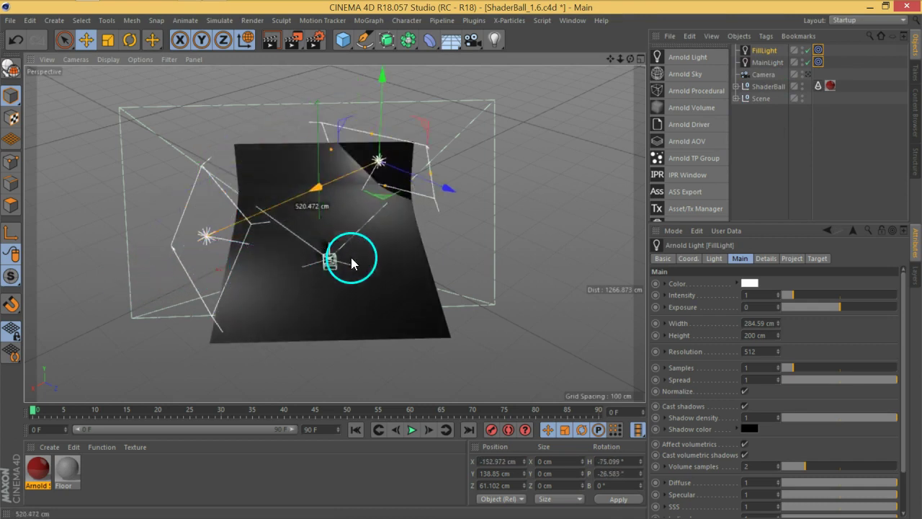
mouse_move(479, 173)
left_mouse_down()
mouse_move(531, 223)
mouse_move(432, 219)
left_mouse_up()
left_click(245, 40)
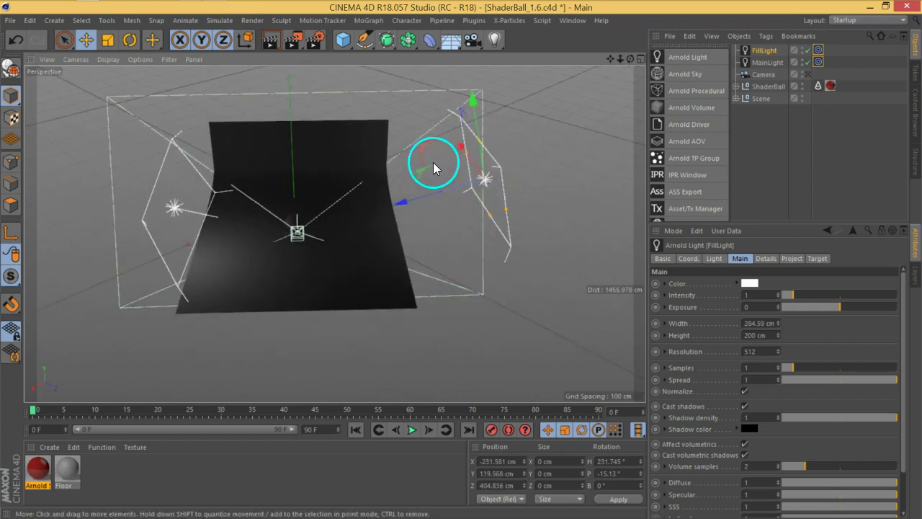
left_click_drag(486, 197, 433, 187, "alt")
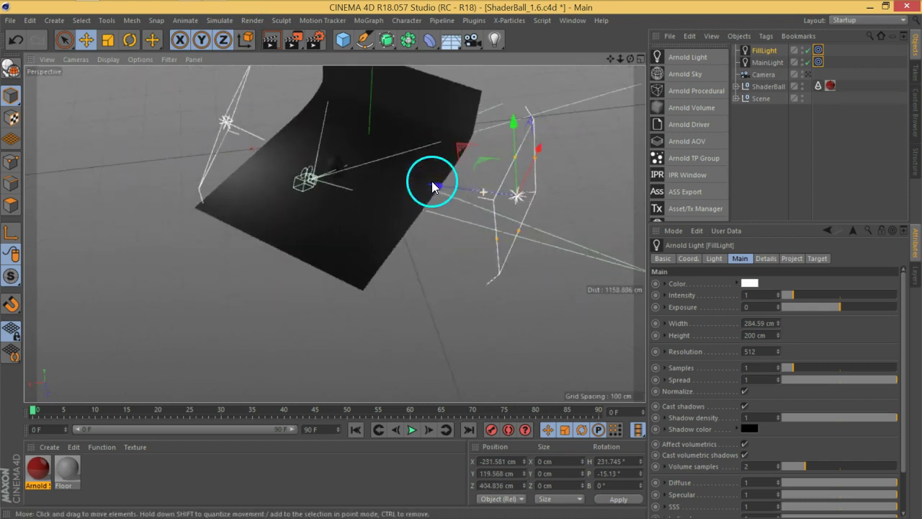
mouse_move(539, 144)
left_mouse_down()
mouse_move(453, 206)
mouse_move(376, 240)
mouse_move(442, 237)
mouse_move(455, 200)
mouse_move(328, 189)
mouse_move(374, 109)
mouse_move(370, 85)
mouse_move(397, 190)
mouse_move(478, 185)
mouse_move(377, 212)
mouse_move(365, 252)
mouse_move(428, 239)
left_mouse_up()
mouse_move(383, 218)
left_mouse_down()
mouse_move(336, 259)
mouse_move(283, 240)
mouse_move(385, 210)
mouse_move(353, 211)
mouse_move(333, 232)
mouse_move(486, 192)
mouse_move(525, 151)
mouse_move(514, 164)
left_mouse_up()
mouse_move(418, 257)
left_mouse_down("alt")
mouse_move(502, 233)
mouse_move(404, 252)
mouse_move(442, 107)
mouse_move(428, 119)
mouse_move(435, 114)
mouse_move(404, 185)
mouse_move(377, 196)
mouse_move(413, 131)
left_mouse_up("alt")
middle_click_drag(353, 233, 361, 243, "alt")
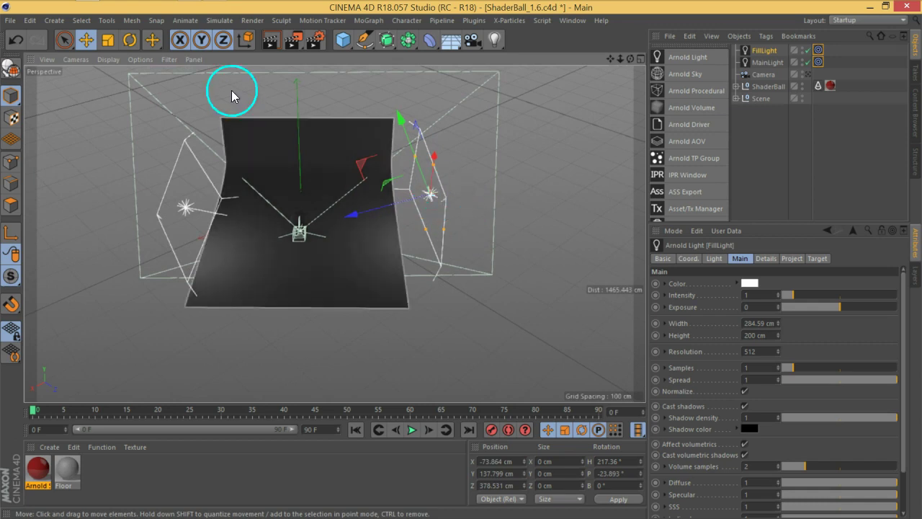
left_click(245, 40)
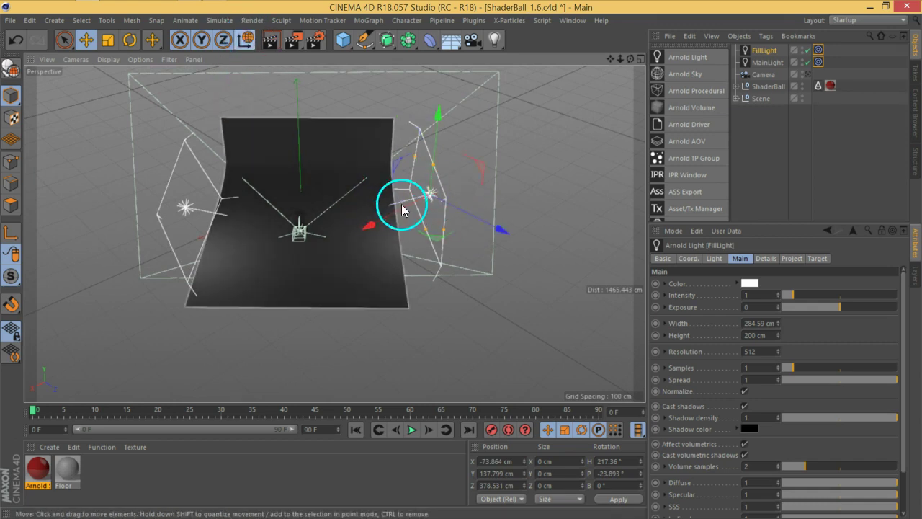
key("w")
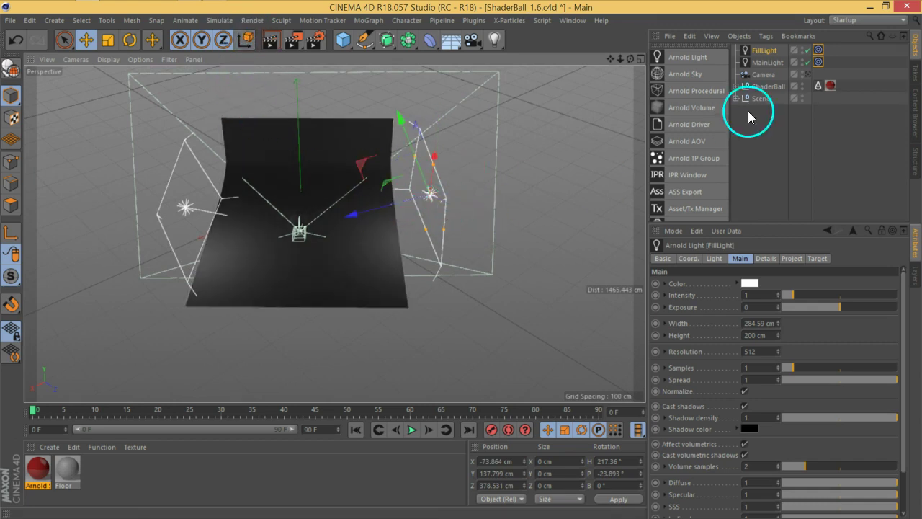
- Duplicate FillLight as TopLight and raise it straight up above the shader ball
left_click_drag(765, 49, 766, 52, "ctrl")
double_click(768, 52)
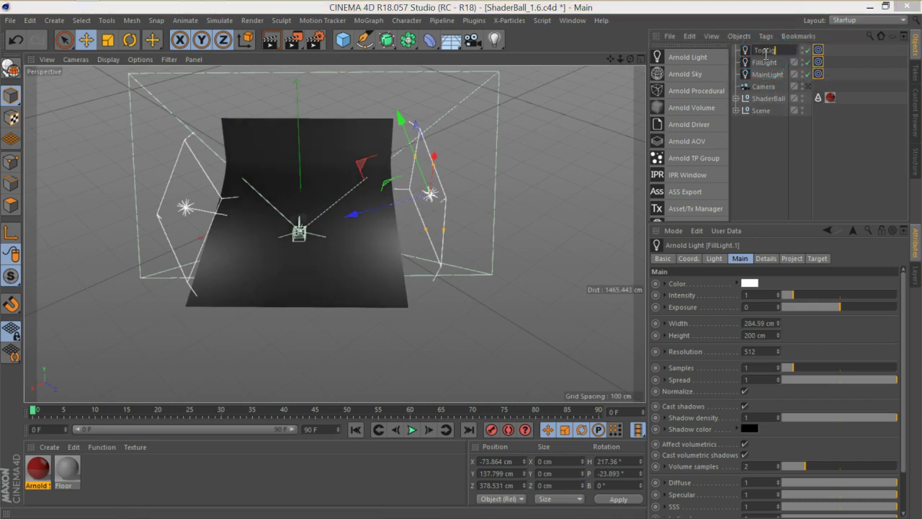
type("ht")
key("Return")
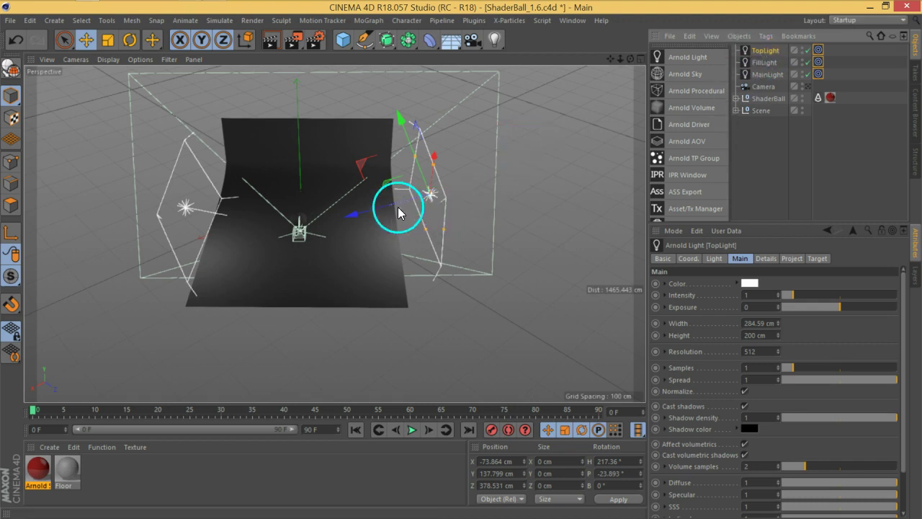
mouse_move(377, 212)
left_mouse_down()
mouse_move(320, 220)
mouse_move(351, 233)
left_mouse_up()
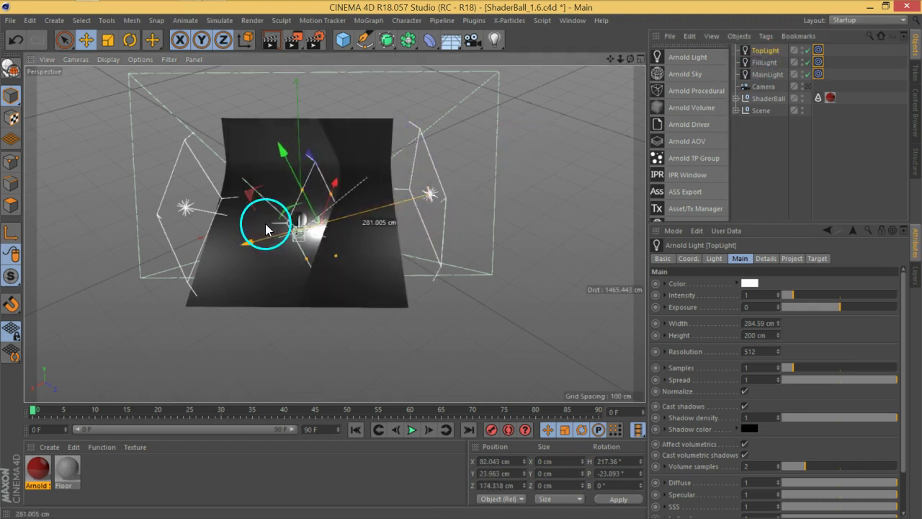
left_click(245, 40)
left_click_drag(314, 160, 302, 88)
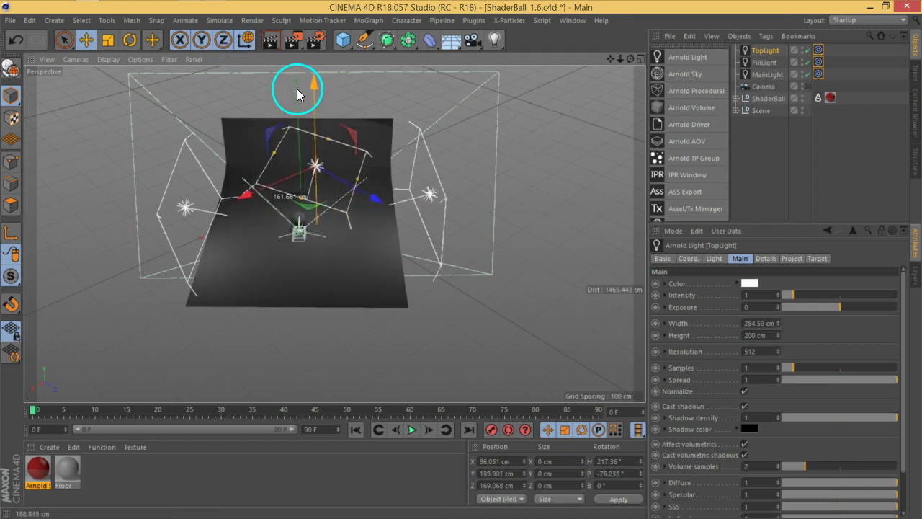
- Delete TopLight's Target tag
left_click(843, 54)
left_click(819, 52)
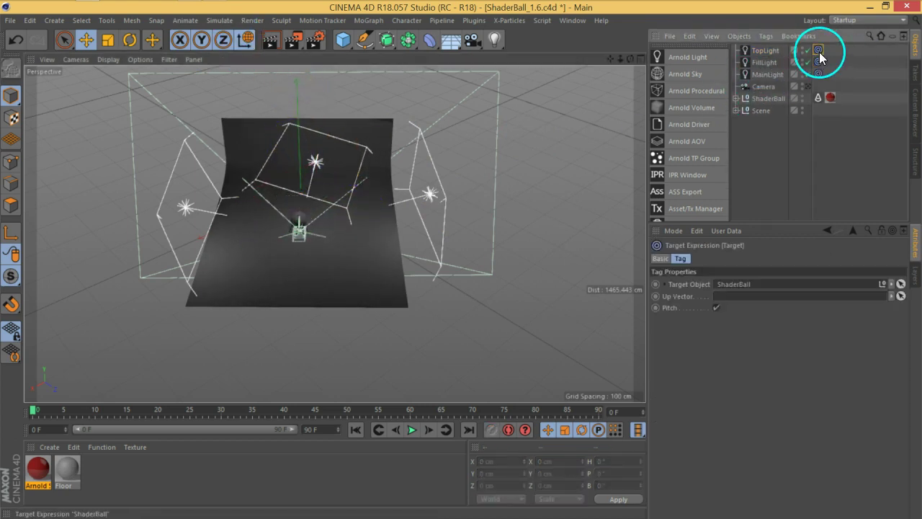
key("Delete")
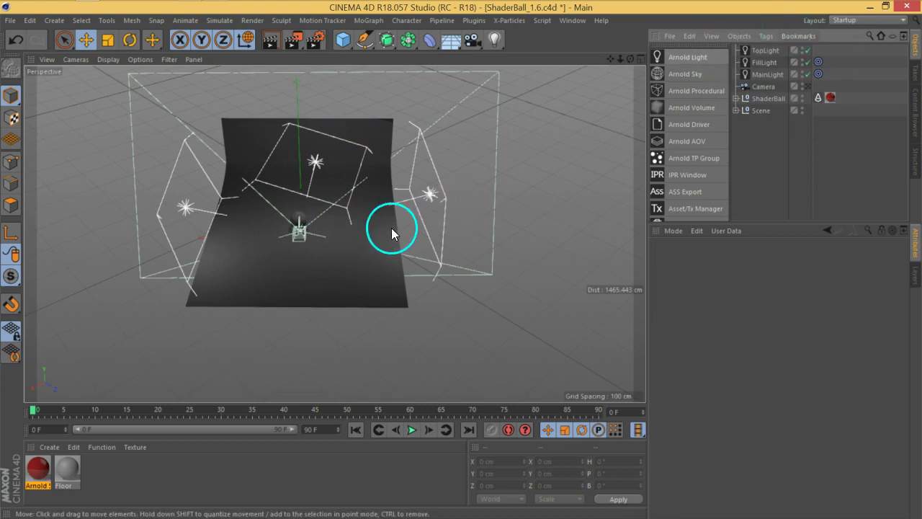
left_click_drag(391, 231, 422, 237, "alt")
left_click(767, 51)
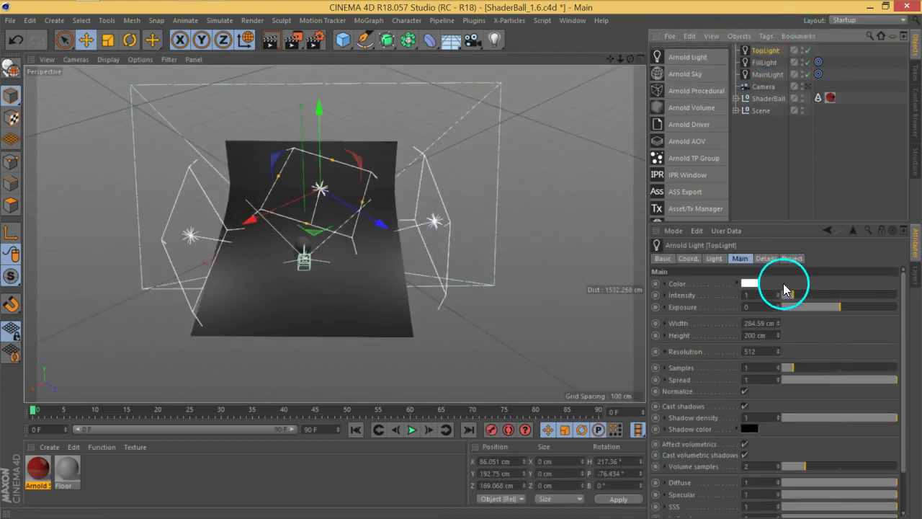
- Set TopLight's rotation to H 0° and P -90° so it points straight down
left_click(688, 258)
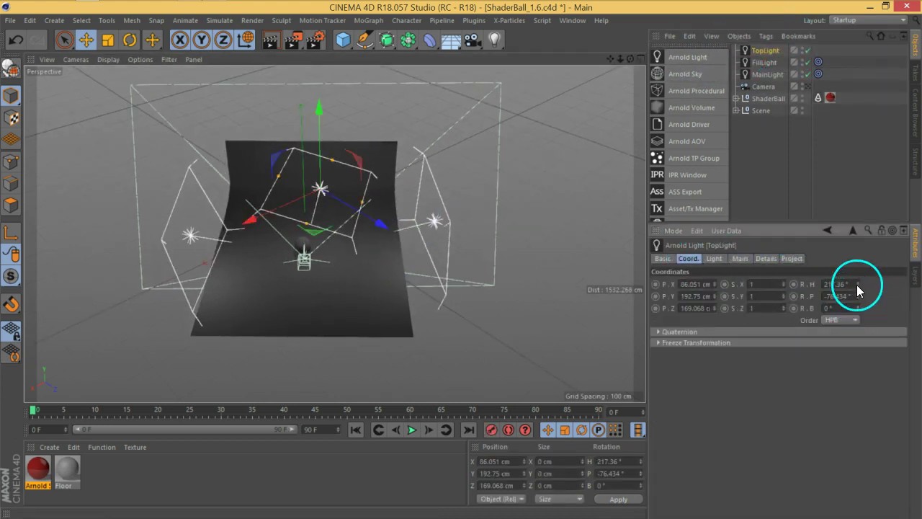
left_click_drag(859, 289, 855, 284)
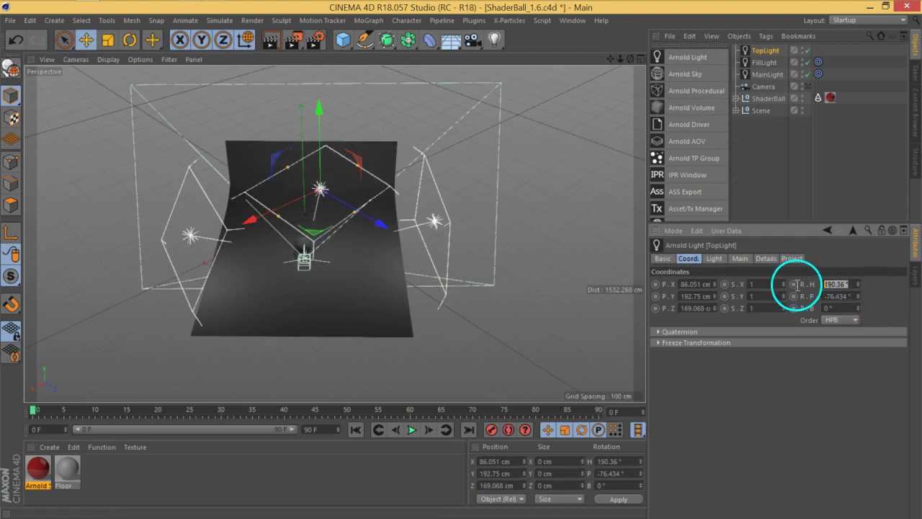
left_click(829, 296)
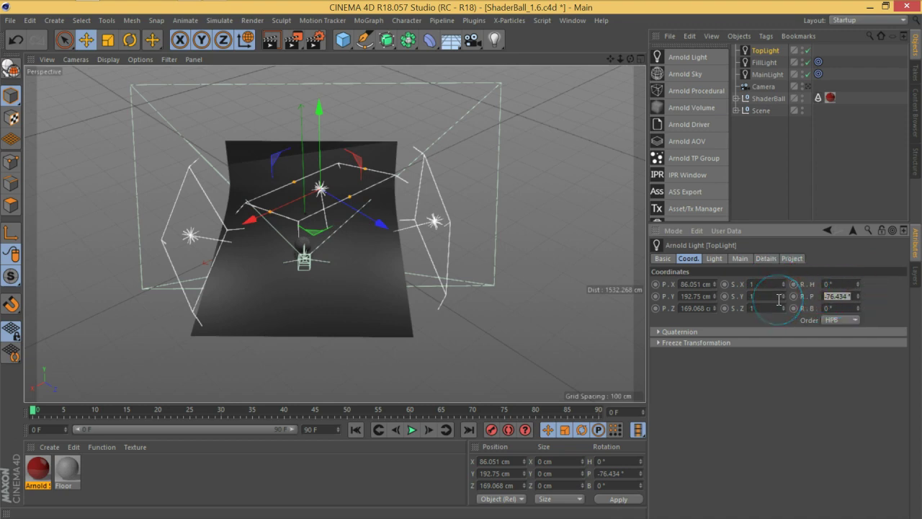
type("0")
key("Return")
left_click(850, 295)
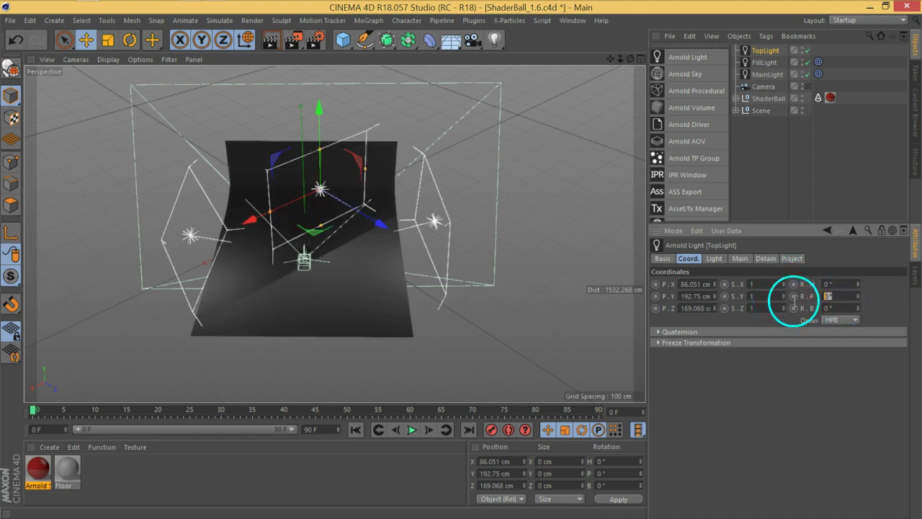
left_click_drag(857, 301, 865, 349)
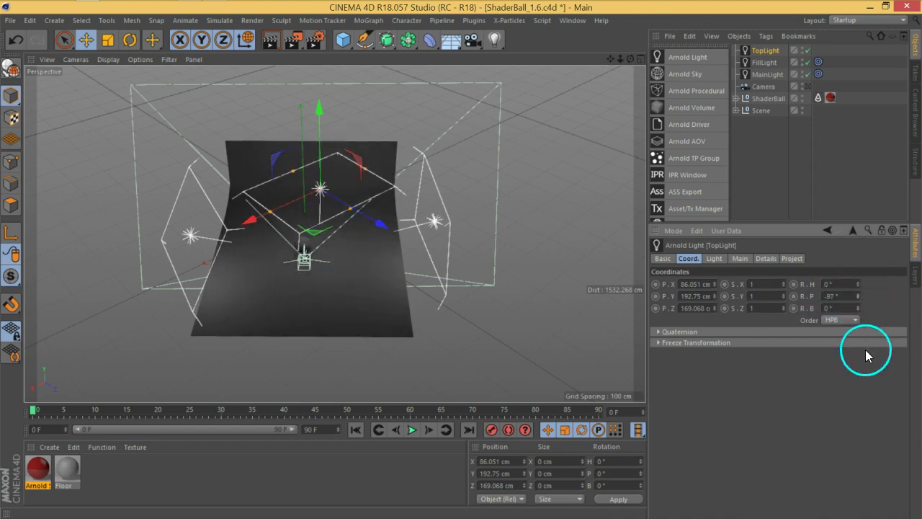
left_click(758, 293)
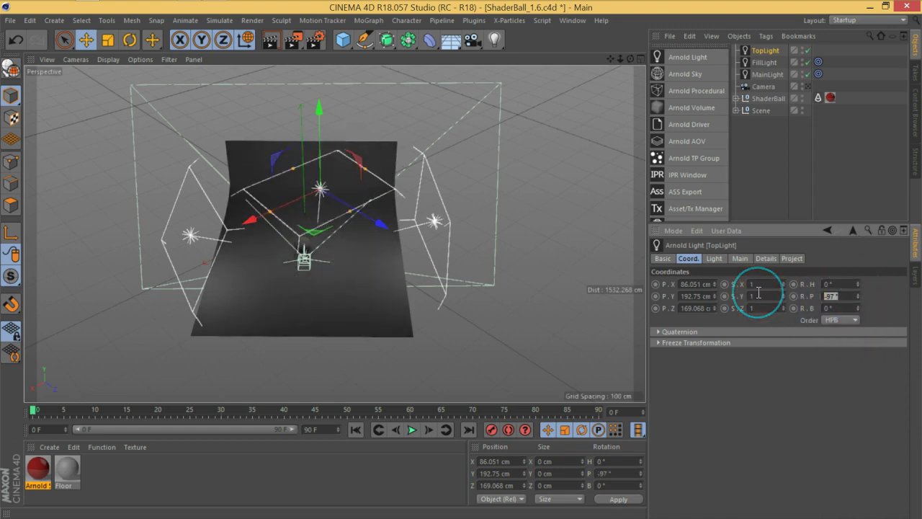
type("-90")
key("Return")
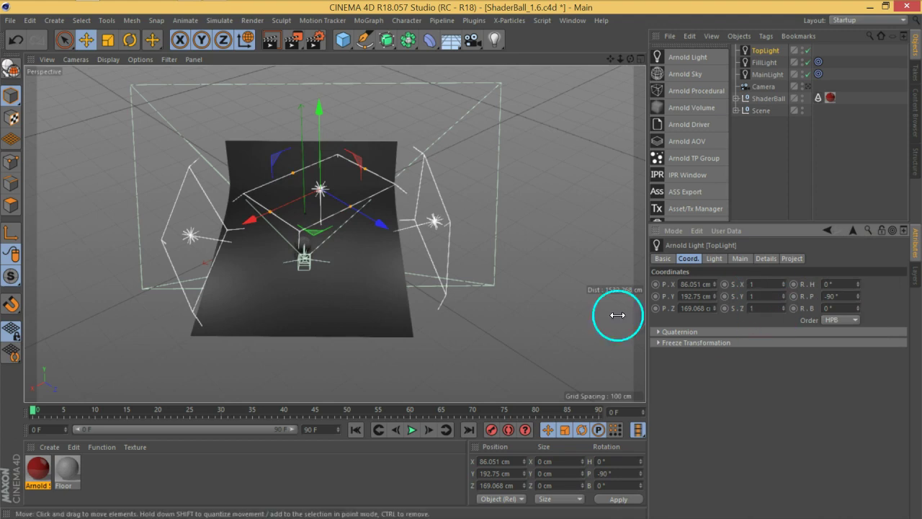
- Bank TopLight to about 43° with the Rotate tool
left_click_drag(350, 256, 306, 285, "alt")
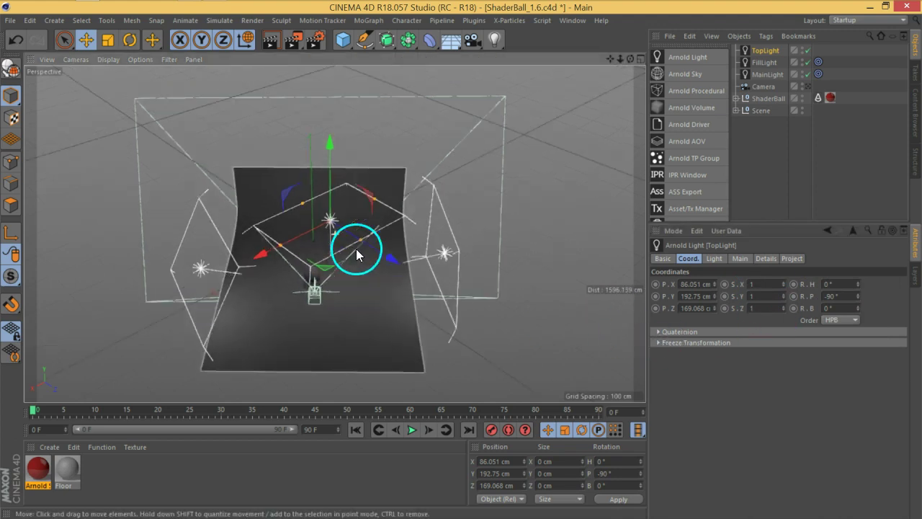
mouse_move(310, 216)
left_mouse_down("alt")
mouse_move(350, 181)
mouse_move(339, 173)
left_mouse_up("alt")
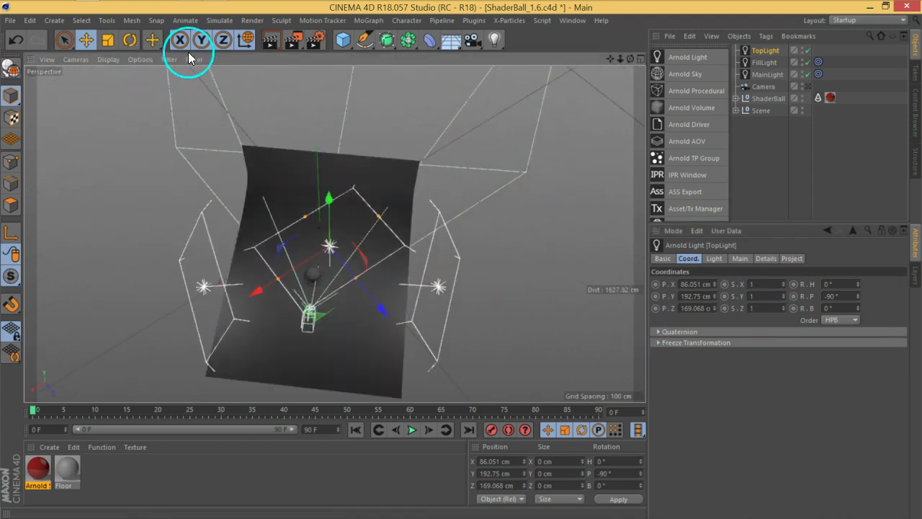
left_click(129, 39)
mouse_move(324, 291)
left_mouse_down()
mouse_move(322, 309)
mouse_move(332, 293)
mouse_move(288, 289)
left_mouse_up()
key("e")
- In Top view, center TopLight over the ball and enlarge its square area shape
mouse_move(137, 117)
left_mouse_down("alt")
mouse_move(367, 295)
mouse_move(309, 257)
mouse_move(305, 233)
mouse_move(348, 295)
left_mouse_up("alt")
left_click_drag(353, 247, 353, 240, "alt")
key("F2")
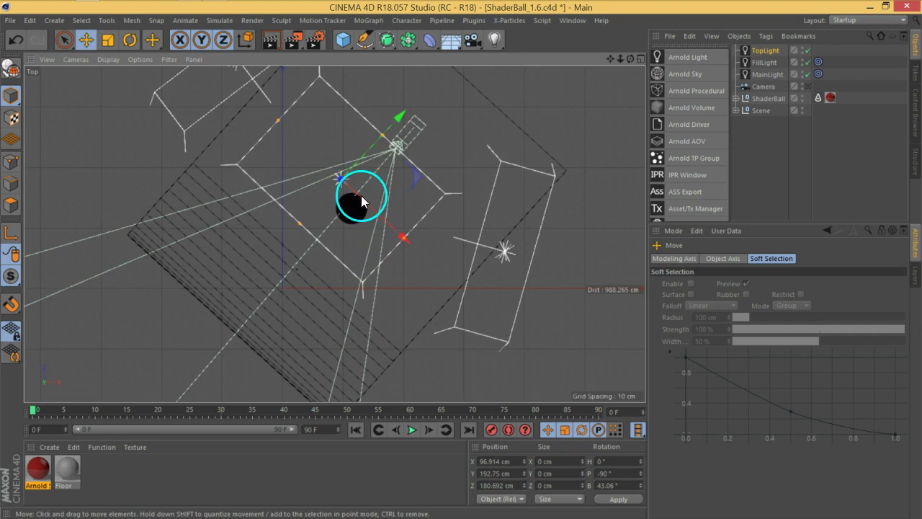
left_click_drag(415, 181, 425, 201)
left_click_drag(418, 265, 436, 284)
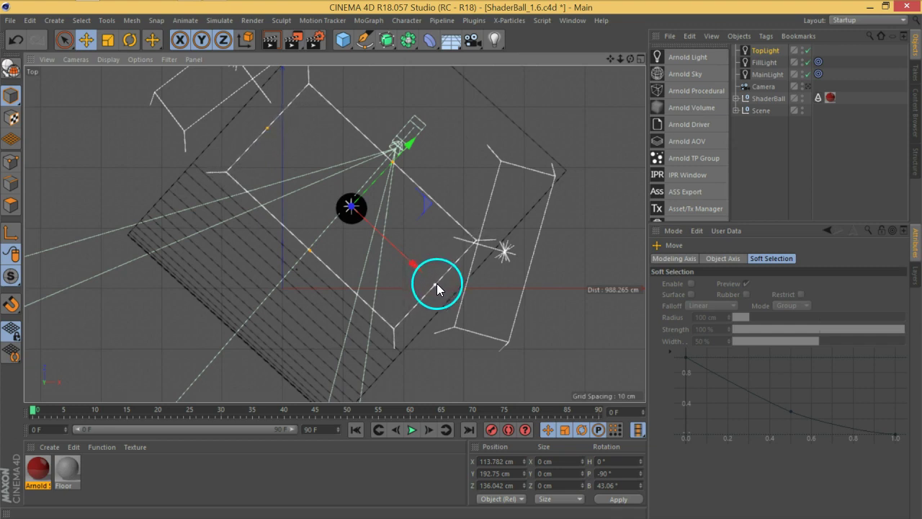
mouse_move(394, 162)
left_mouse_down()
mouse_move(382, 178)
mouse_move(393, 168)
left_mouse_up()
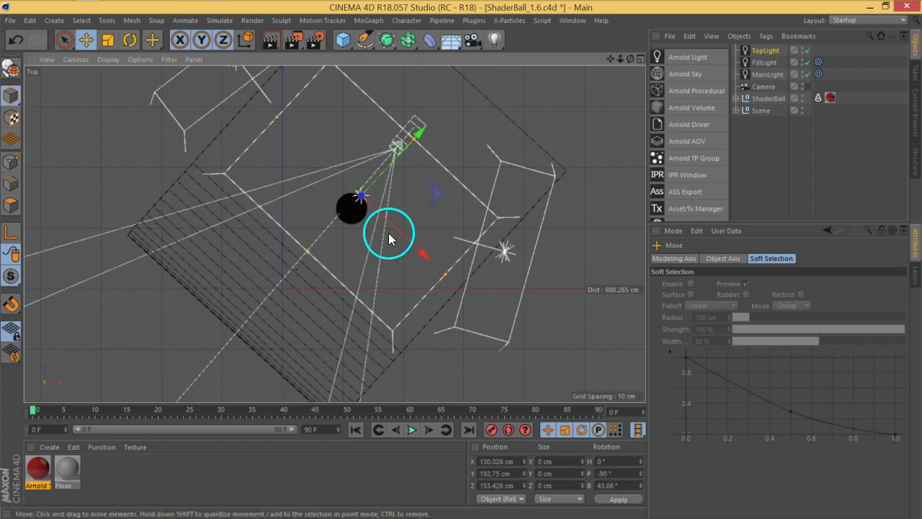
- Adjust TopLight's height in Right and Perspective views to Y 187.69 cm
key("F3")
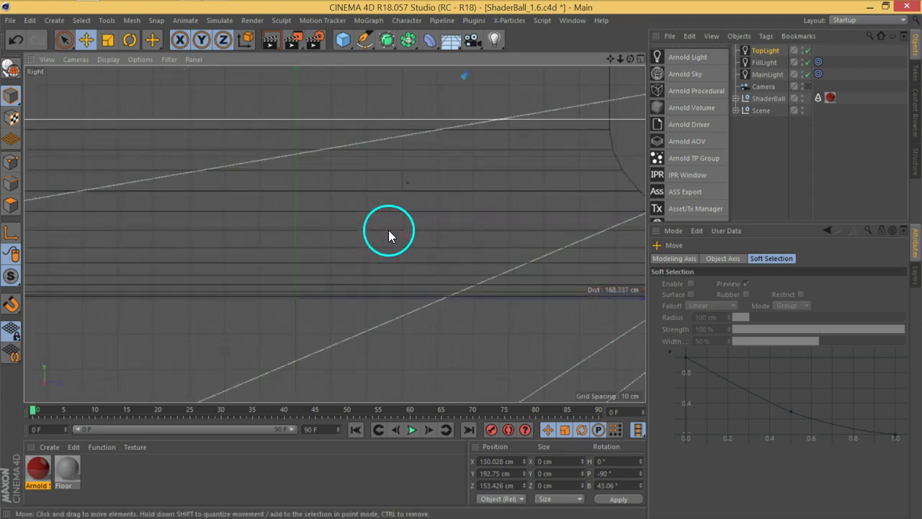
scroll(342, 184, "down", 3)
scroll(403, 202, "down", 2)
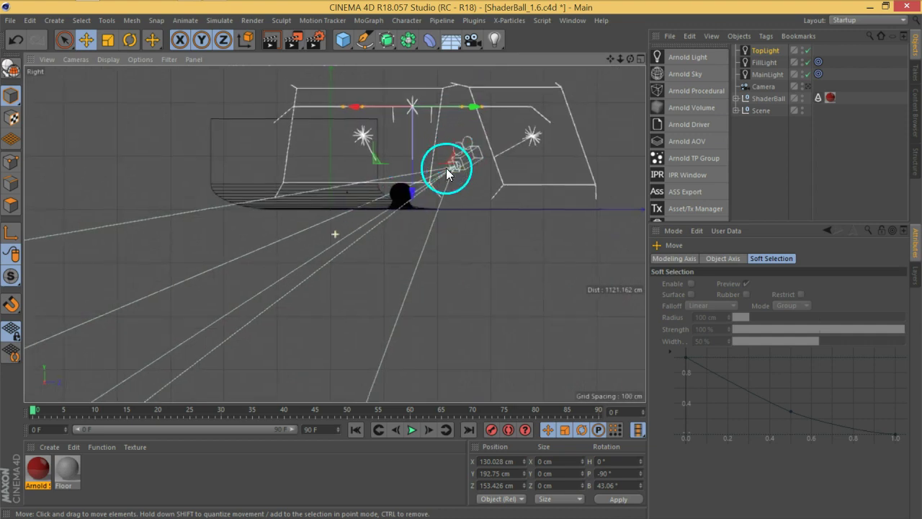
middle_click_drag(446, 168, 377, 258, "alt")
mouse_move(335, 274)
left_mouse_down()
mouse_move(344, 254)
mouse_move(340, 281)
left_mouse_up()
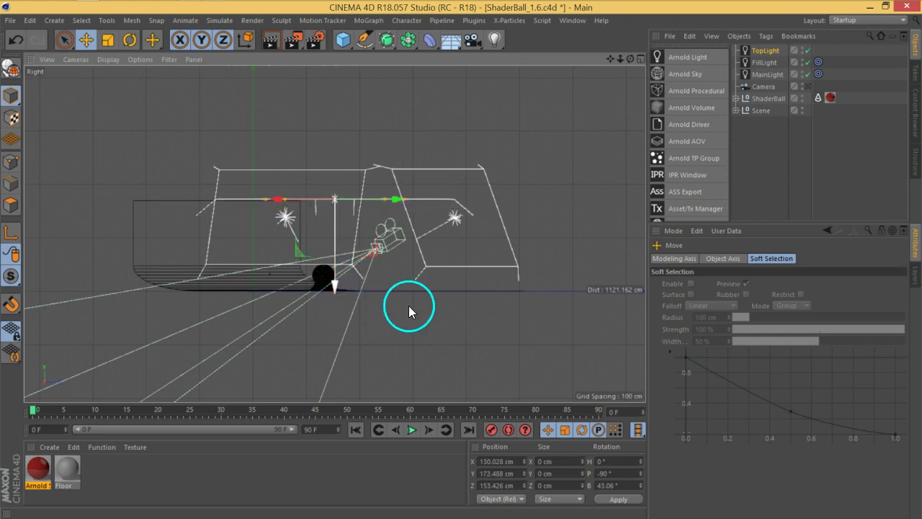
key("F1")
mouse_move(385, 288)
left_mouse_down("alt")
mouse_move(288, 267)
mouse_move(337, 177)
mouse_move(323, 221)
mouse_move(310, 206)
mouse_move(373, 230)
mouse_move(351, 235)
mouse_move(375, 204)
mouse_move(381, 251)
left_mouse_up("alt")
scroll(310, 207, "up", 5)
left_click_drag(327, 219, 323, 201)
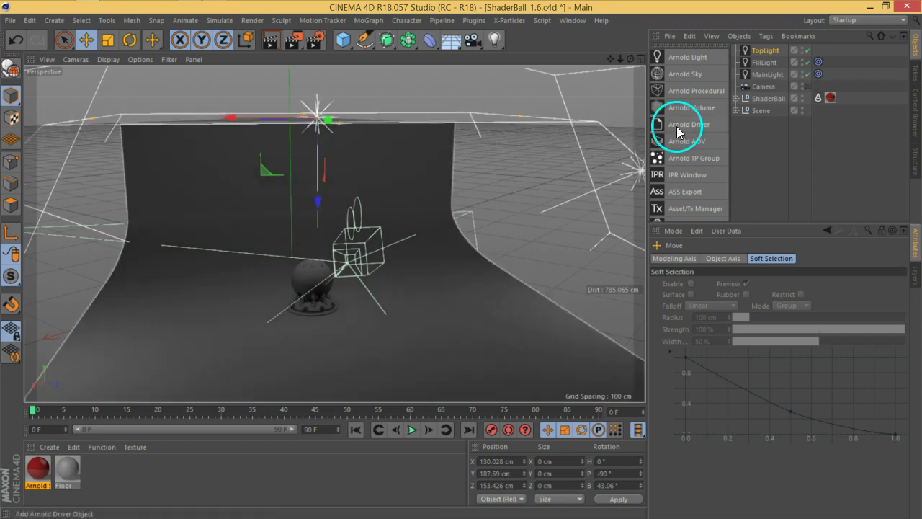
- Look through the scene camera and save the scene as ShaderBall_1.6.c4d
left_click(807, 86)
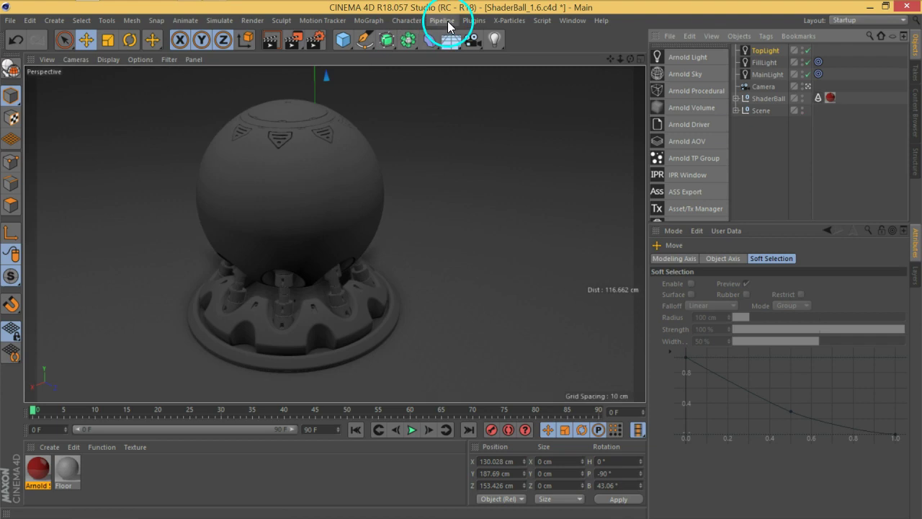
key("ctrl+s")
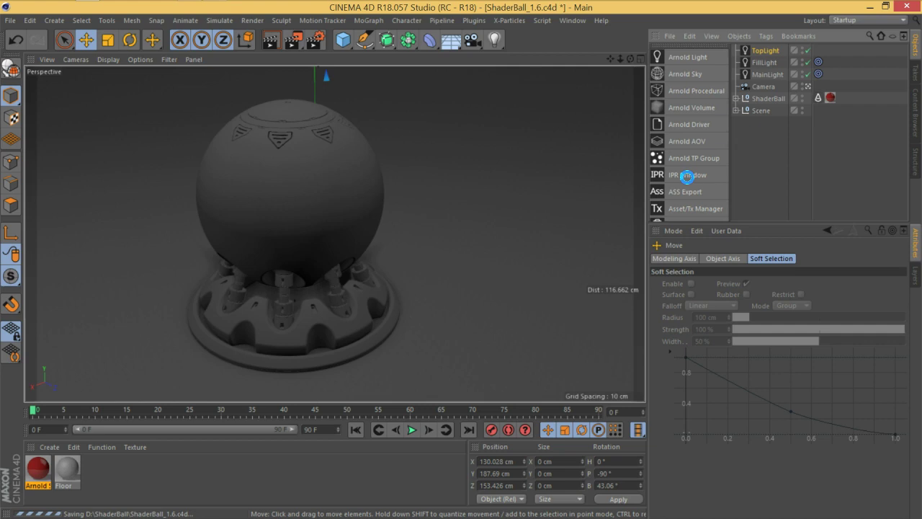
- Open the Arnold IPR Window, enlarge it and move it up-left over the viewport
left_click(700, 181)
left_click(699, 180)
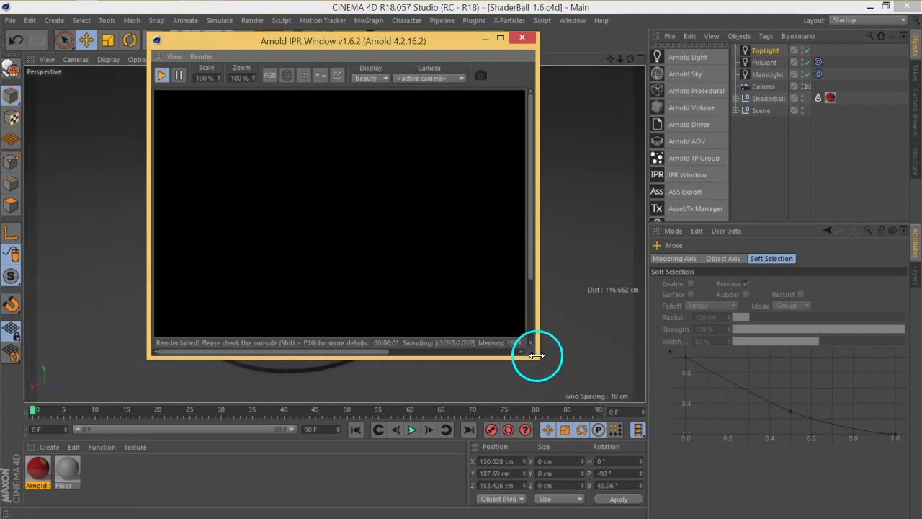
left_click_drag(537, 357, 760, 432)
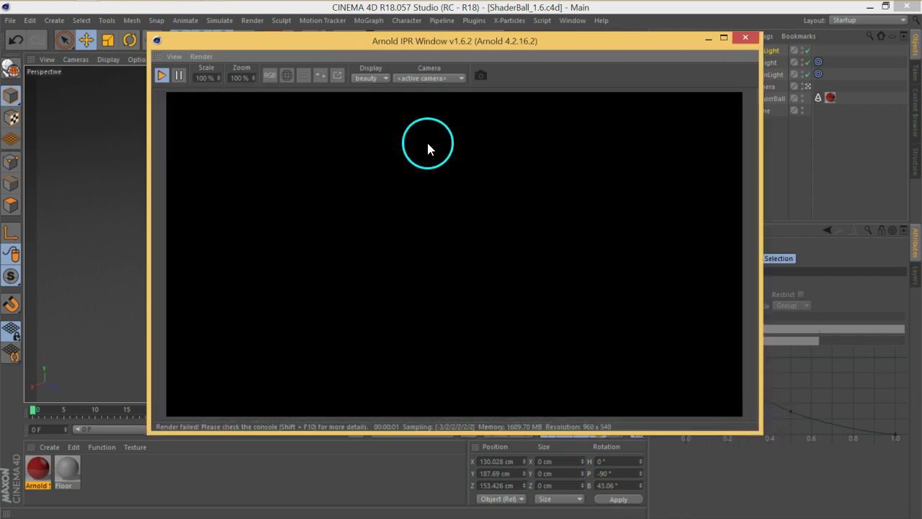
left_click_drag(472, 46, 354, 34)
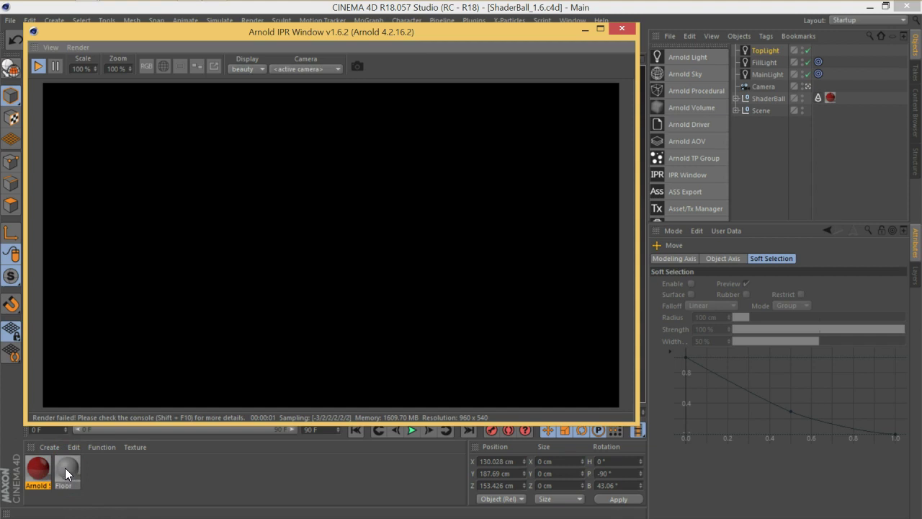
- Read the console errors about the invalid Floor_Diffuse_001.jpg texture, then close the console
key("shift+F10")
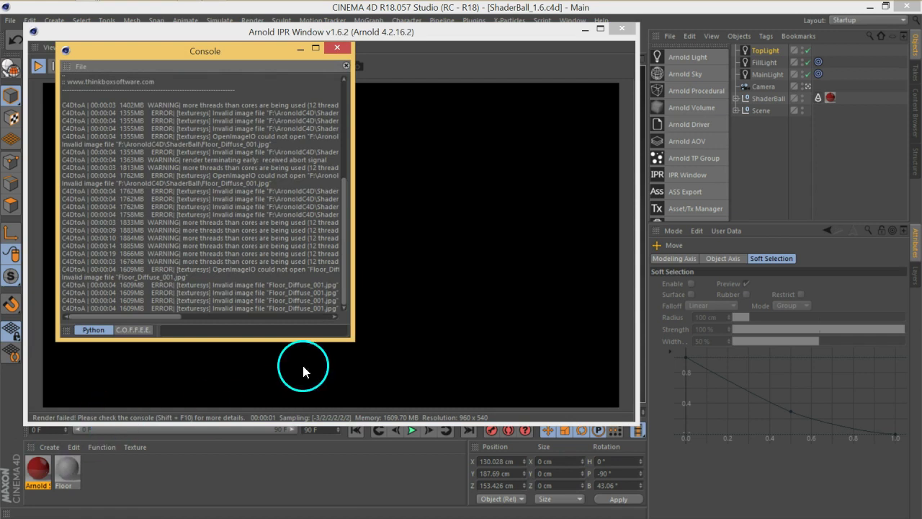
left_click_drag(165, 318, 123, 317)
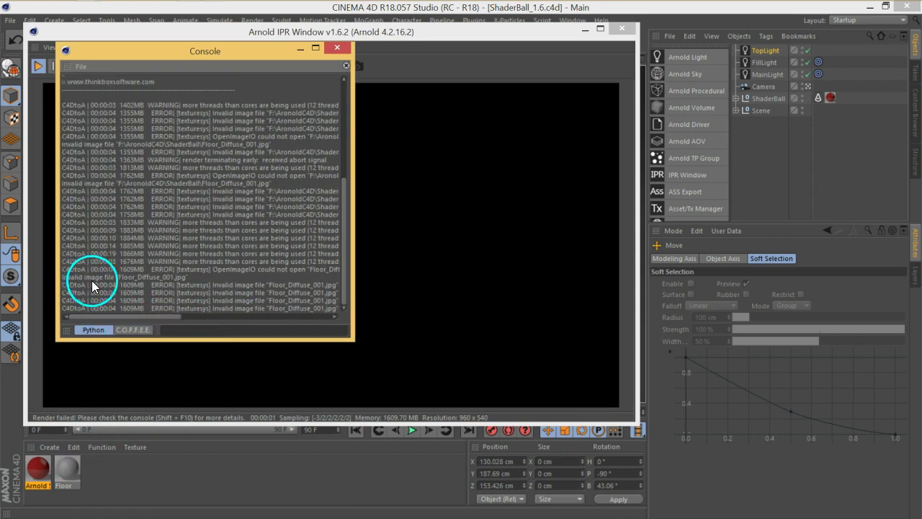
left_click_drag(137, 315, 256, 305)
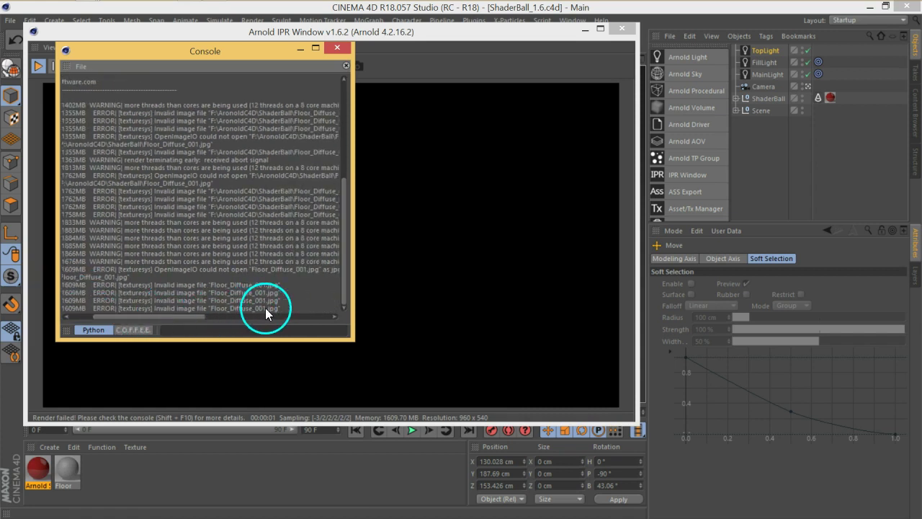
left_click_drag(190, 319, 180, 282)
left_click(337, 47)
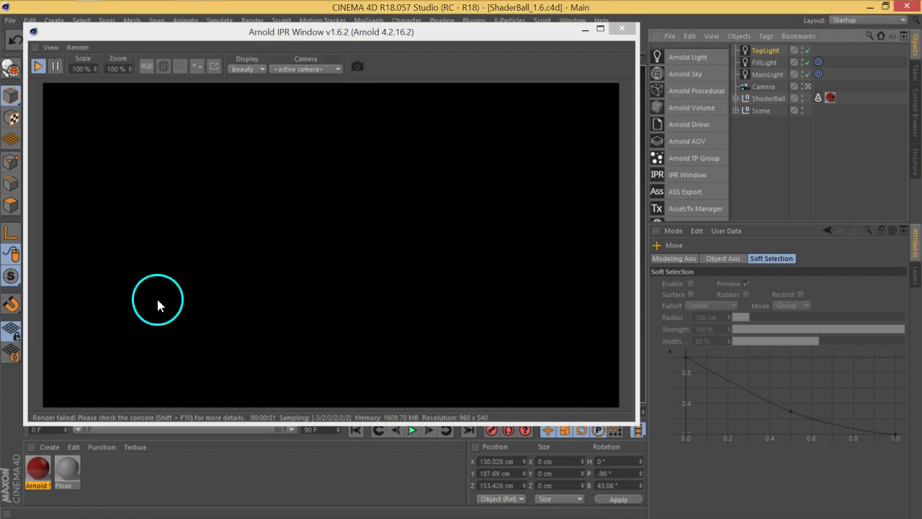
- Relink the Floor material to D:\ShaderBall\Floor_Diffuse_001.jpg, copy it into the project, and reload
double_click(77, 490)
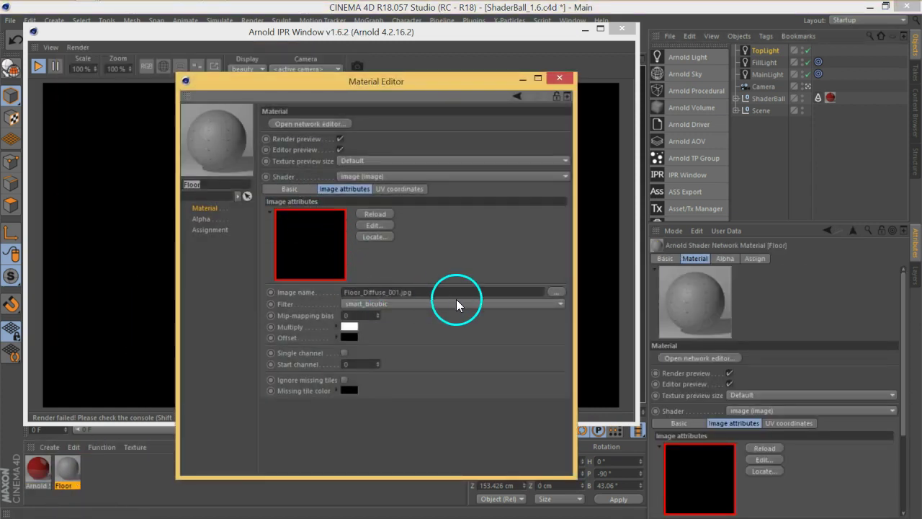
left_click(554, 292)
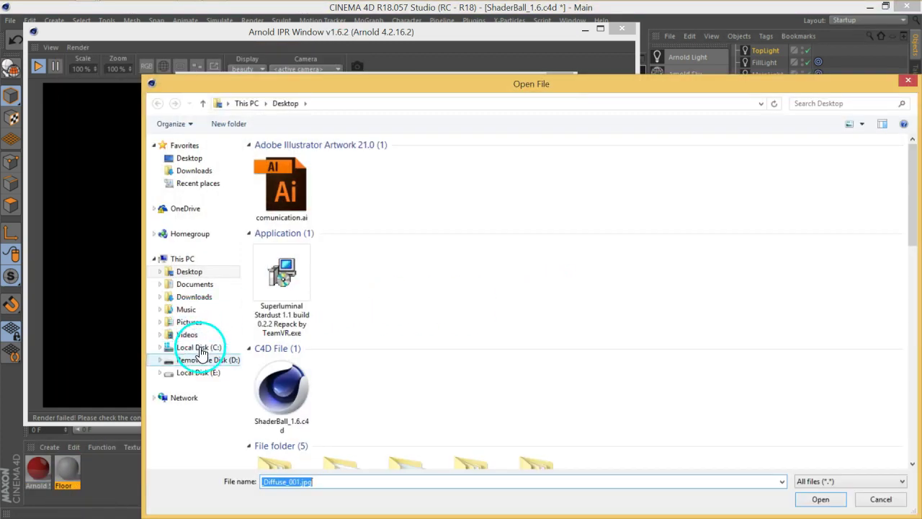
left_click(202, 358)
left_click(621, 220)
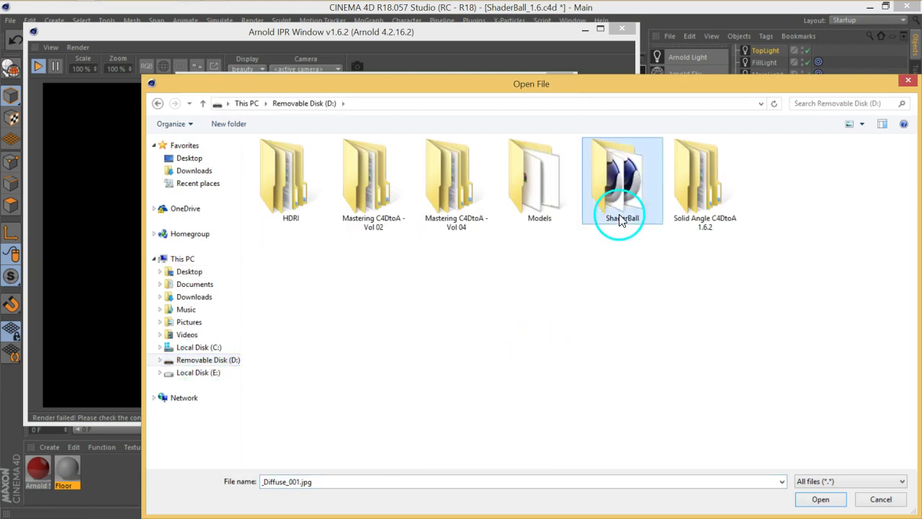
double_click(621, 220)
scroll(569, 307, "down", 5)
left_click(609, 216)
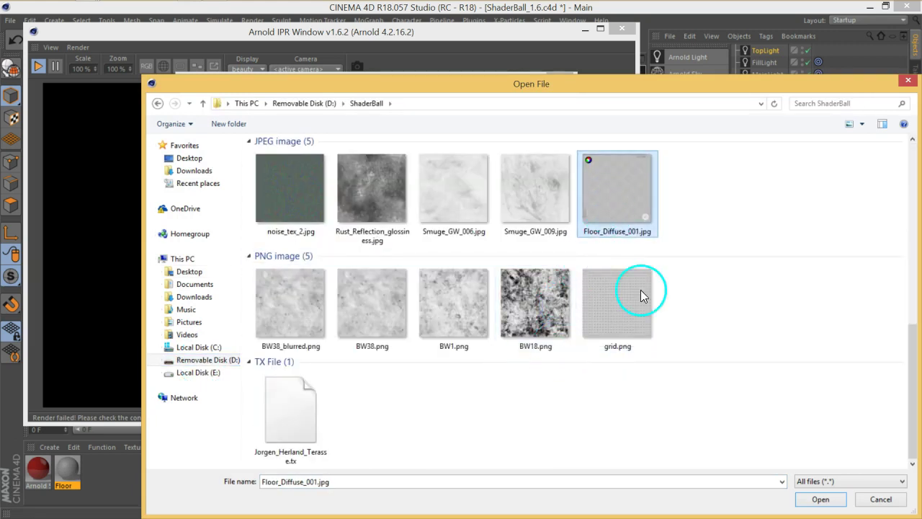
left_click(821, 498)
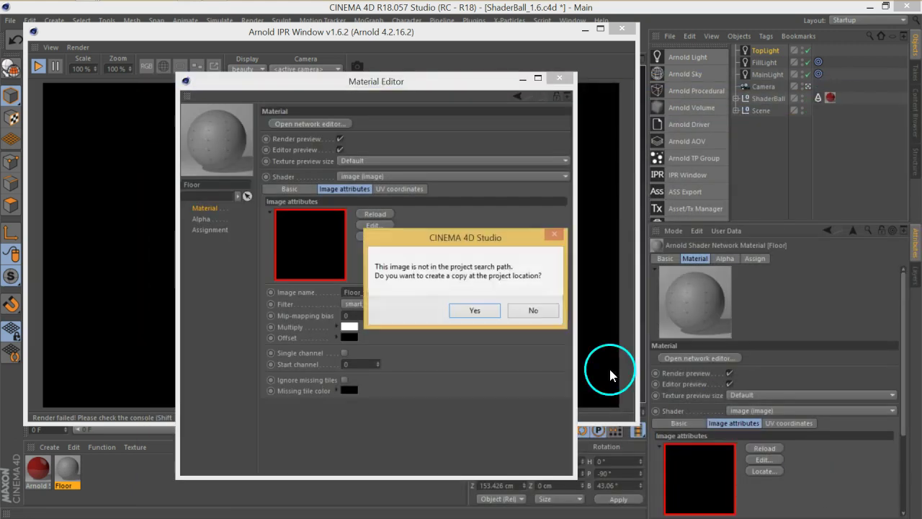
left_click(475, 310)
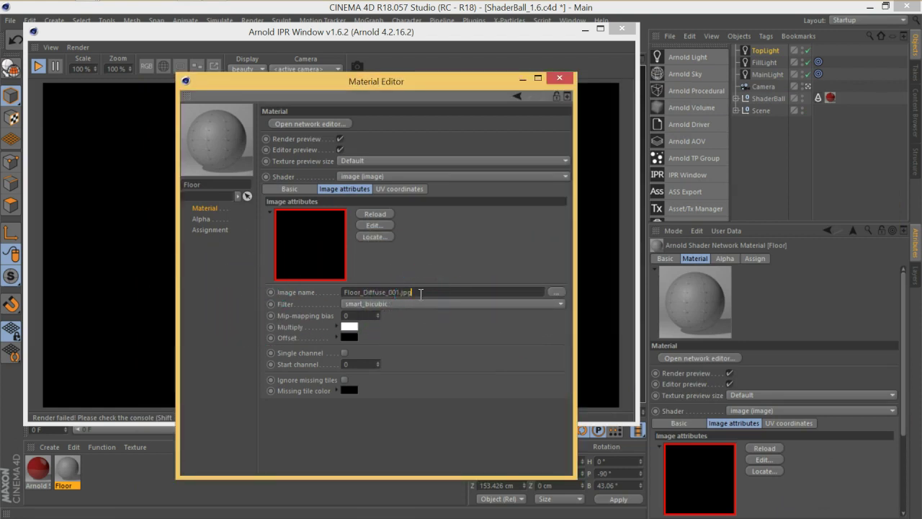
left_click(367, 213)
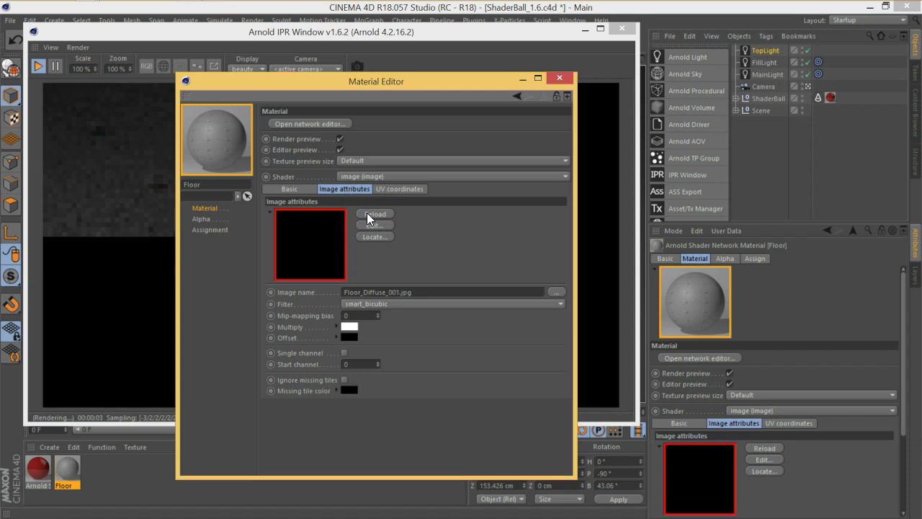
left_click(560, 78)
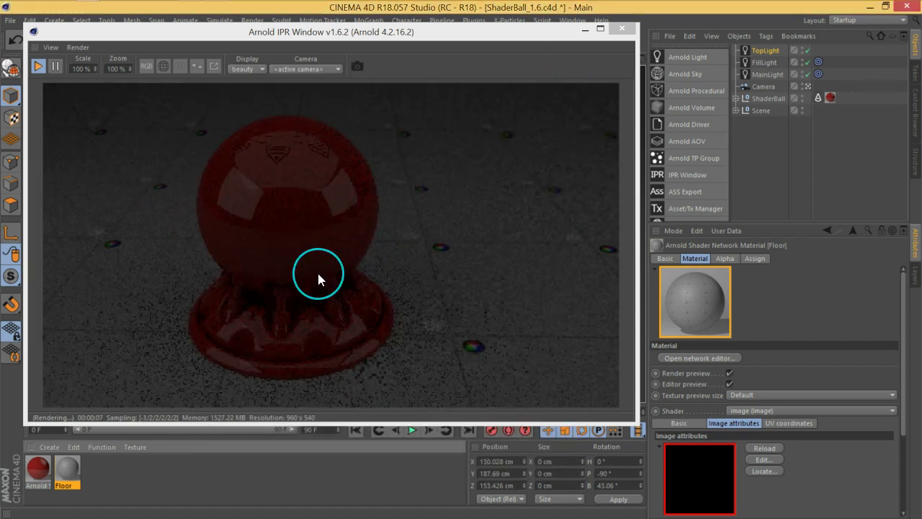
- Try a peach colour on MainLight, then set its colour back to white
left_click(765, 75)
left_click(717, 259)
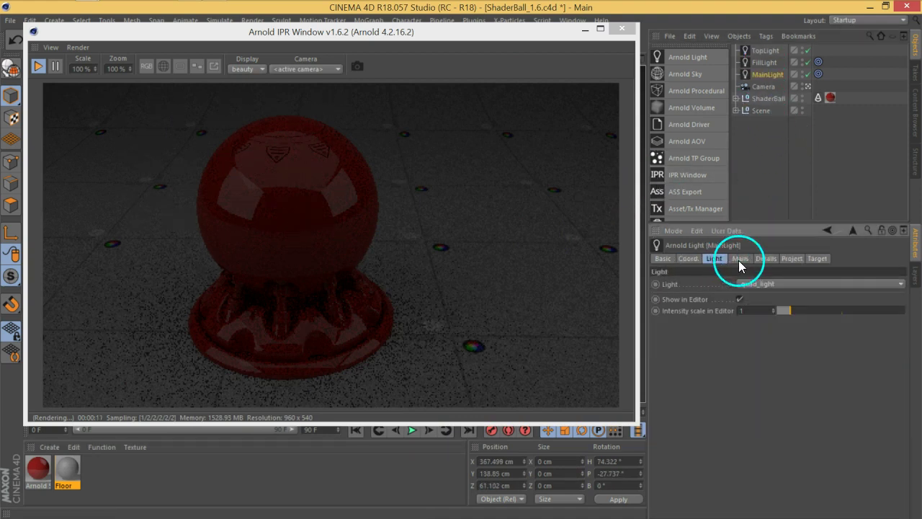
left_click(751, 261)
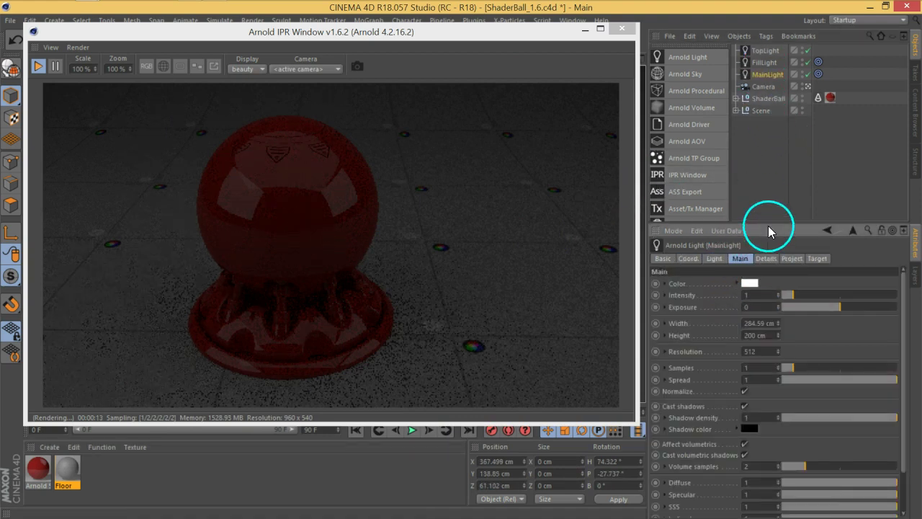
left_click_drag(766, 223, 773, 153)
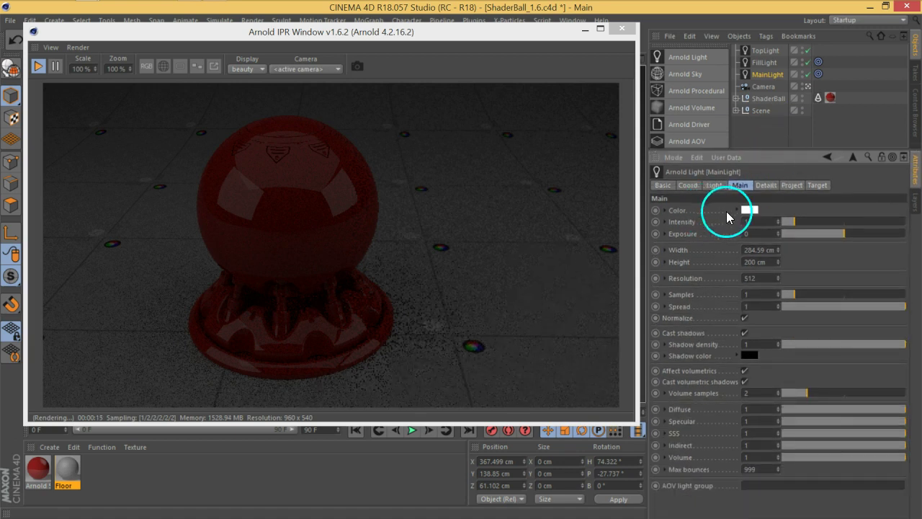
left_click(749, 209)
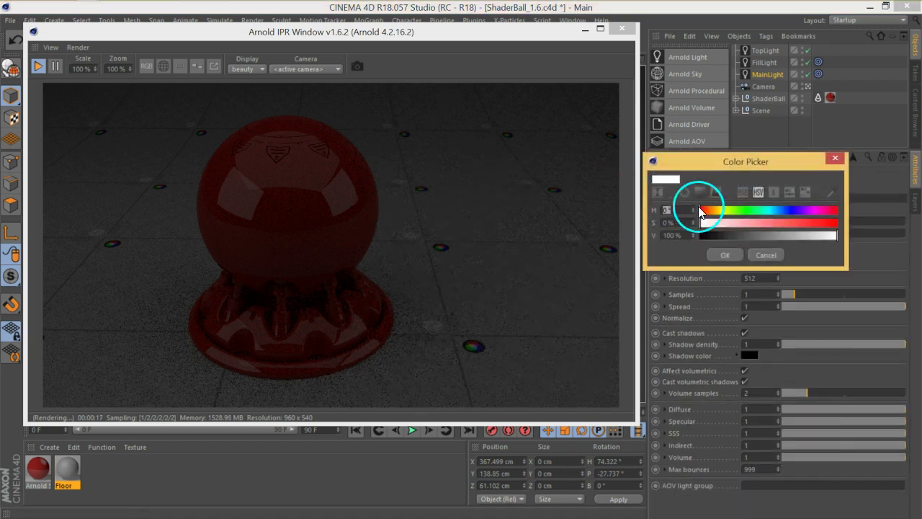
left_click_drag(710, 210, 757, 224)
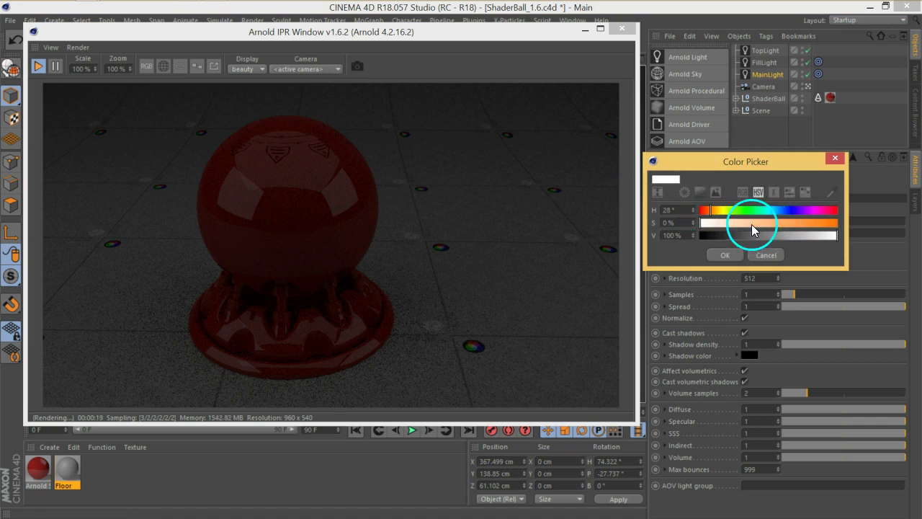
left_click(731, 255)
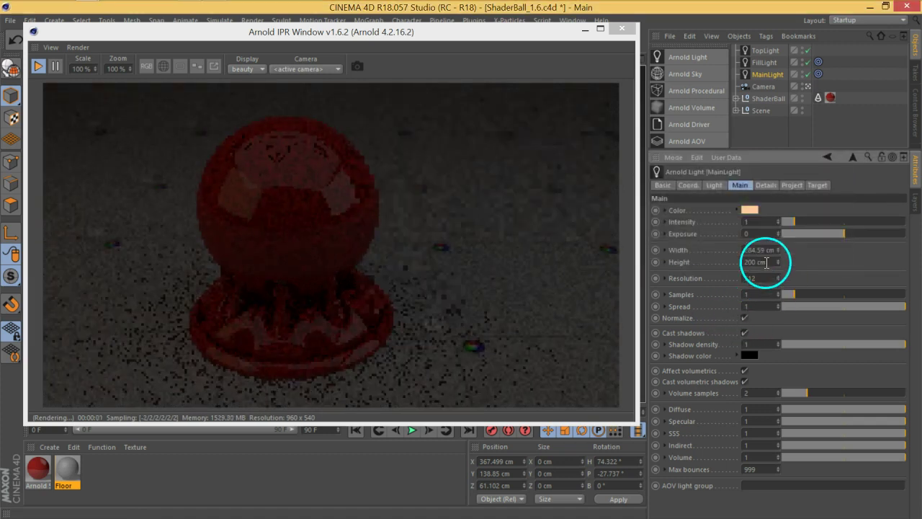
left_click(750, 210)
left_click_drag(763, 229, 617, 216)
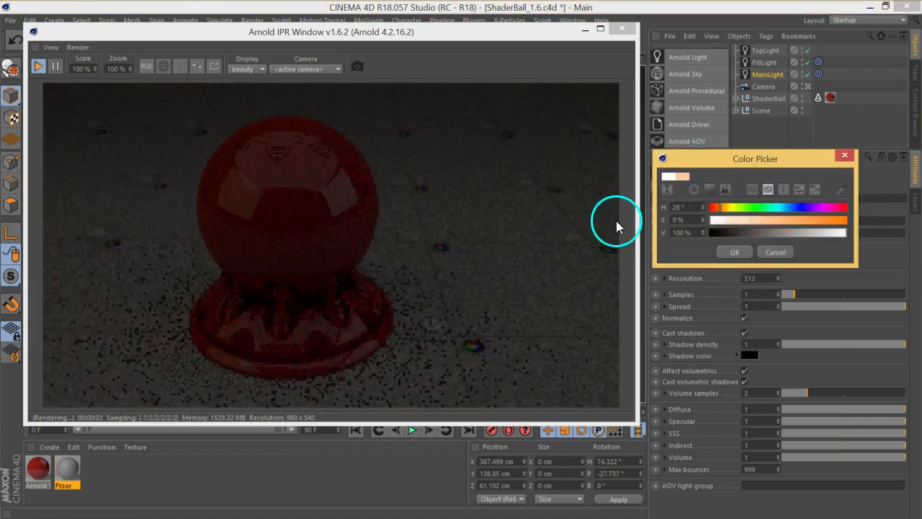
left_click(735, 250)
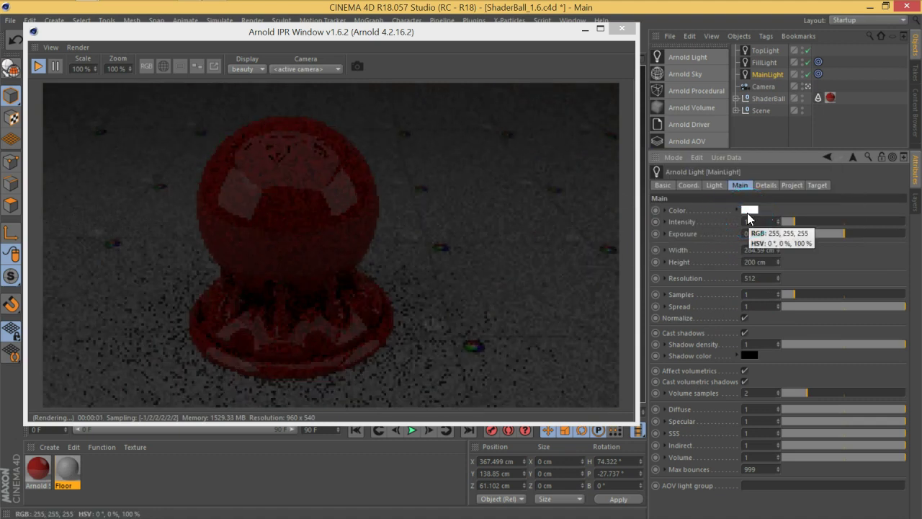
- Enable Use color temperature on MainLight and lower Temperature from 6500 to 3224
left_click(792, 185)
left_click(765, 185)
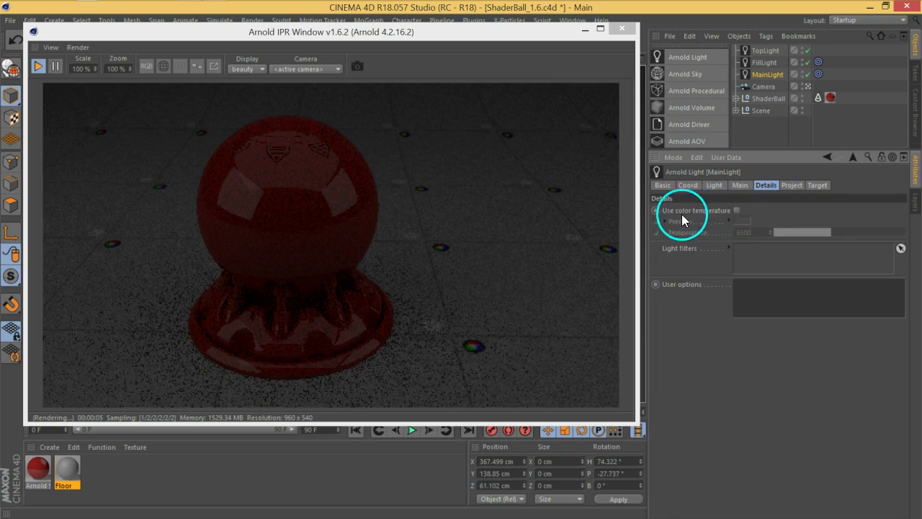
left_click(737, 210)
left_click_drag(815, 232, 805, 232)
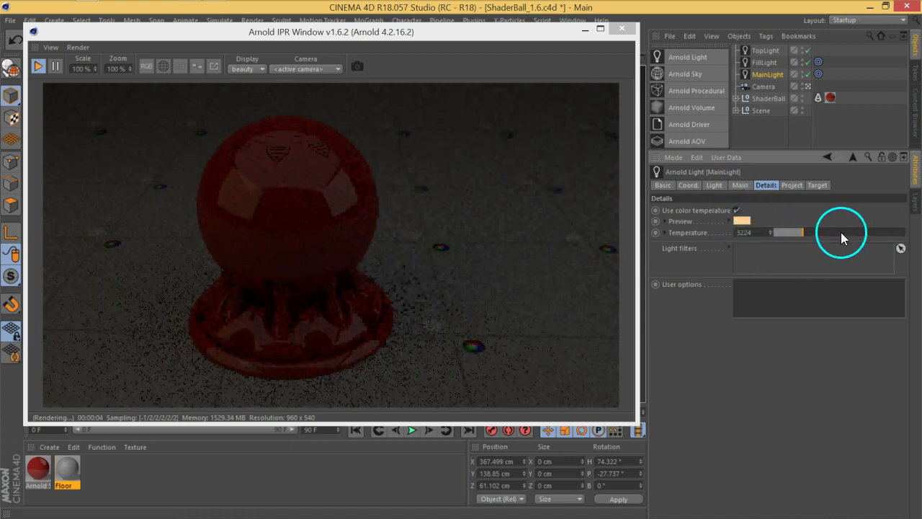
left_click(713, 185)
left_click(740, 185)
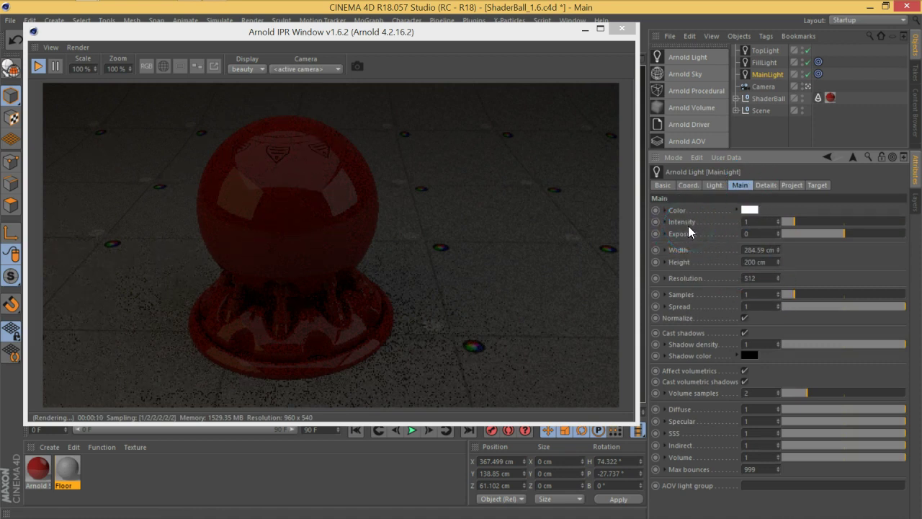
- Raise MainLight to exposure 2.81 and intensity 4.59, and enlarge it to 454.59 × 342 cm
left_click(717, 247)
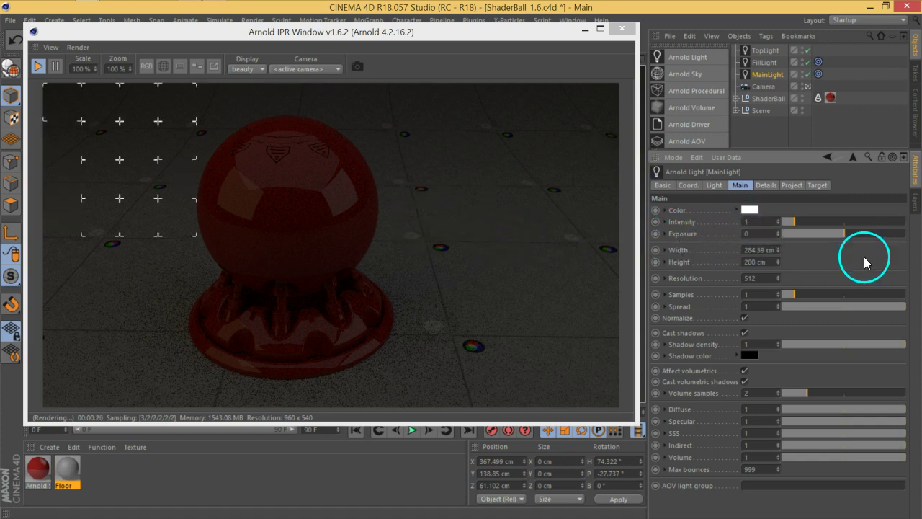
left_click_drag(848, 234, 879, 235)
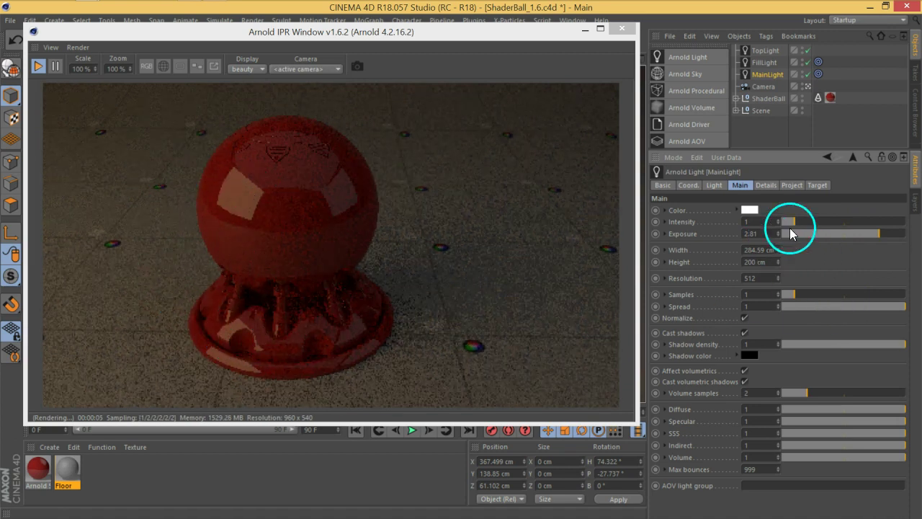
left_click_drag(794, 222, 824, 223)
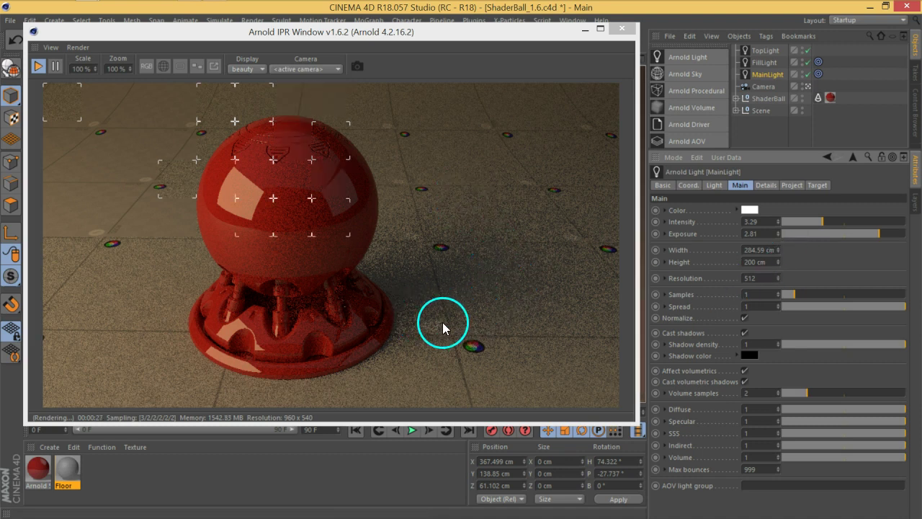
left_click_drag(782, 254, 777, 181)
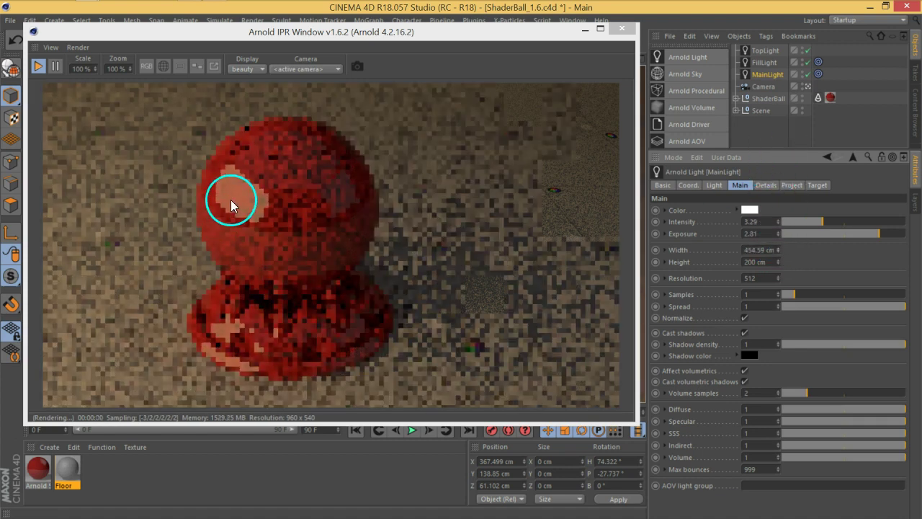
left_click_drag(778, 262, 779, 173)
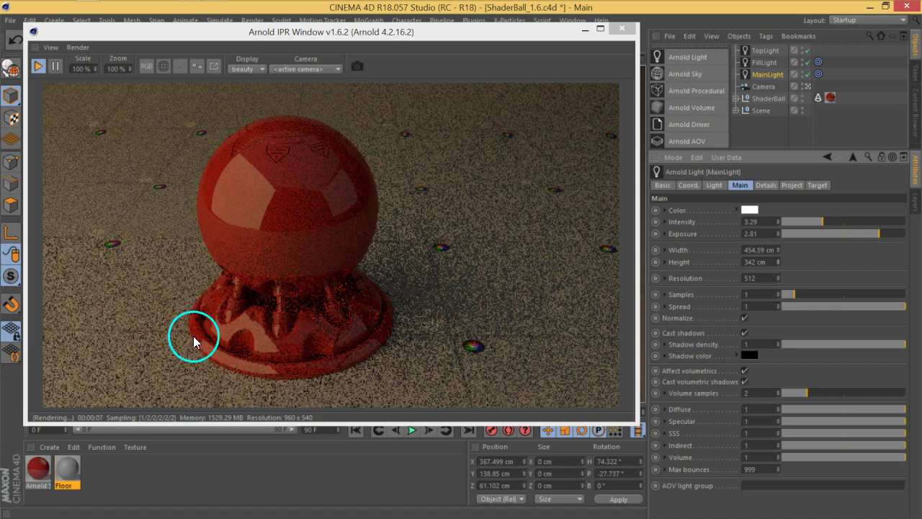
mouse_move(822, 221)
left_mouse_down()
mouse_move(846, 221)
mouse_move(838, 222)
left_mouse_up()
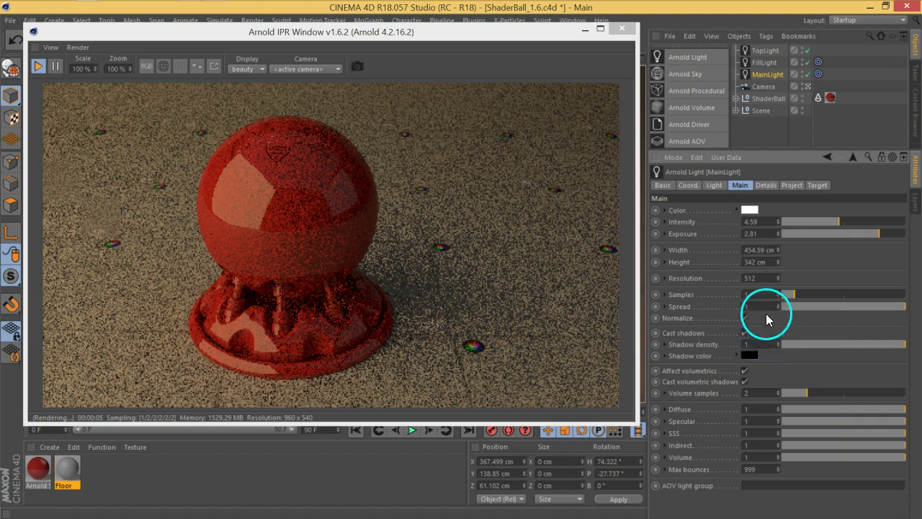
- Set MainLight's light samples to 4
double_click(741, 278)
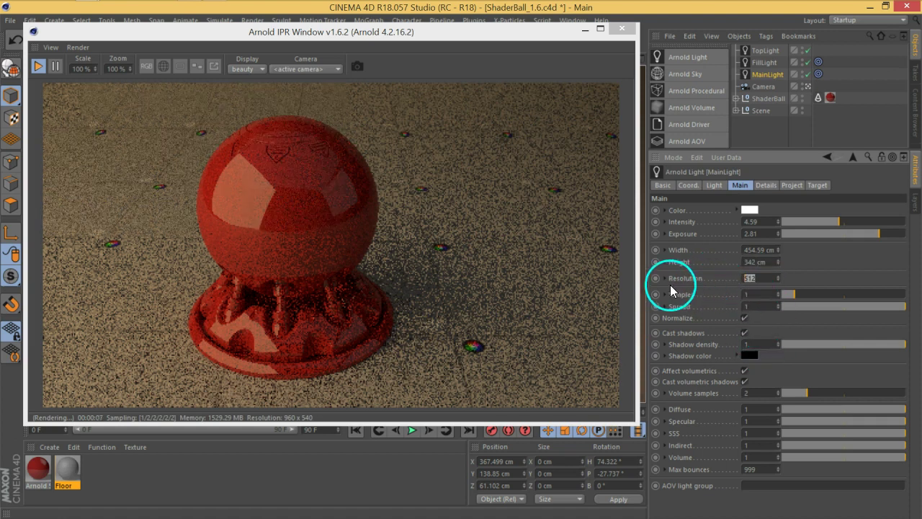
left_click(711, 285)
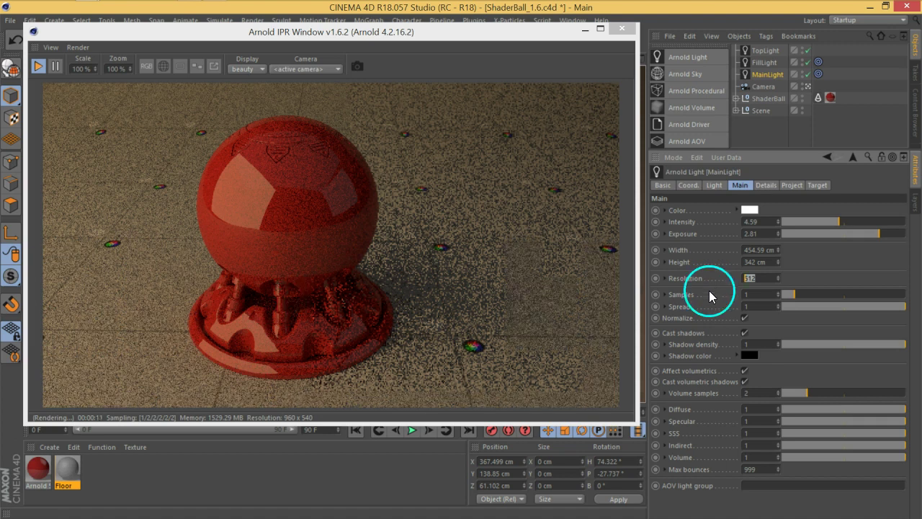
left_click(749, 294)
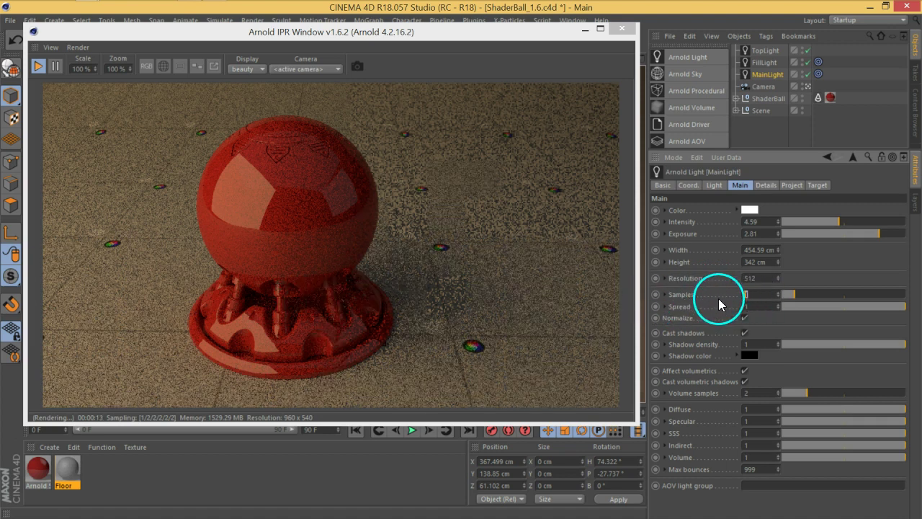
type("4")
key("Return")
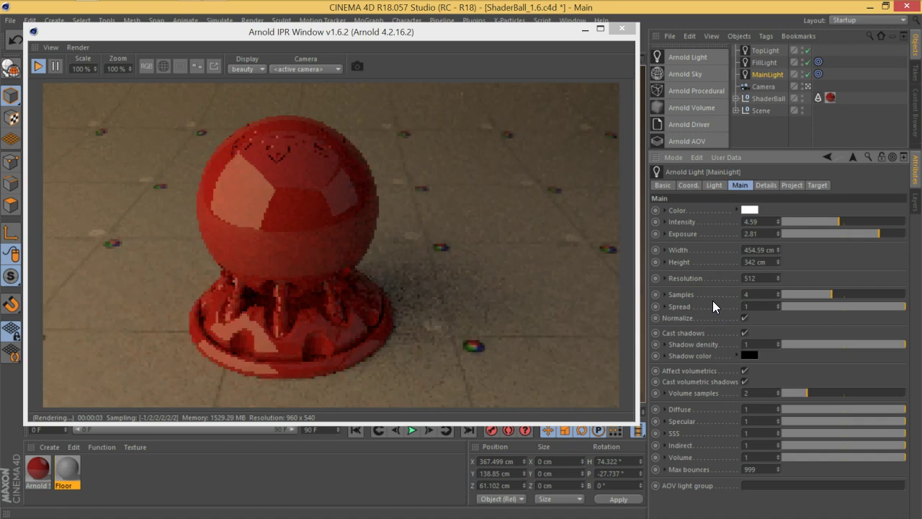
- Drop MainLight's specular to 0, then bring it back up to 0.31
mouse_move(700, 320)
left_mouse_down()
mouse_move(785, 324)
mouse_move(805, 384)
left_mouse_up()
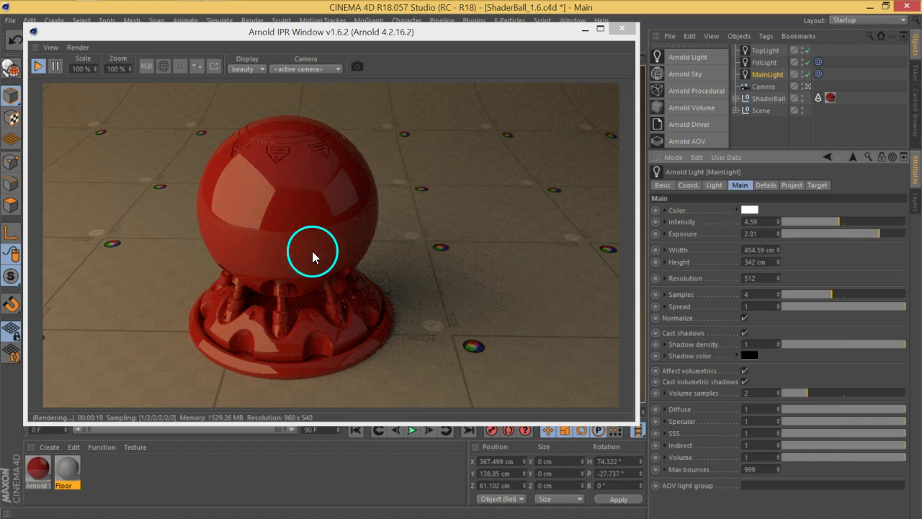
left_click_drag(894, 425, 737, 424)
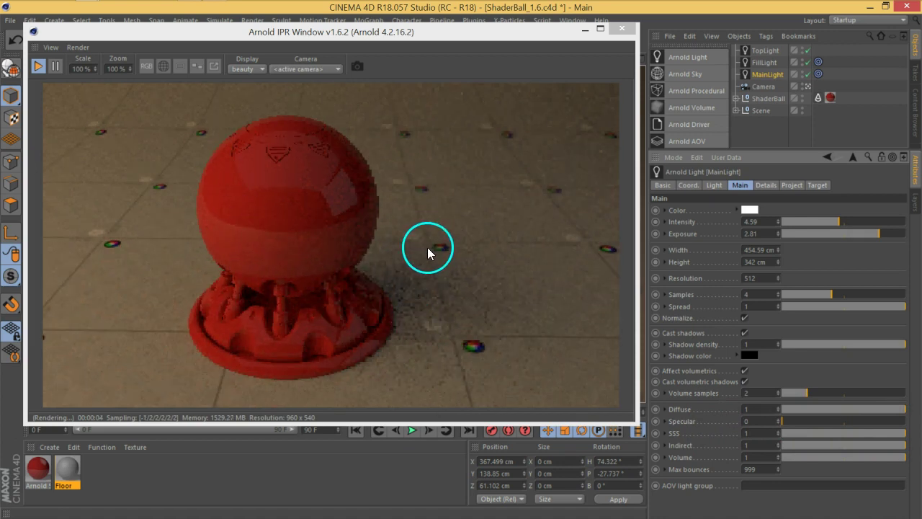
left_click_drag(783, 421, 804, 420)
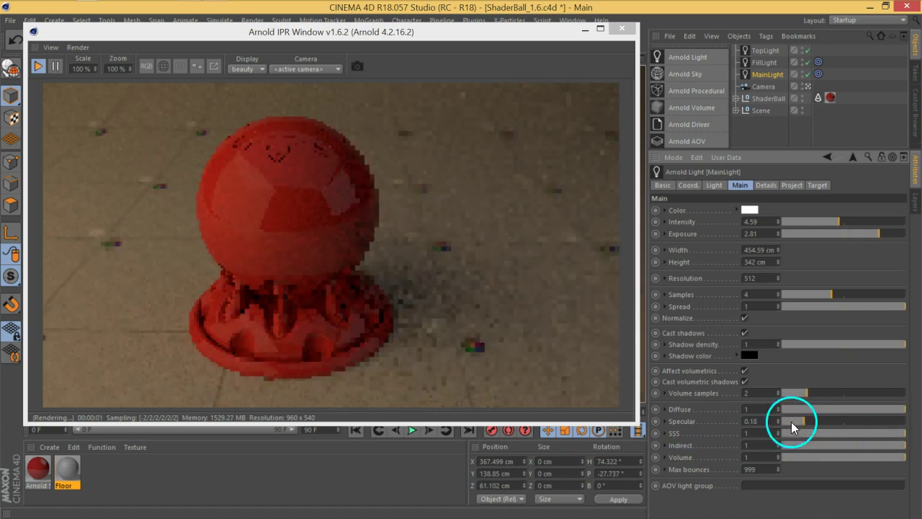
left_click_drag(788, 422, 821, 428)
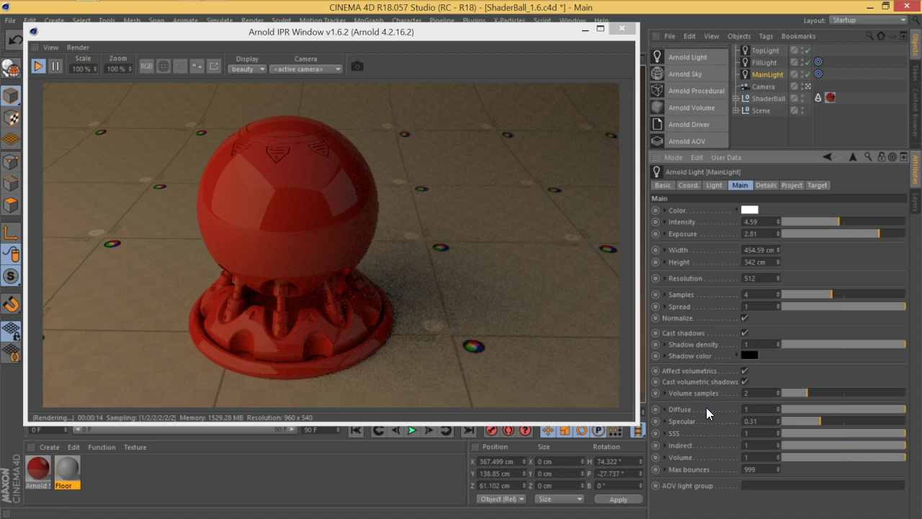
- Inspect MainLight's colour temperature settings in the Details tab
left_click(765, 185)
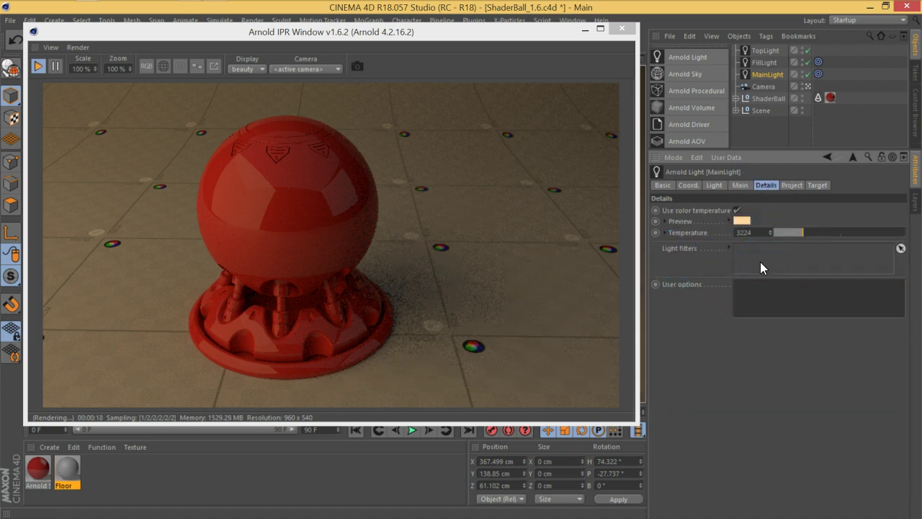
left_click(712, 242)
left_click(695, 233)
left_click(804, 236)
- Look through MainLight's Target, Project, Light and Main tabs, then select FillLight
left_click(815, 186)
left_click(793, 186)
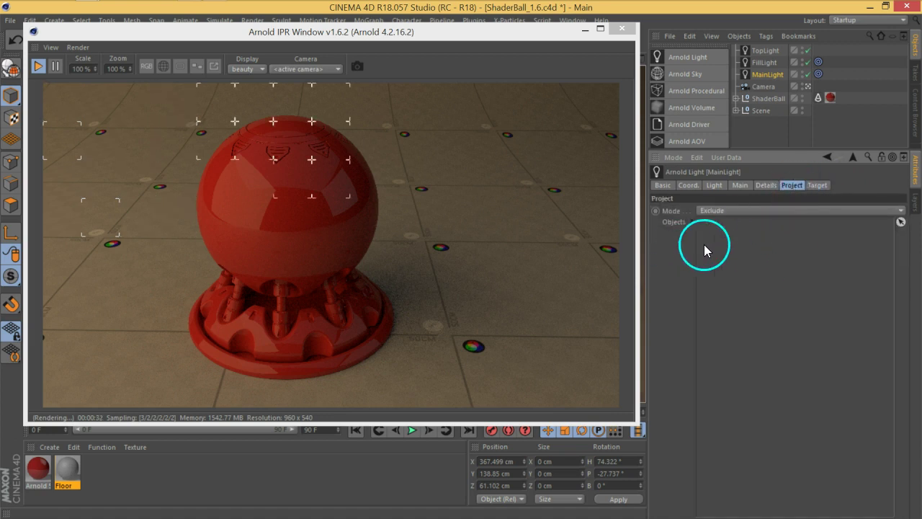
left_click(714, 186)
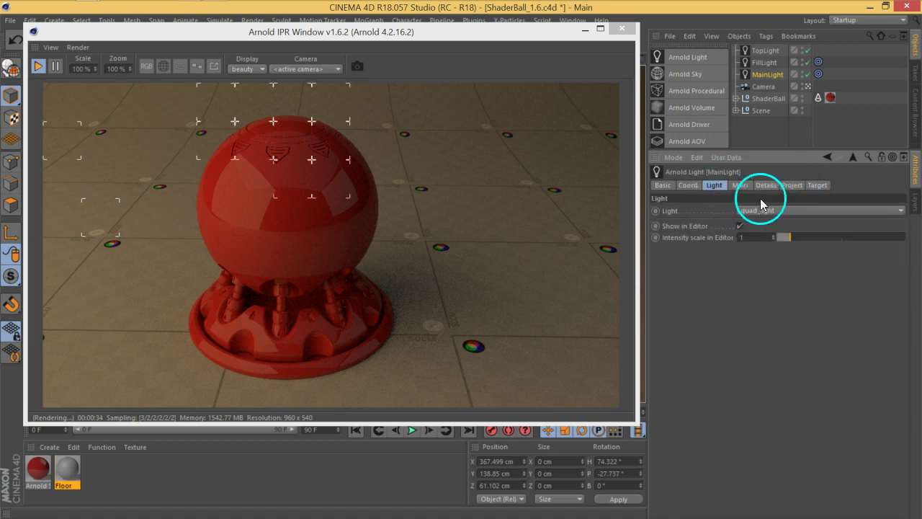
left_click(739, 186)
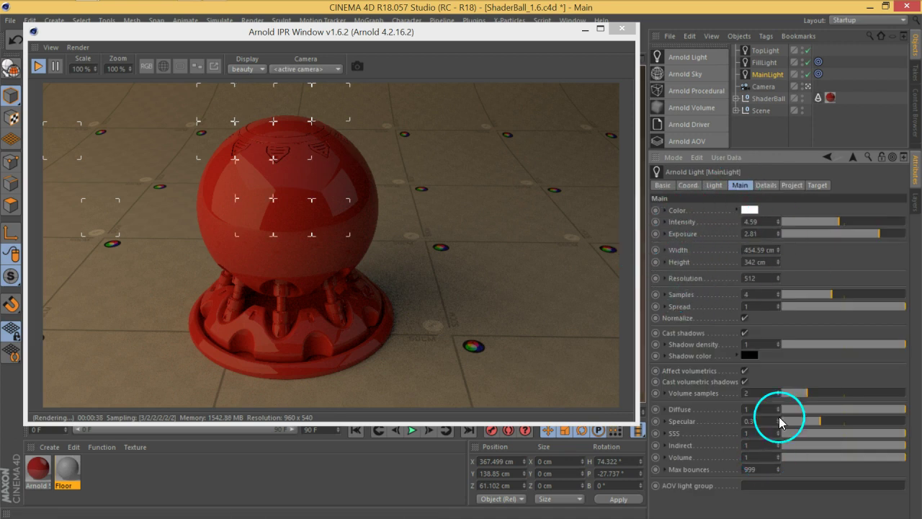
left_click(765, 62)
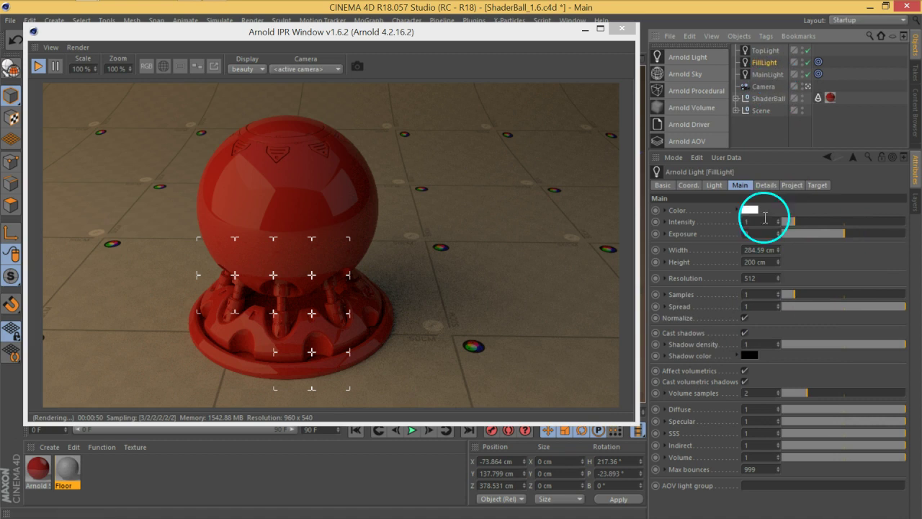
- Enable colour temperature on FillLight and set it to a cool 10554 K
left_click(792, 186)
left_click(768, 185)
left_click(737, 209)
left_click_drag(841, 232, 871, 233)
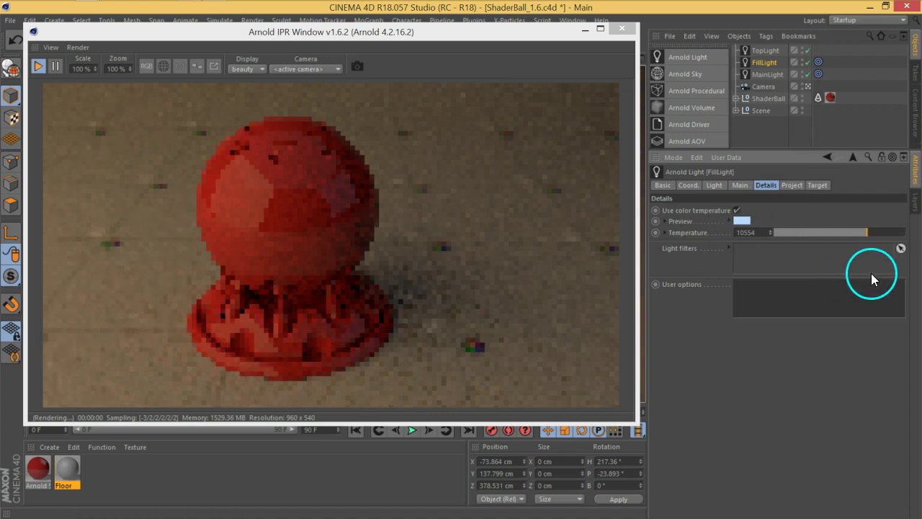
- Set FillLight to exposure 1.27, intensity 4.4 and specular 0.13
left_click(746, 186)
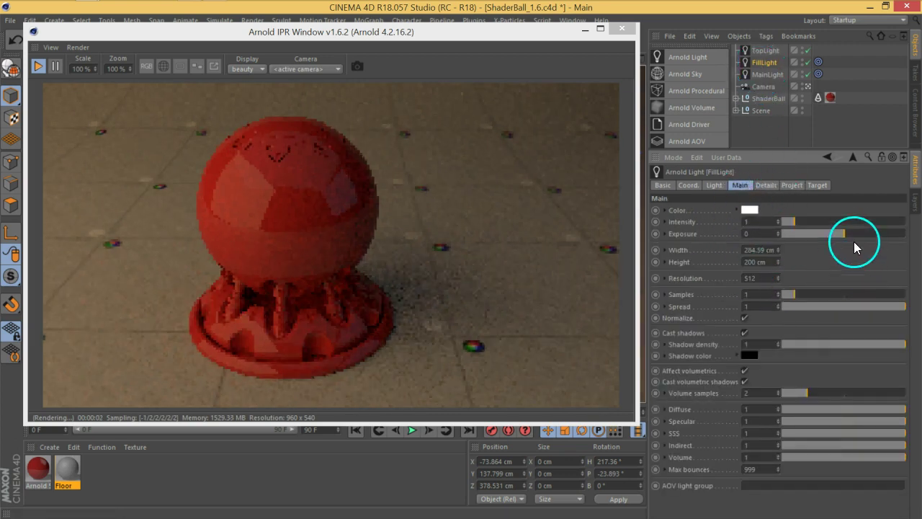
left_click_drag(848, 235, 880, 232)
left_click(831, 268)
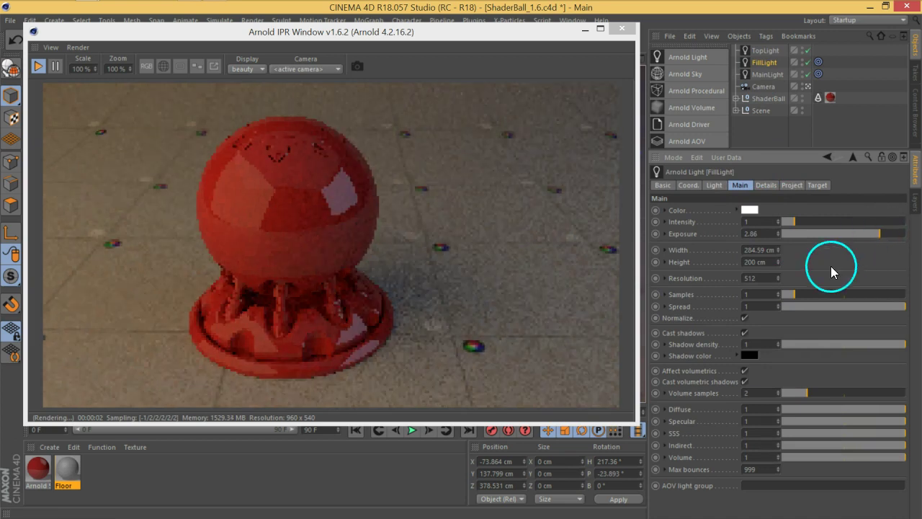
mouse_move(799, 229)
left_mouse_down()
mouse_move(873, 233)
mouse_move(862, 239)
left_mouse_up()
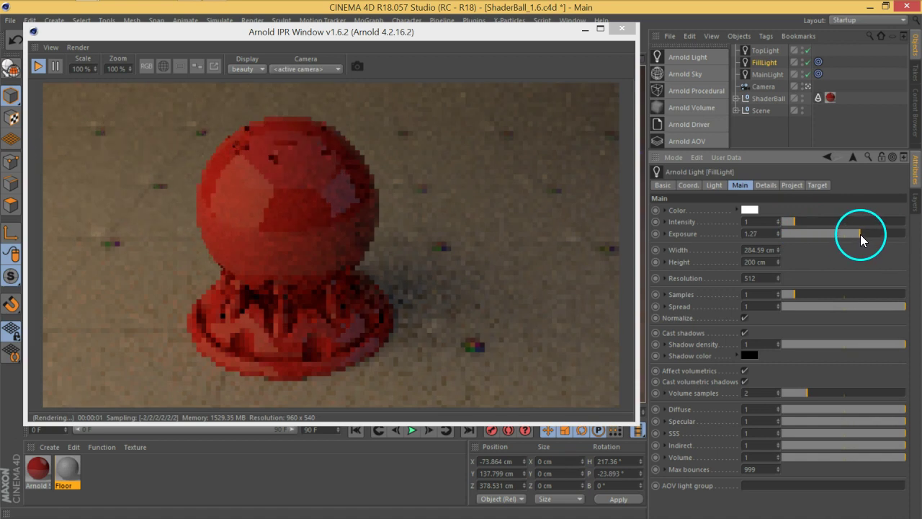
left_click_drag(793, 222, 836, 226)
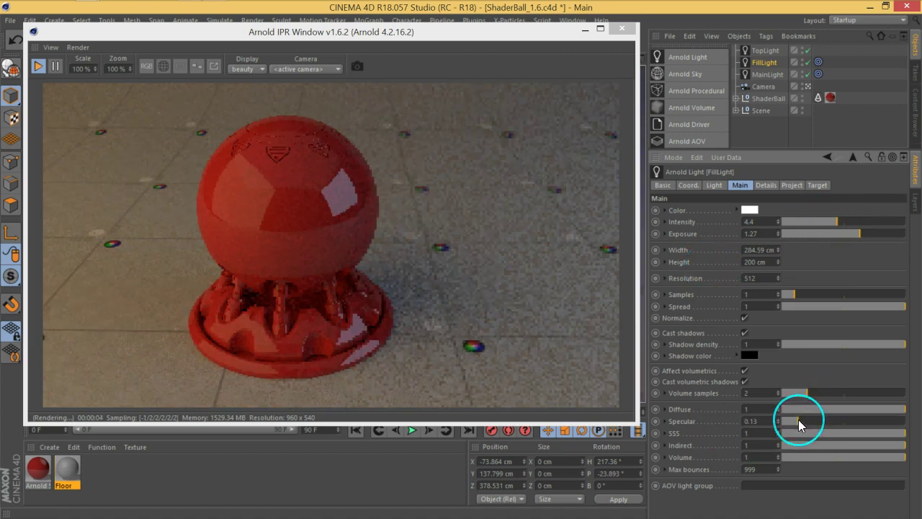
left_click(766, 428)
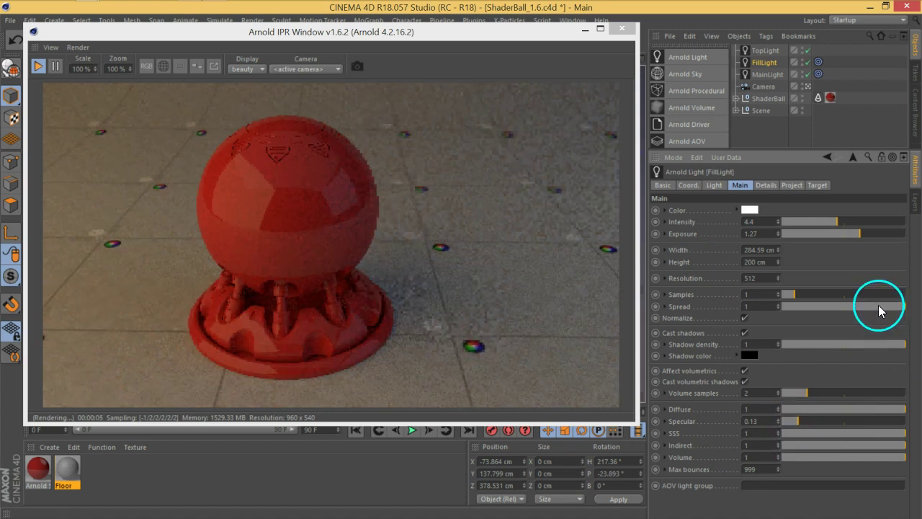
- Set MainLight to exposure 3.87 and intensity about 5, and FillLight to intensity 5.6
left_click(767, 75)
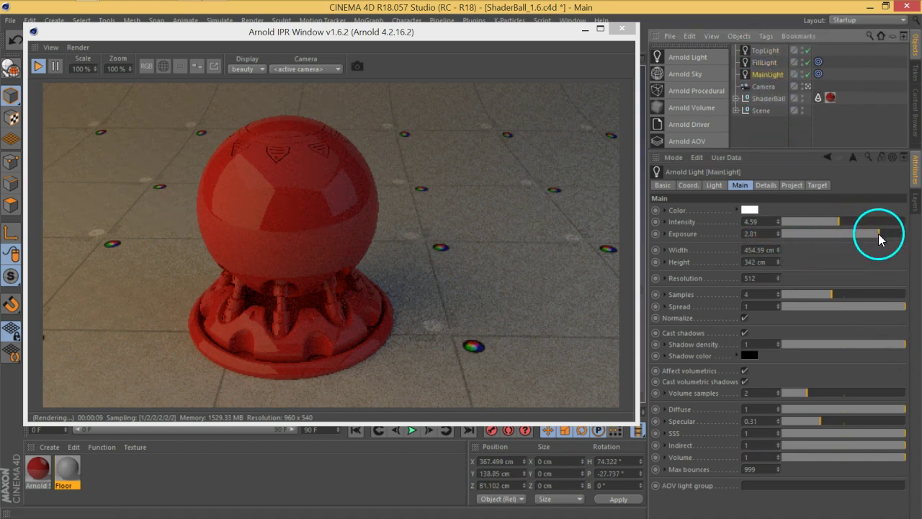
left_click_drag(879, 239, 894, 239)
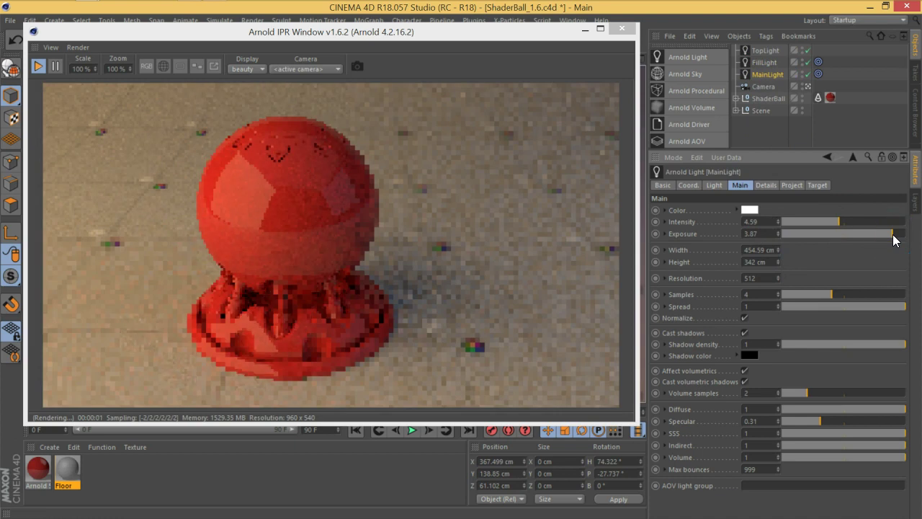
left_click(835, 226)
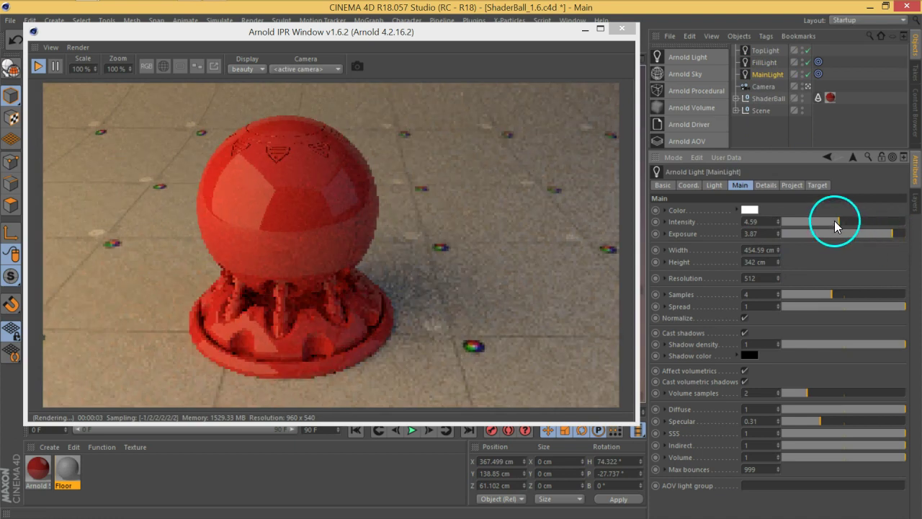
left_click_drag(839, 219, 846, 219)
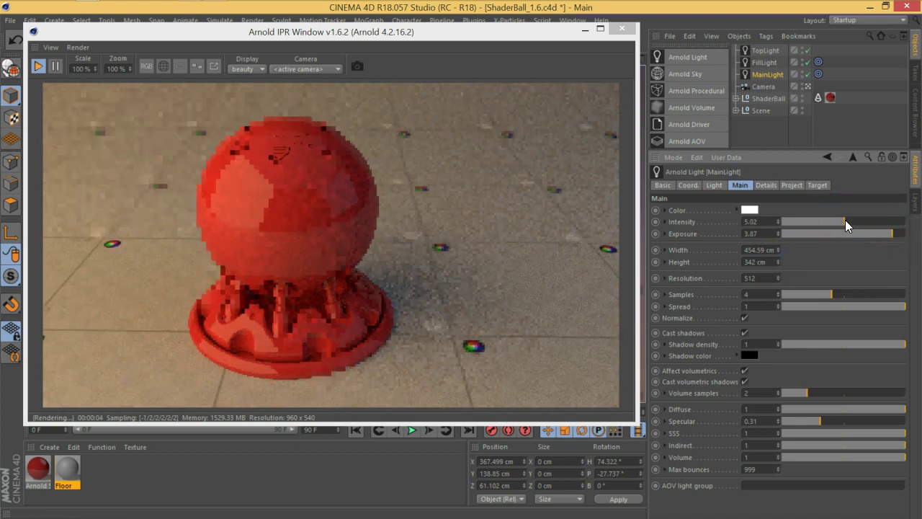
left_click(764, 64)
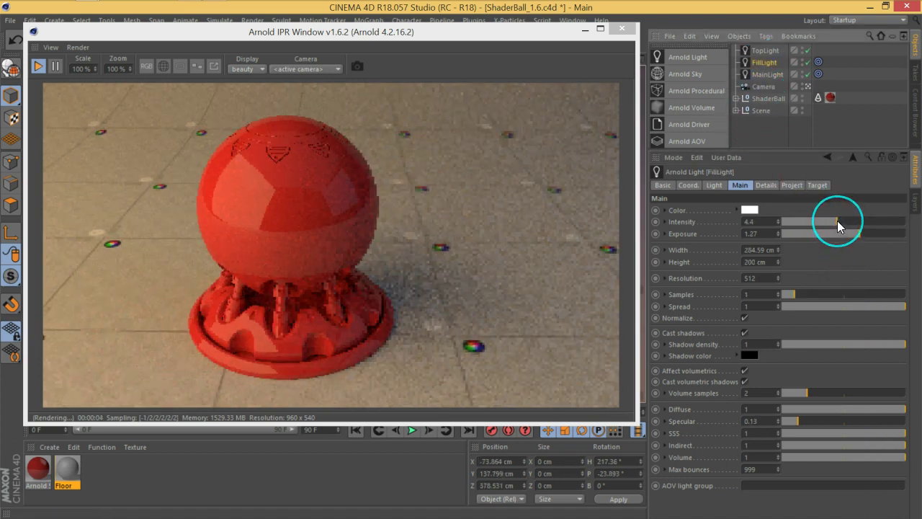
mouse_move(838, 221)
left_mouse_down()
mouse_move(852, 222)
mouse_move(856, 258)
left_mouse_up()
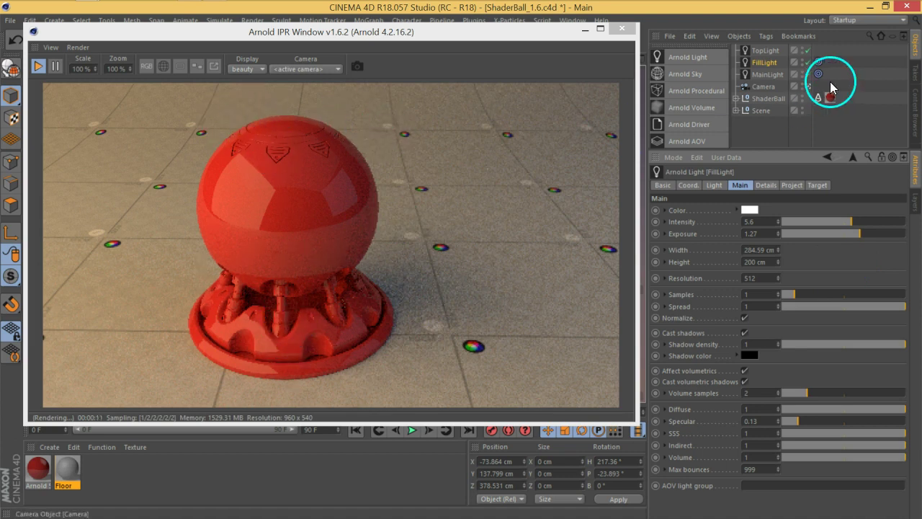
- Raise TopLight's intensity to about 4.7 and nudge its exposure up slightly
left_click(767, 51)
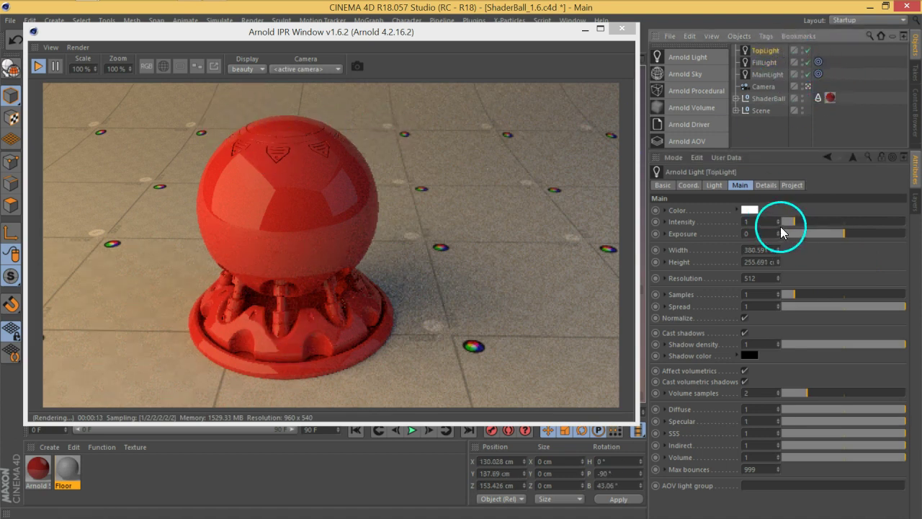
left_click(749, 210)
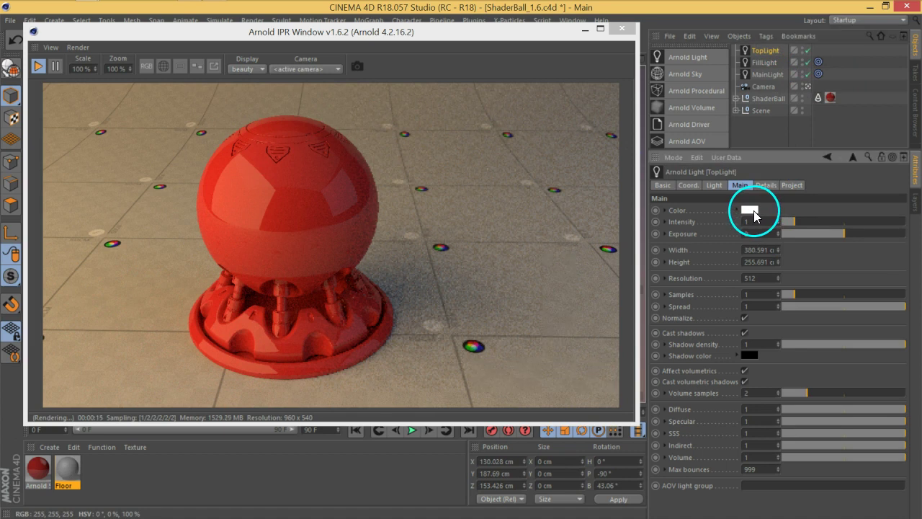
left_click(765, 252)
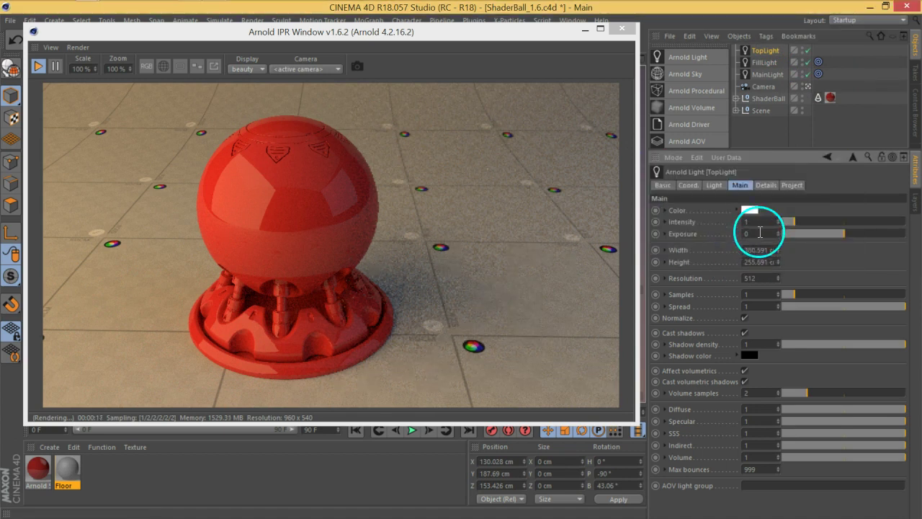
left_click_drag(793, 227, 840, 226)
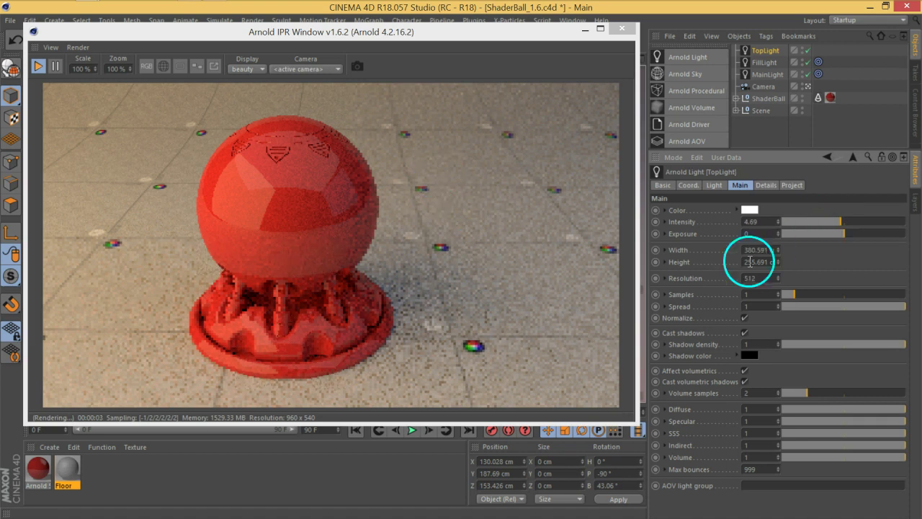
left_click_drag(851, 247, 857, 235)
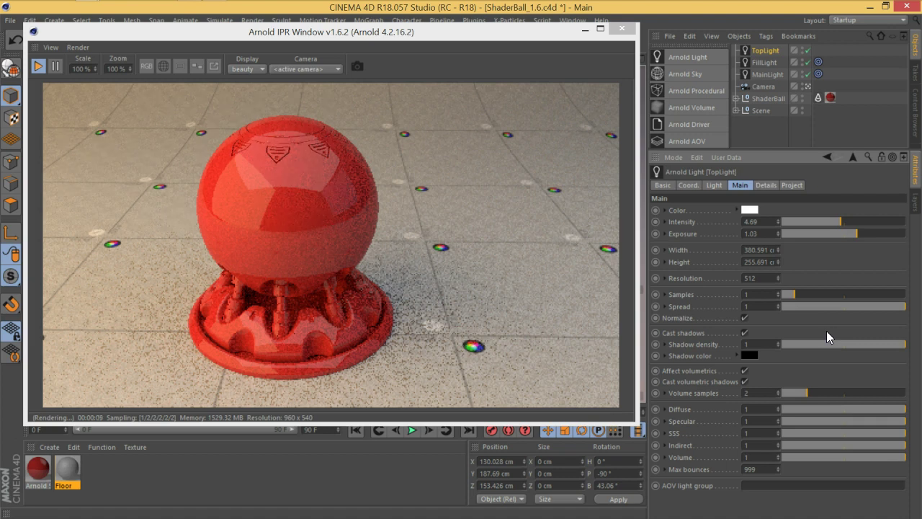
mouse_move(799, 397)
left_mouse_down()
mouse_move(745, 356)
mouse_move(757, 306)
left_mouse_up()
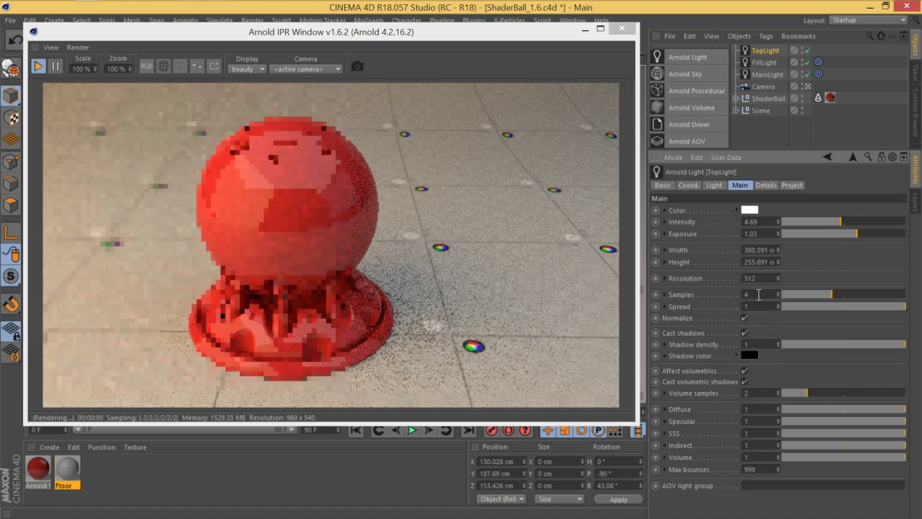
- Adjust the FillLight and TopLight sample counts and review MainLight's settings
left_click(764, 63)
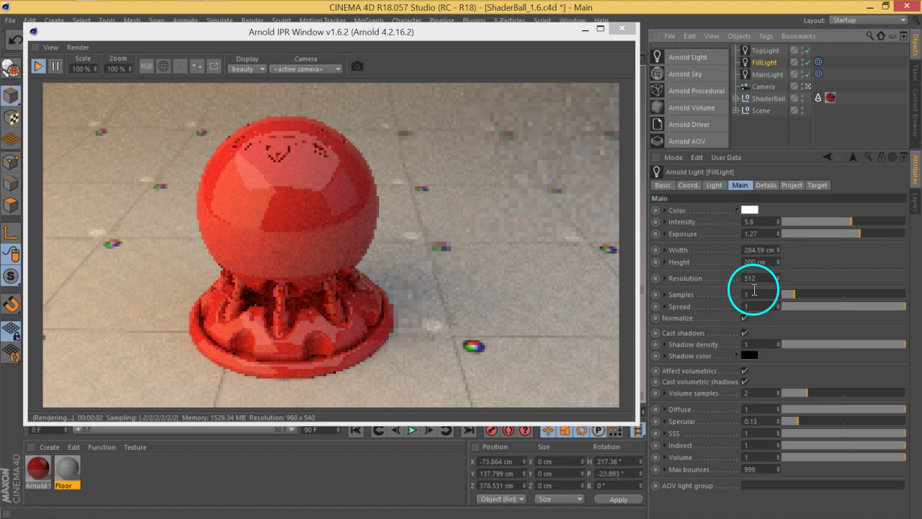
double_click(754, 293)
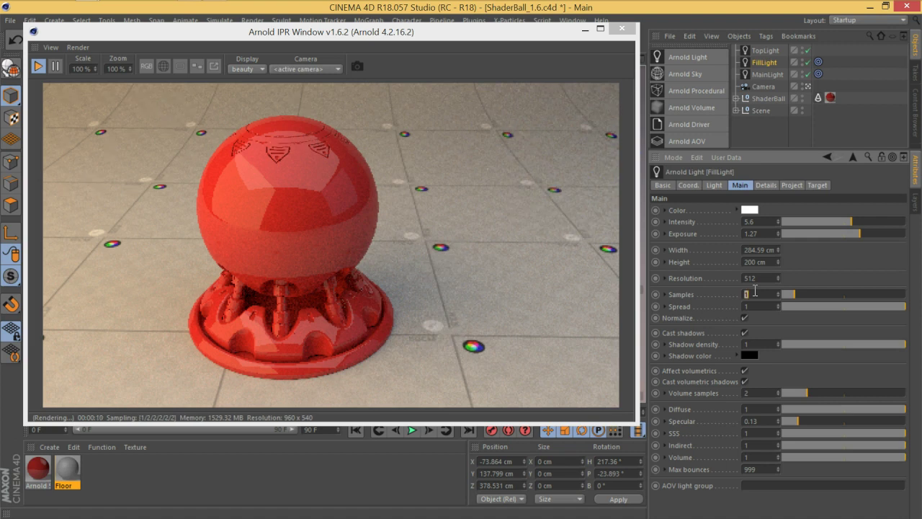
type("3")
key("Return")
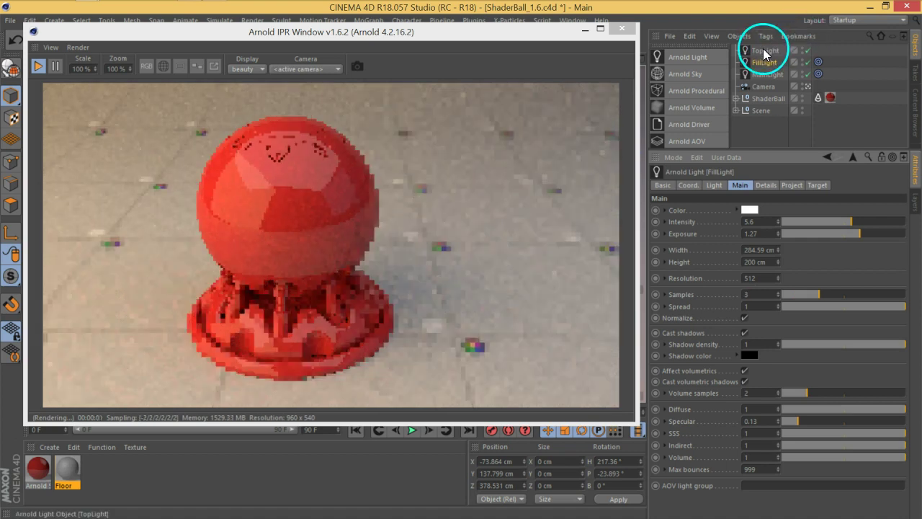
left_click(766, 50)
double_click(756, 295)
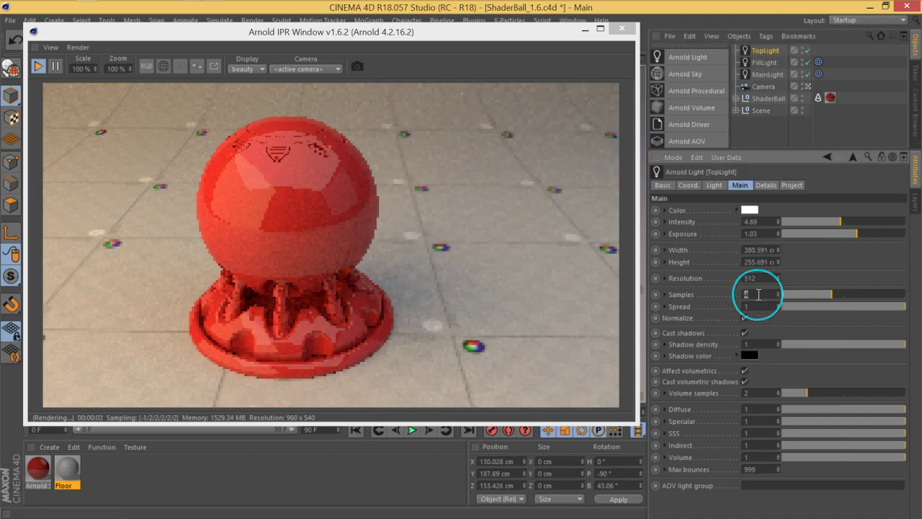
left_click(767, 74)
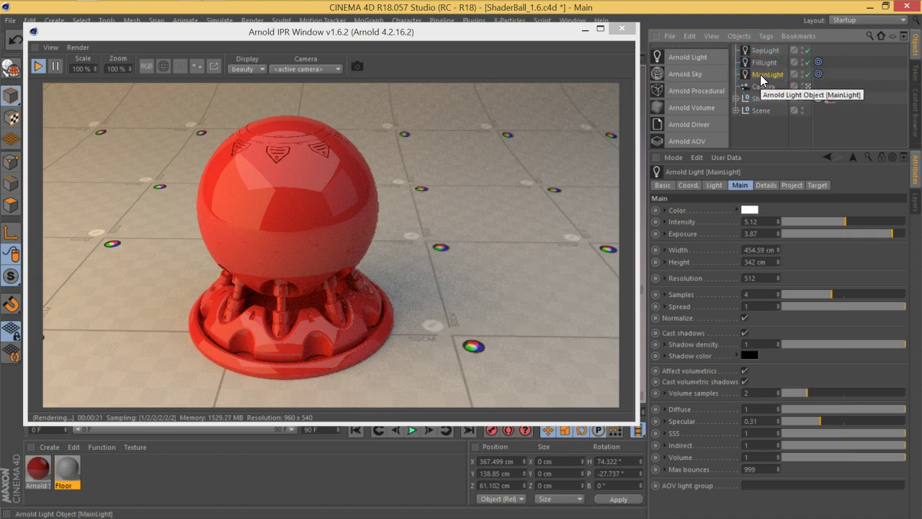
- Select FillLight in the Object Manager and delete it
left_click(759, 73)
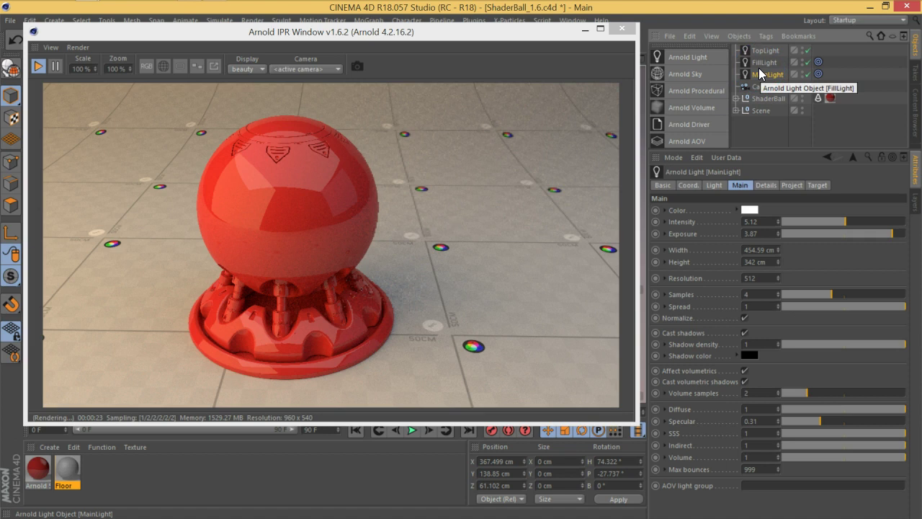
mouse_move(760, 73)
left_mouse_down()
mouse_move(765, 66)
mouse_move(789, 135)
left_mouse_up()
key("Delete")
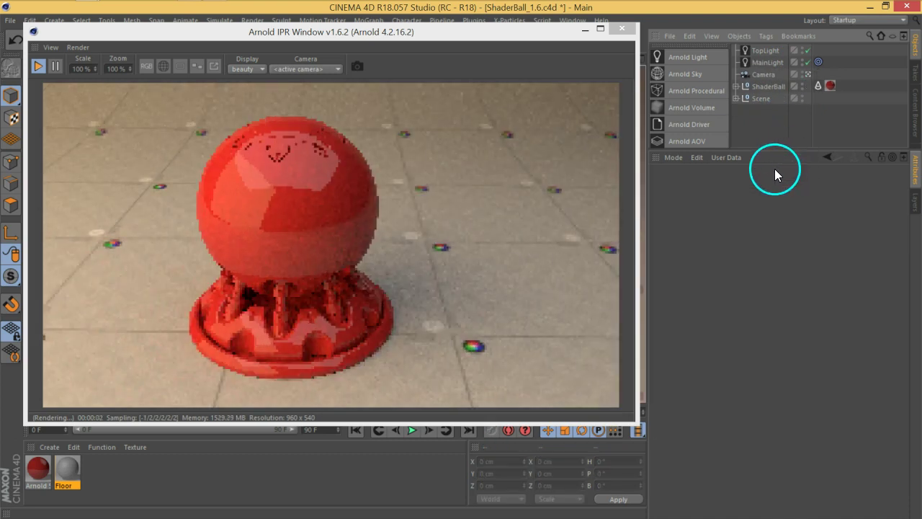
- Add an Arnold spot light to the scene
left_click(513, 35)
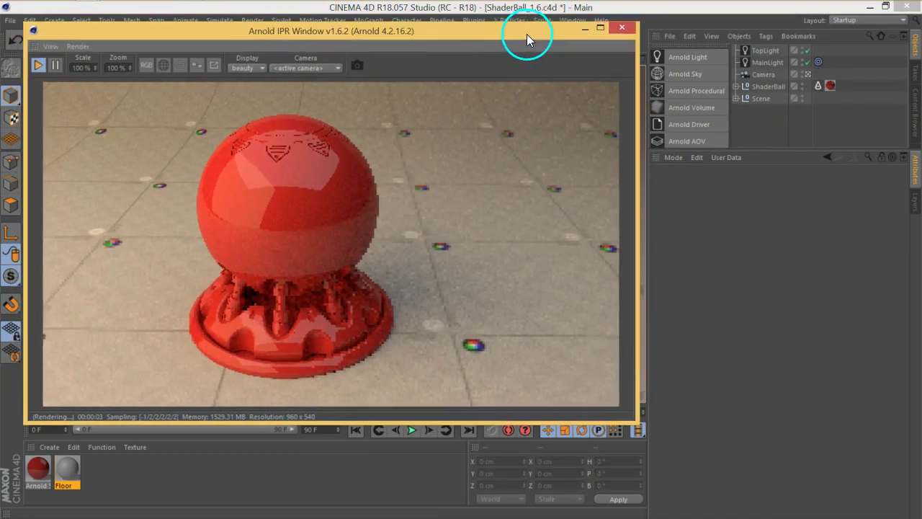
left_click(692, 58)
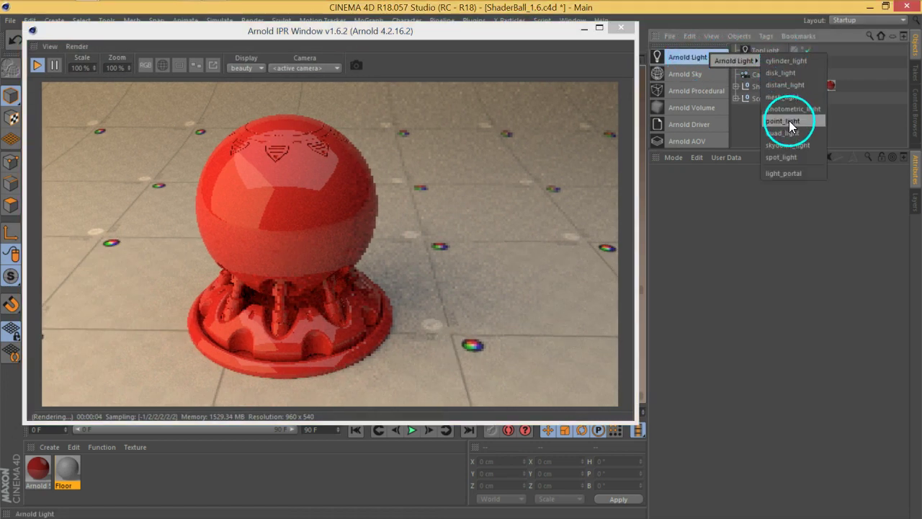
left_click(790, 158)
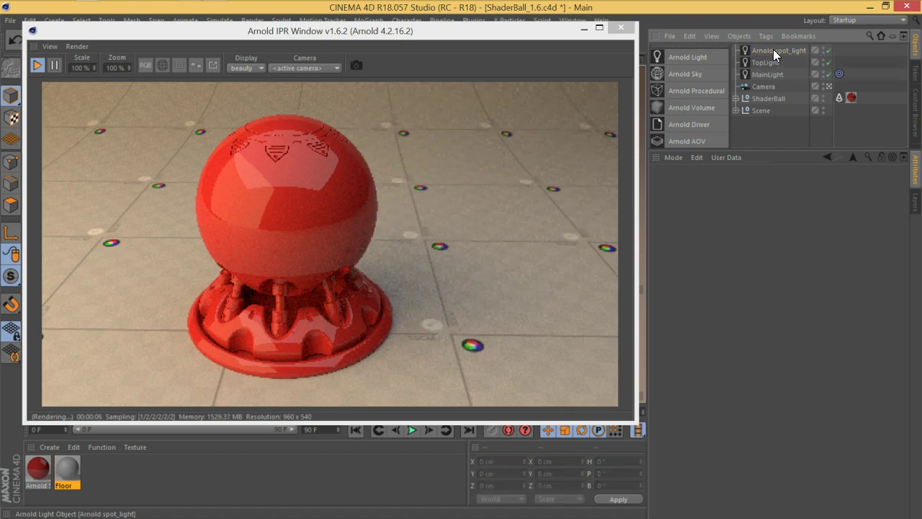
- Add a second Arnold spot light nested under the restored FillLight
left_click(773, 49)
left_click(766, 74)
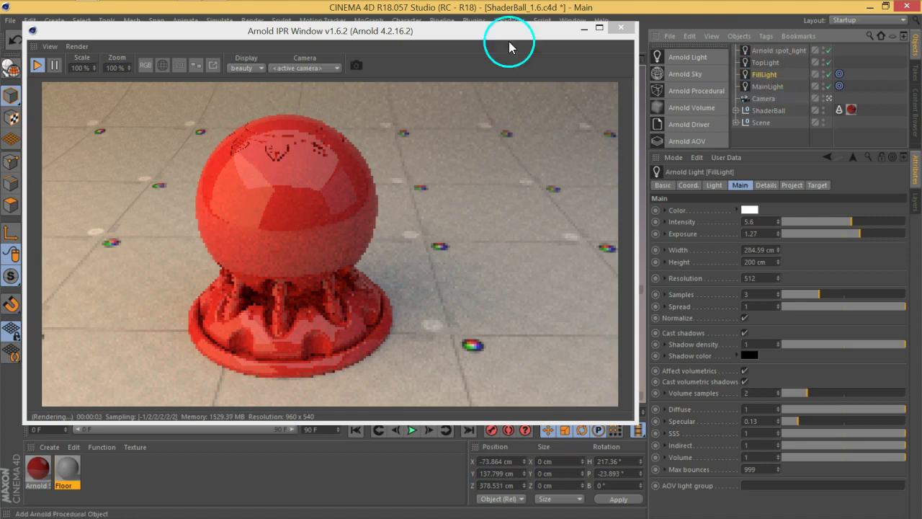
left_click_drag(469, 31, 447, 35)
left_click(691, 58)
mouse_move(692, 58)
left_mouse_down()
mouse_move(742, 57)
mouse_move(767, 86)
left_mouse_up()
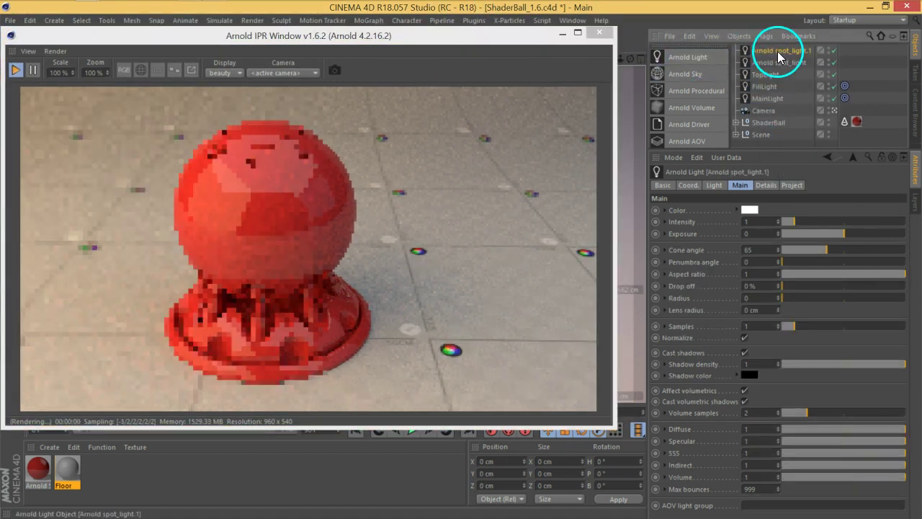
- Reset spot_light.1's position and rotation values to zero
left_click(690, 185)
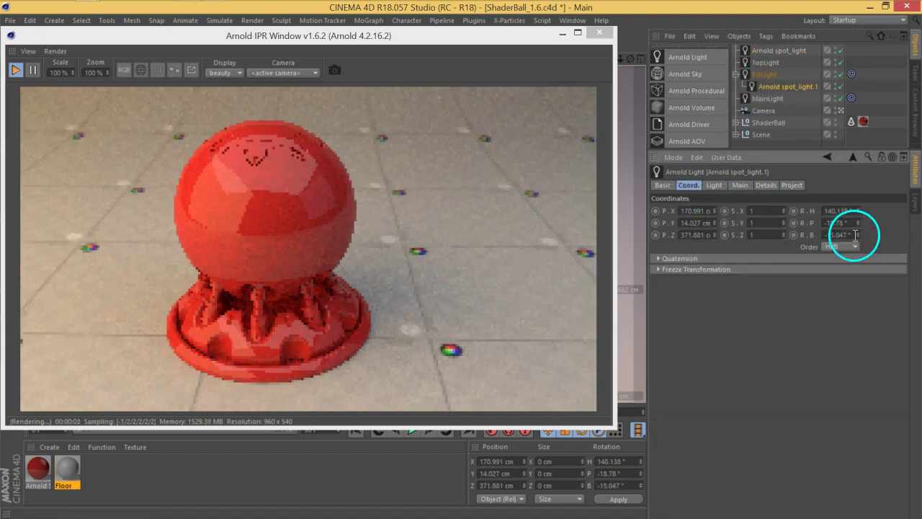
right_click(857, 235)
right_click(857, 223)
right_click(858, 211)
right_click(715, 235)
right_click(714, 223)
right_click(714, 210)
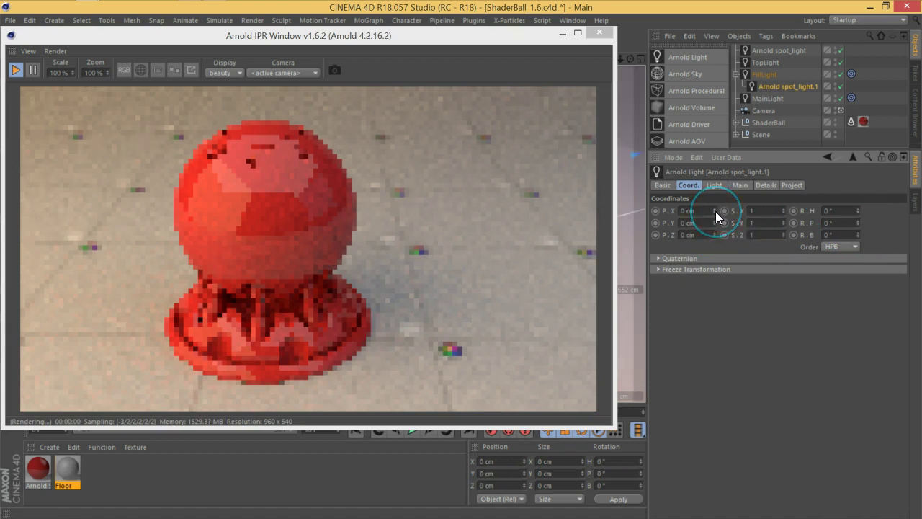
- Unparent spot_light.1, move FillLight's Target tag onto it, and delete FillLight
left_click_drag(787, 87, 766, 68)
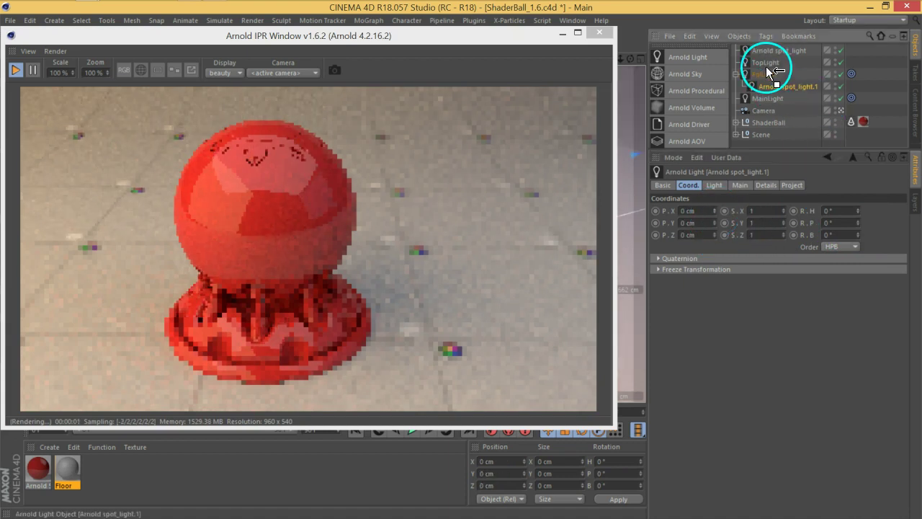
left_click_drag(845, 98, 847, 77)
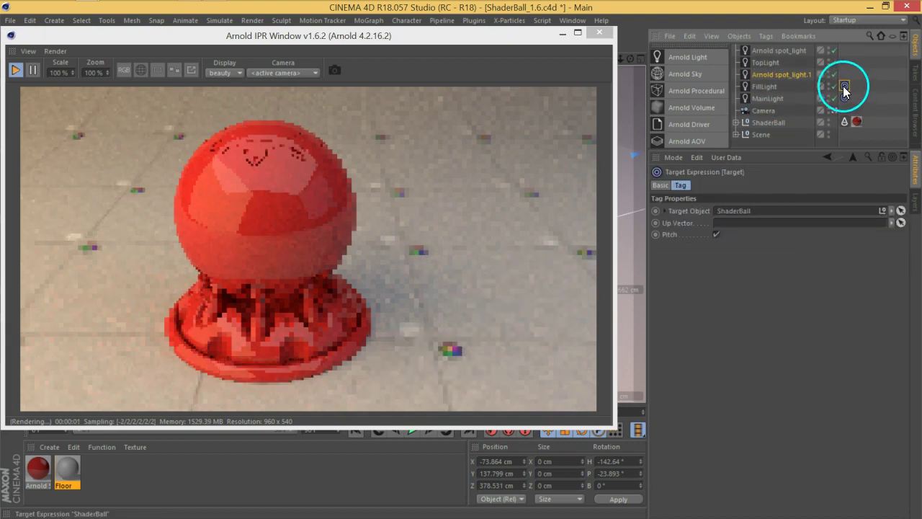
left_click(763, 87)
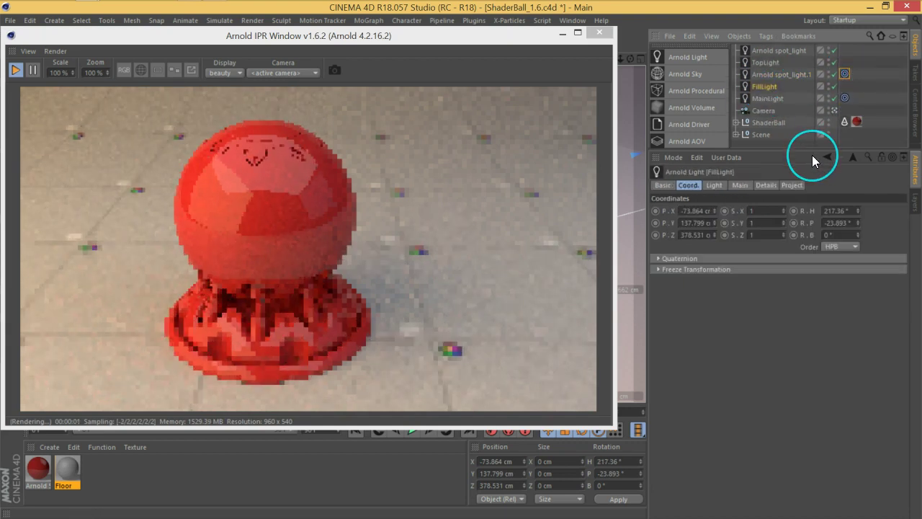
key("Delete")
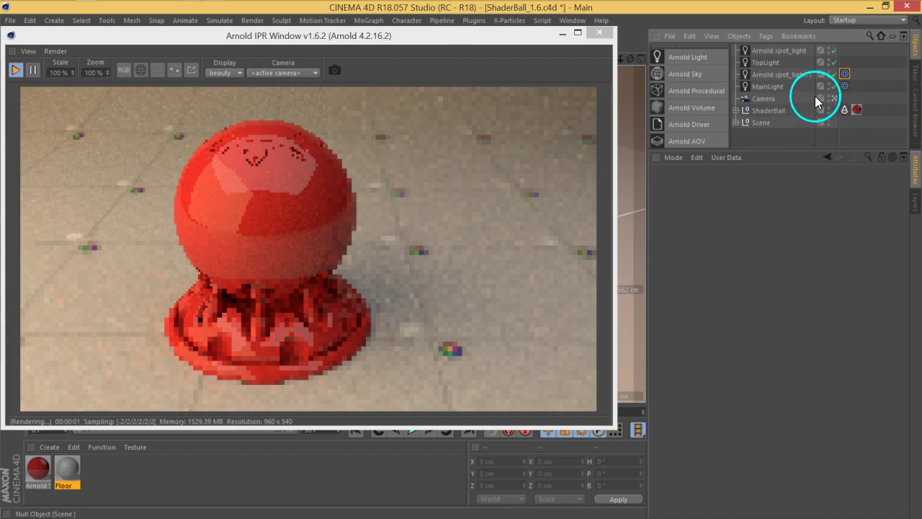
- Delete the first spot_light and switch off MainLight and TopLight
left_click_drag(833, 88, 834, 63)
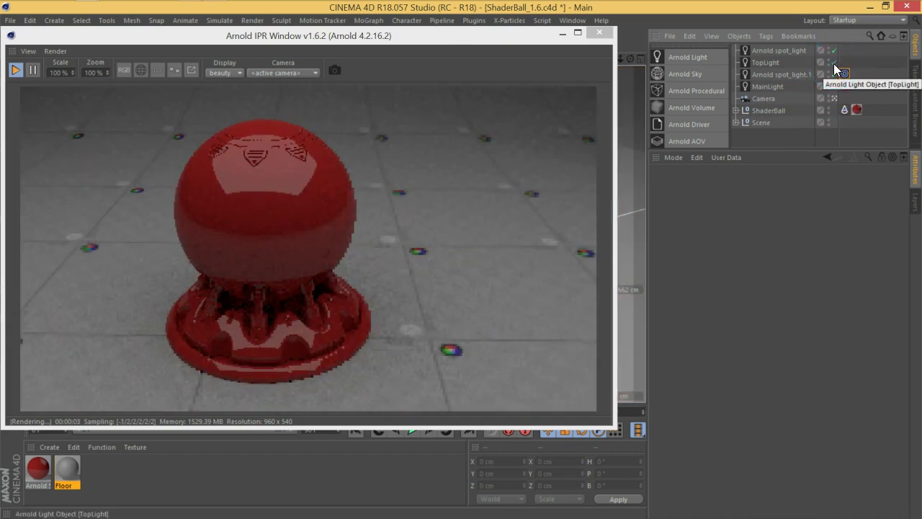
left_click(785, 51)
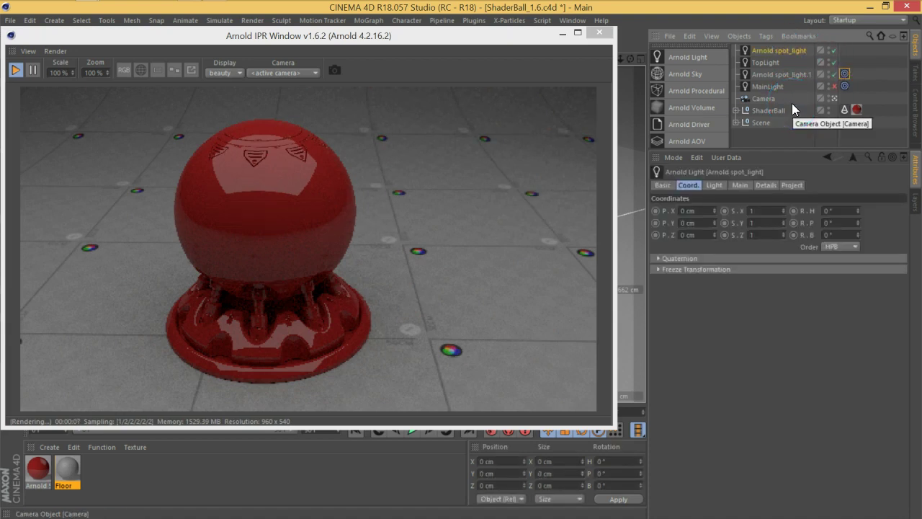
key("Delete")
left_click(834, 74)
left_click(835, 50)
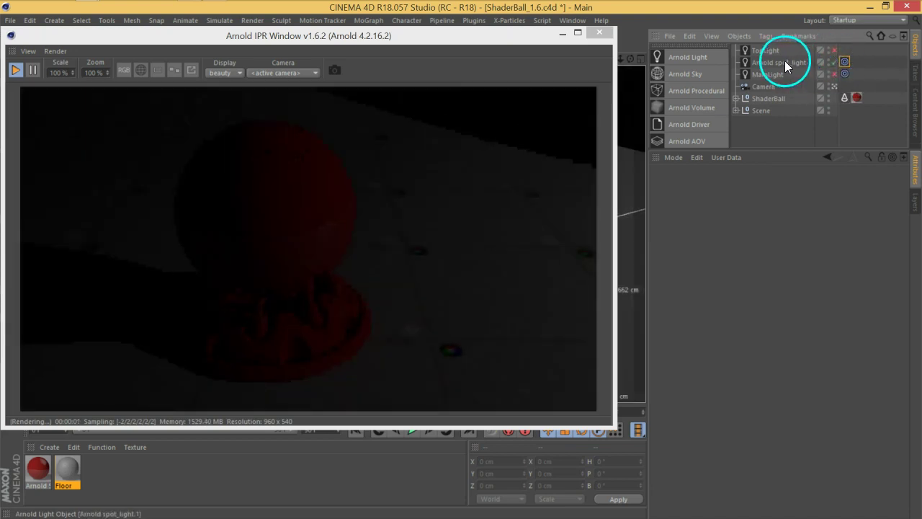
left_click(784, 61)
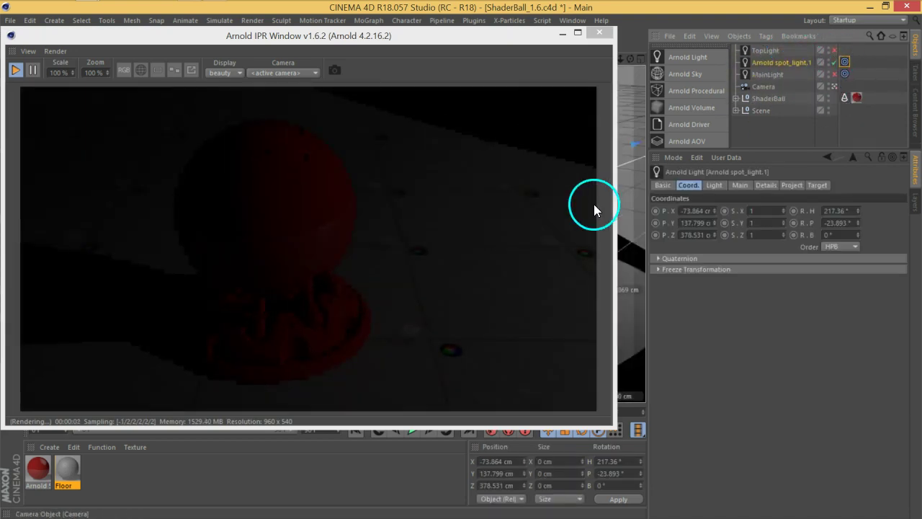
- Raise spot_light.1 to X -55.689, Y 205.409, Z 354.725 cm above the ball
left_click_drag(492, 42, 261, 86)
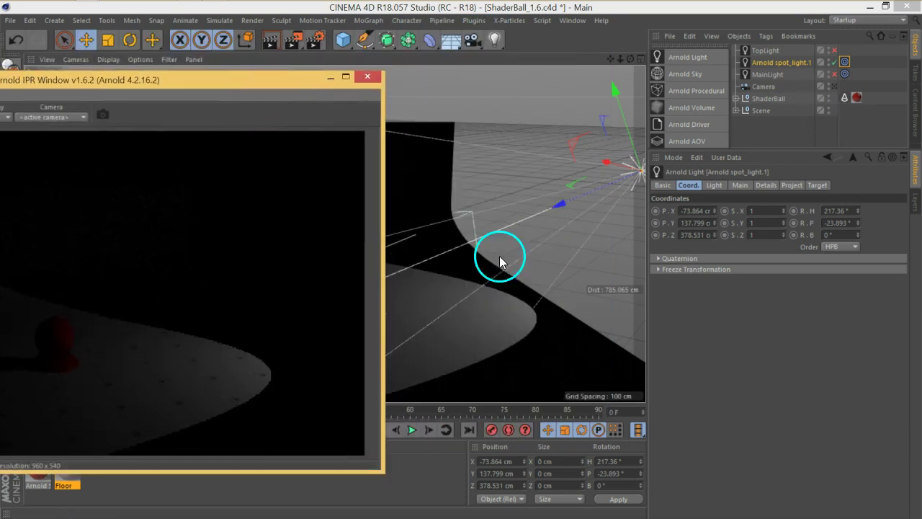
mouse_move(522, 268)
left_mouse_down("alt")
mouse_move(546, 261)
mouse_move(473, 240)
mouse_move(574, 244)
mouse_move(562, 230)
left_mouse_up("alt")
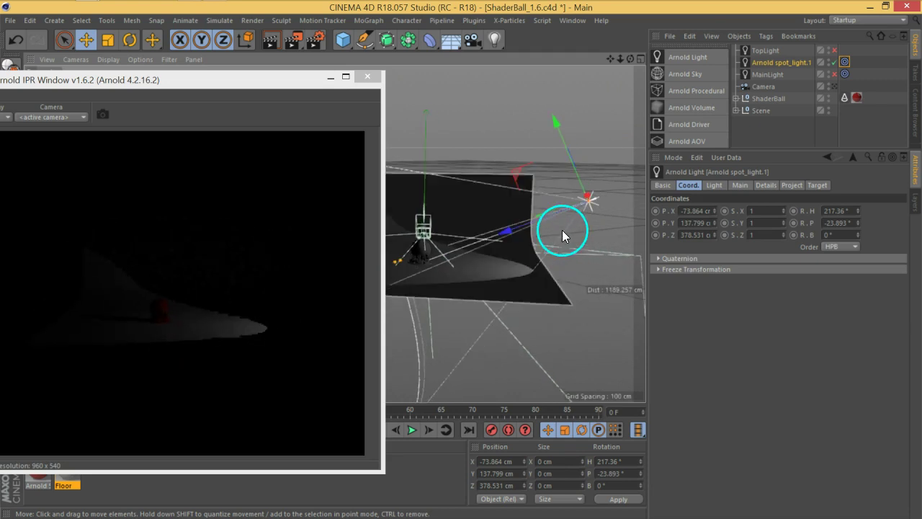
mouse_move(571, 160)
left_mouse_down()
mouse_move(552, 113)
mouse_move(569, 128)
mouse_move(573, 114)
left_mouse_up()
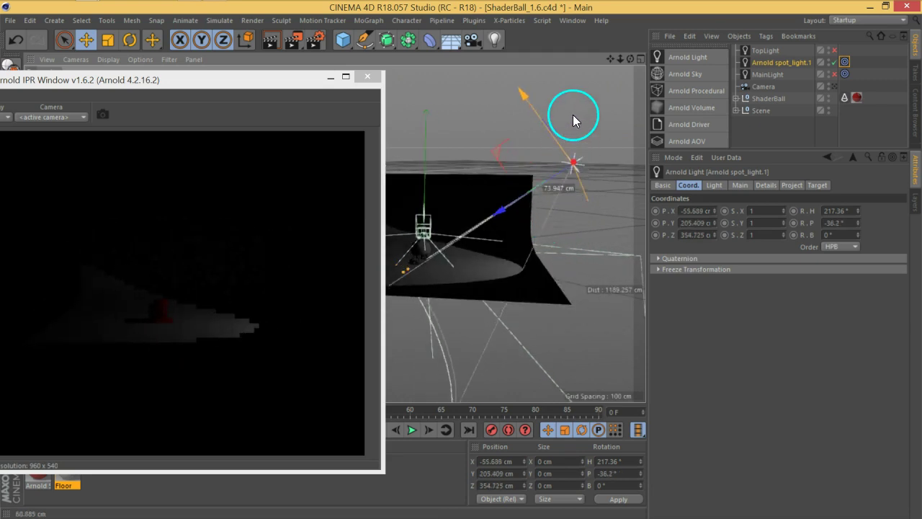
mouse_move(471, 273)
left_mouse_down("alt")
mouse_move(447, 283)
mouse_move(516, 258)
mouse_move(462, 288)
mouse_move(448, 270)
mouse_move(508, 237)
mouse_move(493, 244)
left_mouse_up("alt")
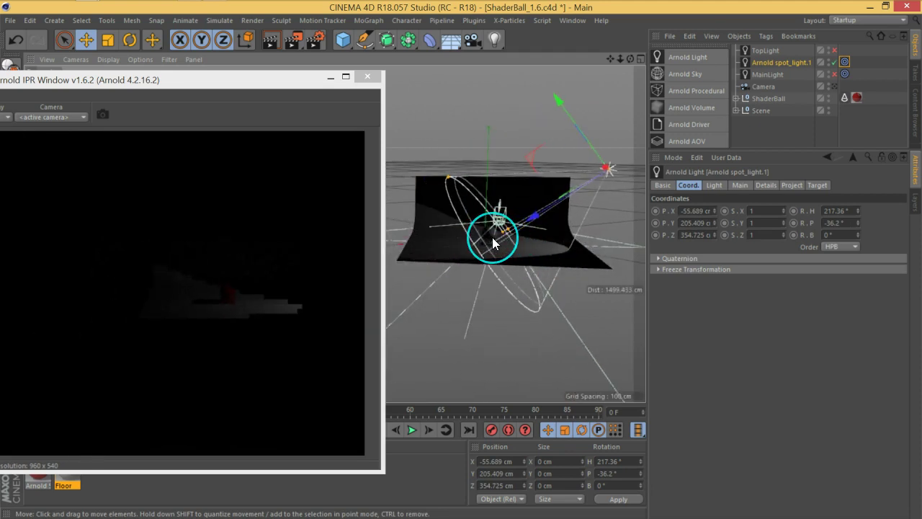
mouse_move(554, 270)
left_mouse_down("alt")
mouse_move(588, 283)
mouse_move(579, 273)
left_mouse_up("alt")
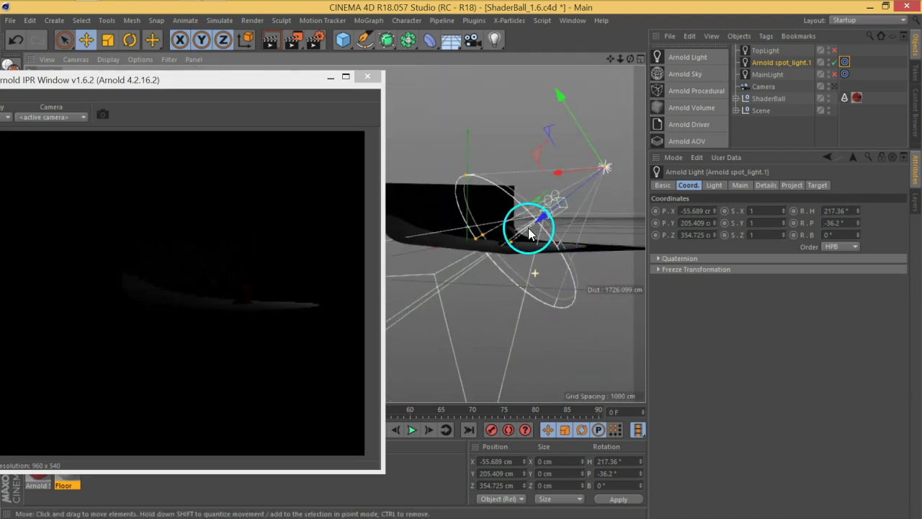
- Orbit and zoom around the shader ball, then move the live render down
scroll(528, 227, "up", 2)
scroll(541, 230, "up", 3)
scroll(510, 224, "up", 3)
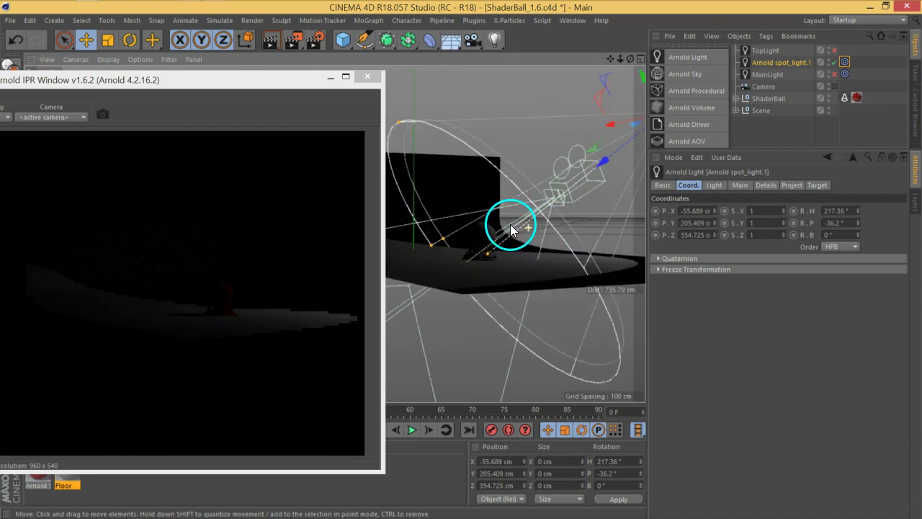
scroll(510, 224, "up", 1)
scroll(510, 224, "up", 2)
scroll(514, 247, "up", 2)
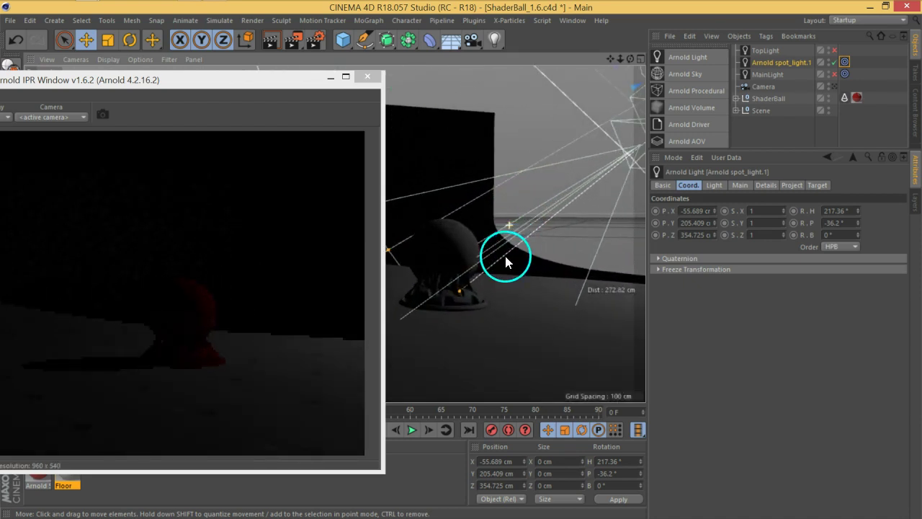
scroll(478, 272, "down", 3)
scroll(485, 293, "down", 2)
mouse_move(484, 293)
left_mouse_down("alt")
mouse_move(575, 183)
mouse_move(537, 226)
mouse_move(565, 225)
mouse_move(542, 218)
left_mouse_up("alt")
scroll(542, 218, "up", 2)
scroll(541, 220, "up", 1)
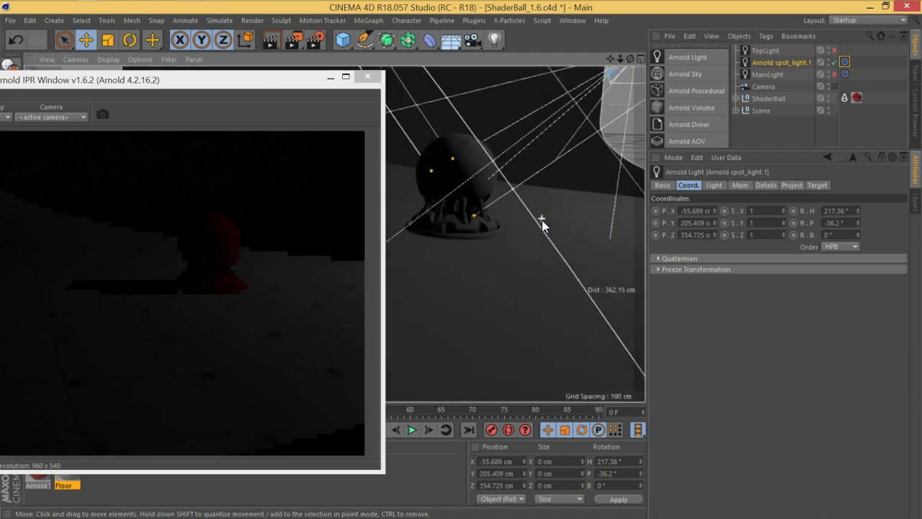
scroll(542, 220, "up", 1)
scroll(540, 223, "up", 1)
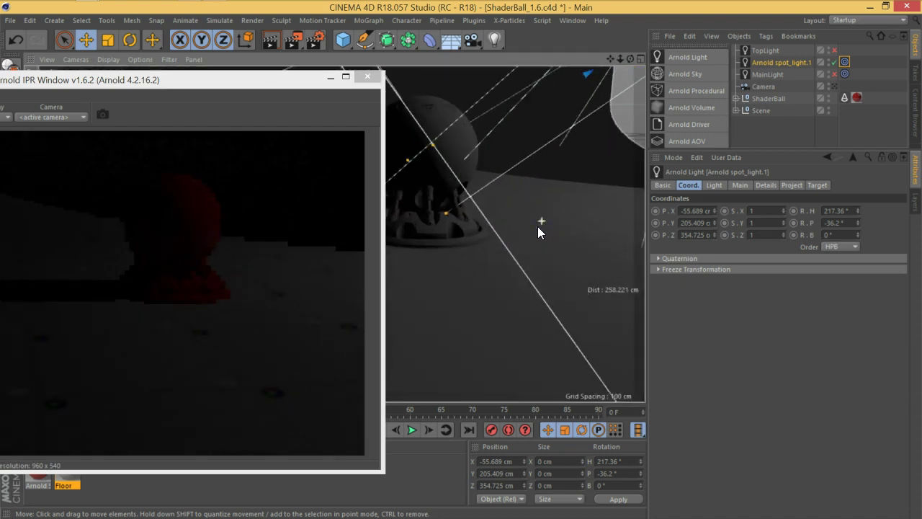
left_click_drag(538, 226, 569, 226, "alt")
mouse_move(298, 100)
left_mouse_down()
mouse_move(309, 127)
mouse_move(296, 372)
left_mouse_up()
left_click_drag(356, 234, 380, 243, "alt")
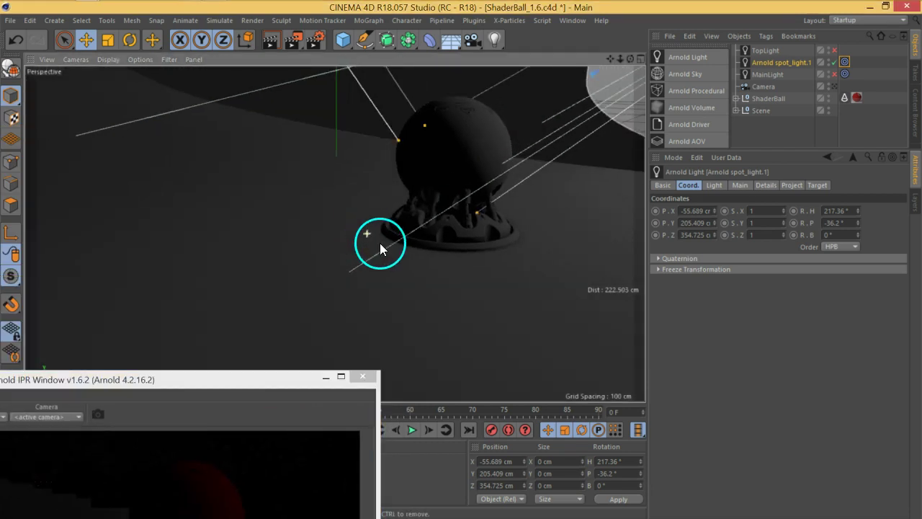
left_click_drag(542, 219, 582, 225, "alt")
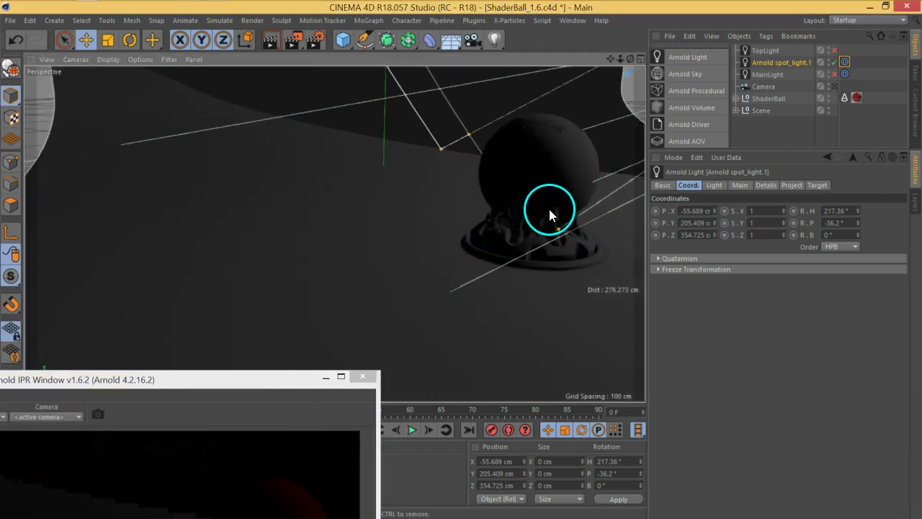
right_click_drag(549, 209, 559, 226, "alt")
mouse_move(485, 261)
left_mouse_down("alt")
mouse_move(447, 273)
mouse_move(456, 273)
left_mouse_up("alt")
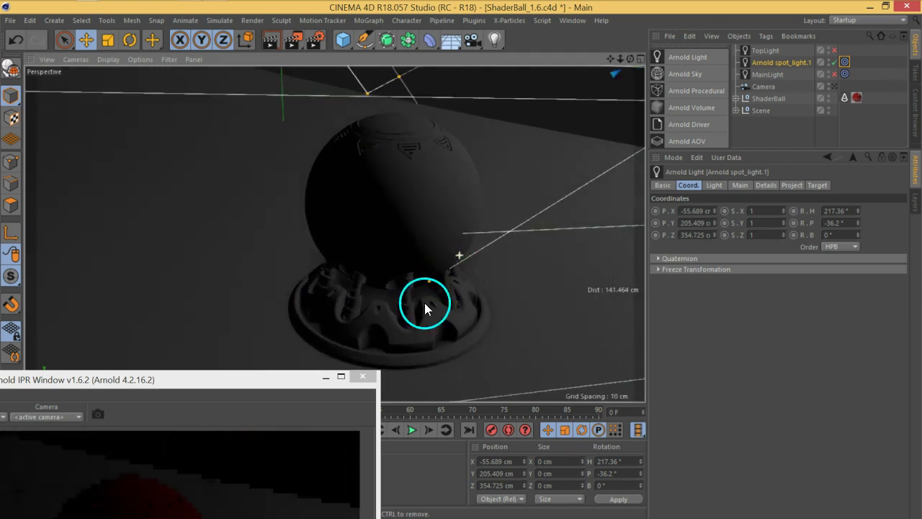
mouse_move(243, 381)
left_mouse_down()
mouse_move(479, 129)
mouse_move(441, 62)
mouse_move(279, 62)
left_mouse_up()
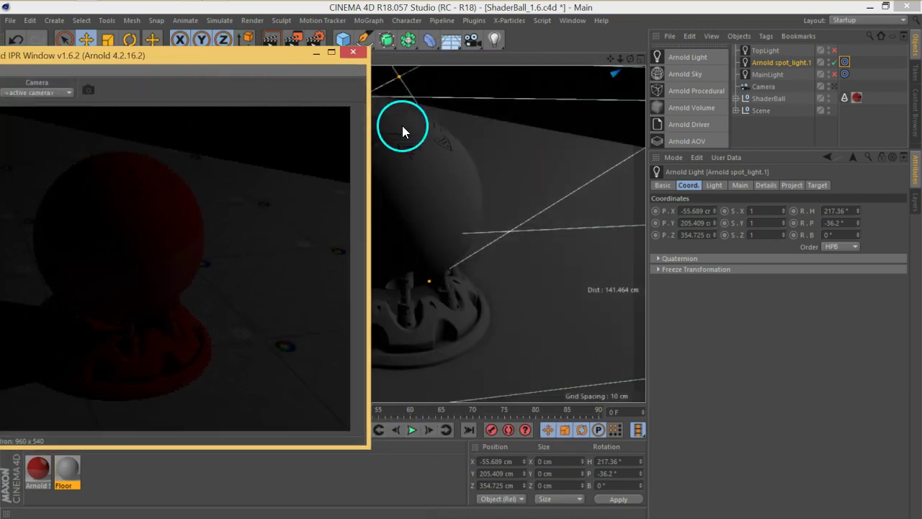
left_click_drag(286, 56, 413, 362)
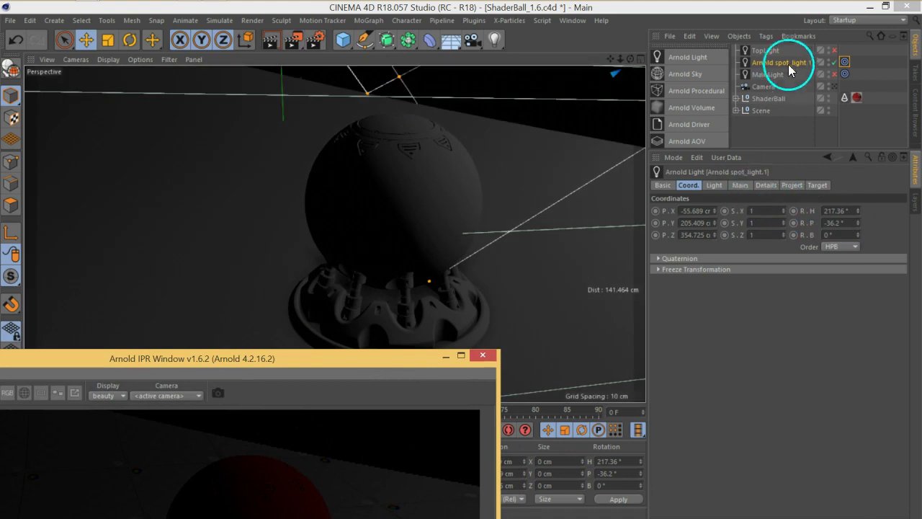
- Set the spot light's cone angle to 59.28 and penumbra to 29.86
left_click(716, 185)
left_click(738, 185)
left_click(762, 308)
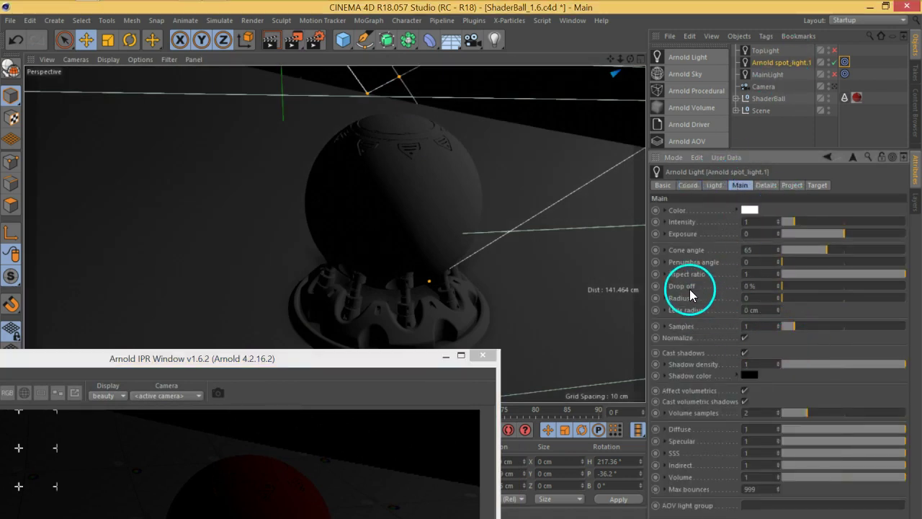
left_click(696, 254)
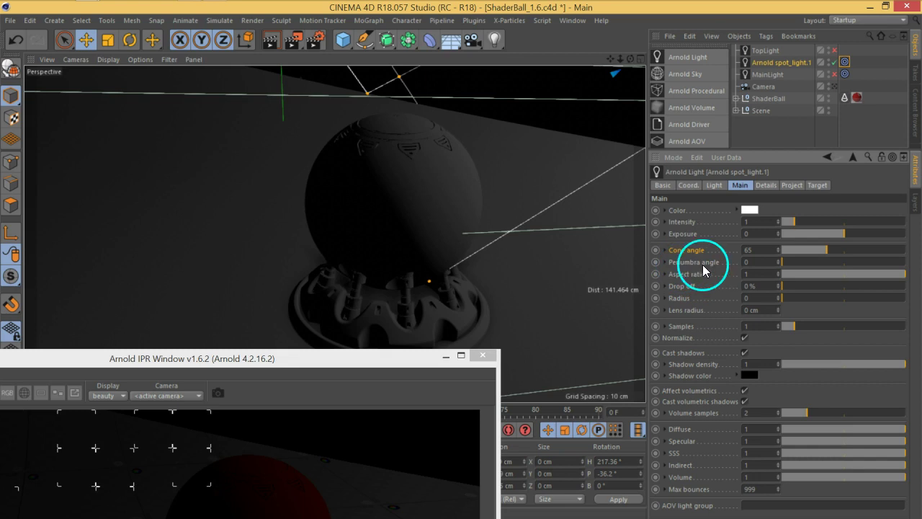
mouse_move(827, 249)
left_mouse_down()
mouse_move(804, 250)
mouse_move(864, 249)
mouse_move(800, 252)
mouse_move(789, 262)
mouse_move(796, 260)
left_mouse_up()
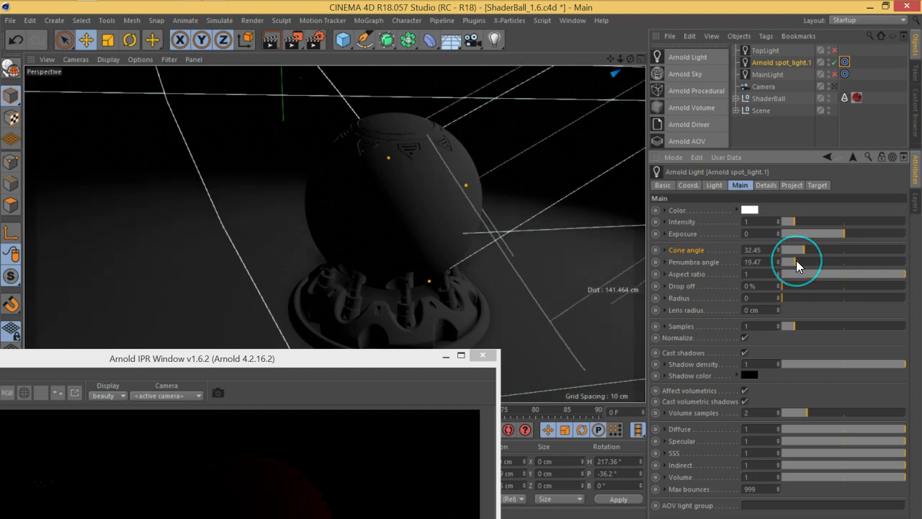
left_click(704, 267)
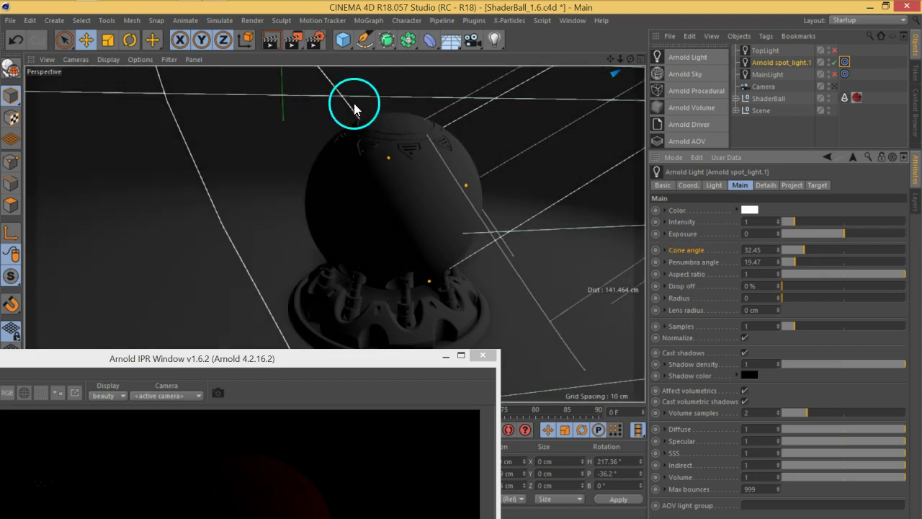
mouse_move(805, 248)
left_mouse_down()
mouse_move(828, 247)
mouse_move(804, 260)
mouse_move(812, 259)
left_mouse_up()
left_click_drag(433, 358, 508, 37)
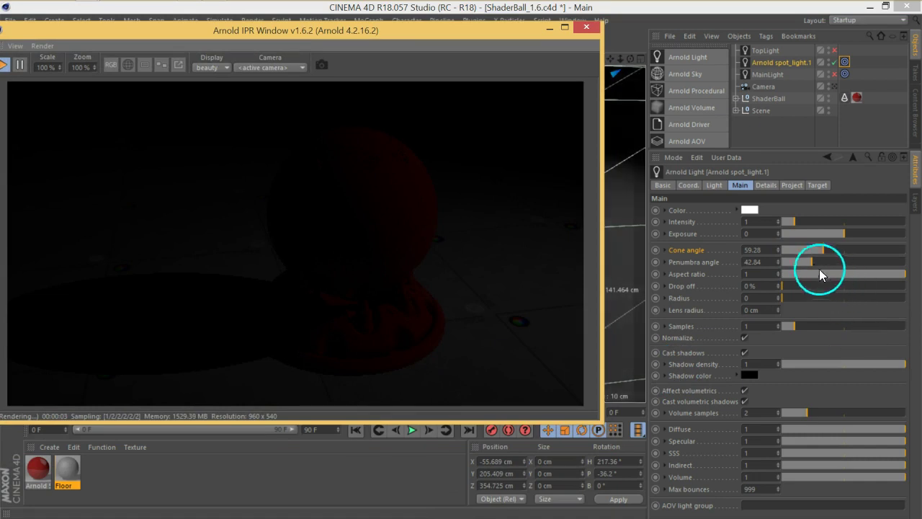
mouse_move(812, 262)
left_mouse_down()
mouse_move(821, 264)
mouse_move(803, 262)
left_mouse_up()
left_click(402, 259)
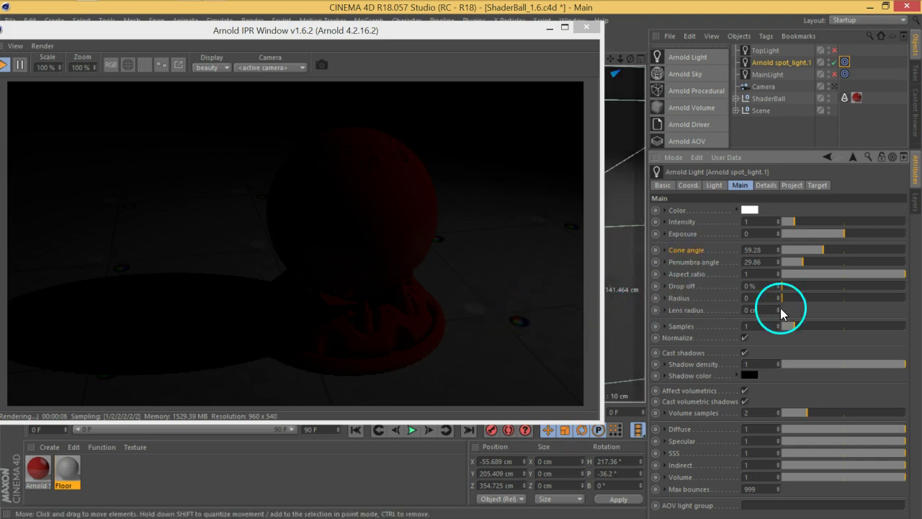
- Test a lower aspect ratio, restore it to 1, and set drop off to 21%
left_click_drag(885, 274, 808, 275)
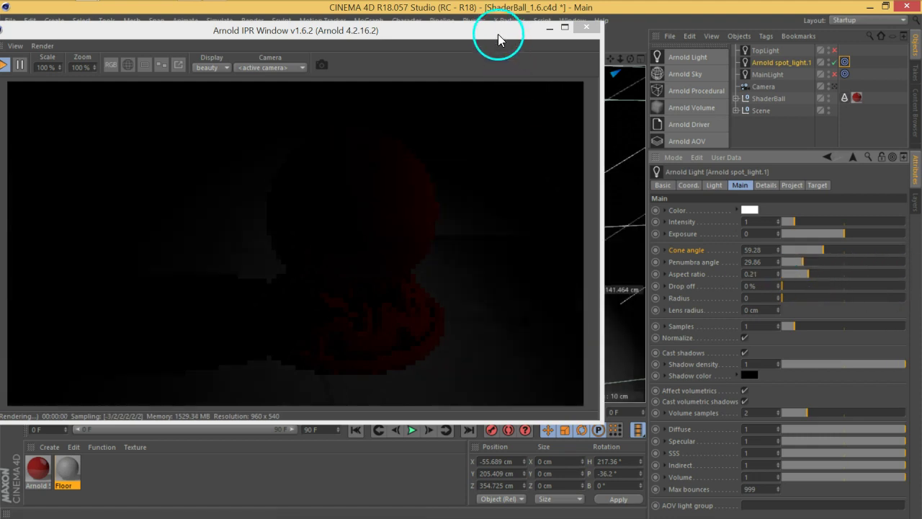
mouse_move(212, 292)
left_mouse_down()
mouse_move(191, 346)
mouse_move(184, 413)
mouse_move(420, 57)
left_mouse_up()
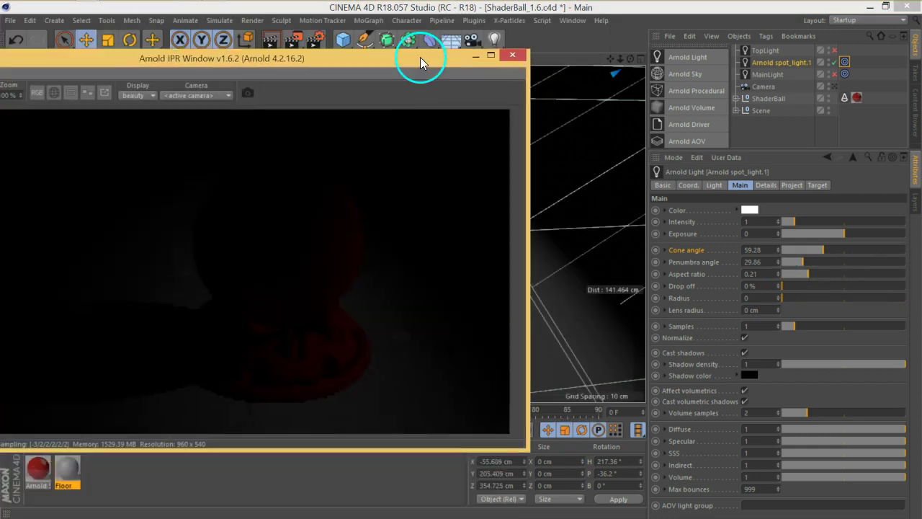
left_click_drag(809, 273, 906, 270)
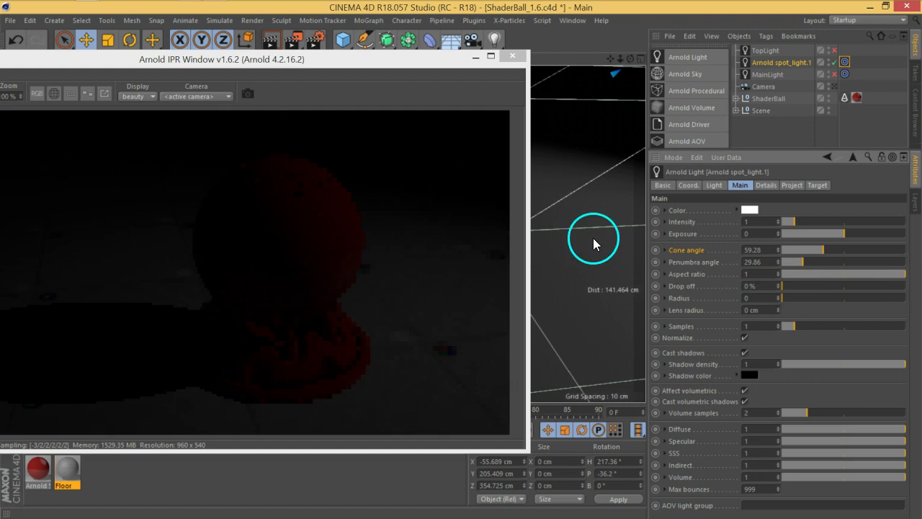
left_click_drag(407, 69, 470, 44)
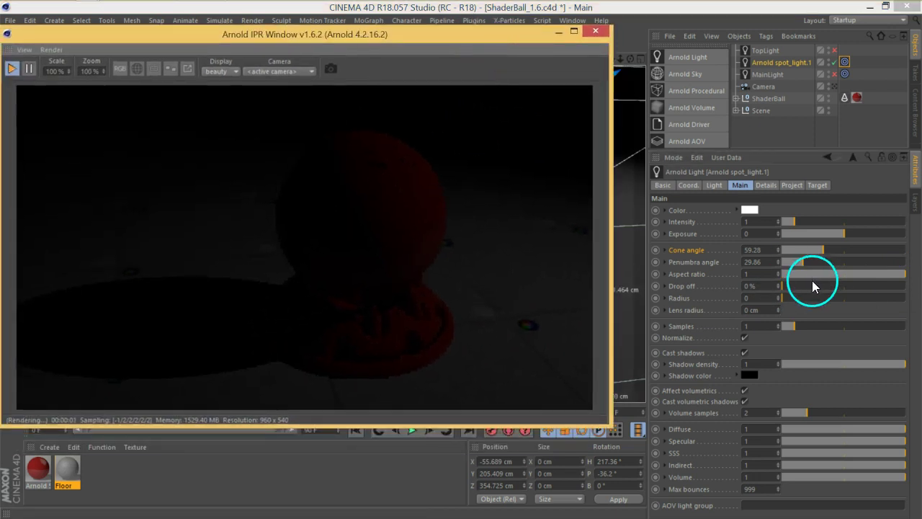
left_click_drag(793, 290, 809, 287)
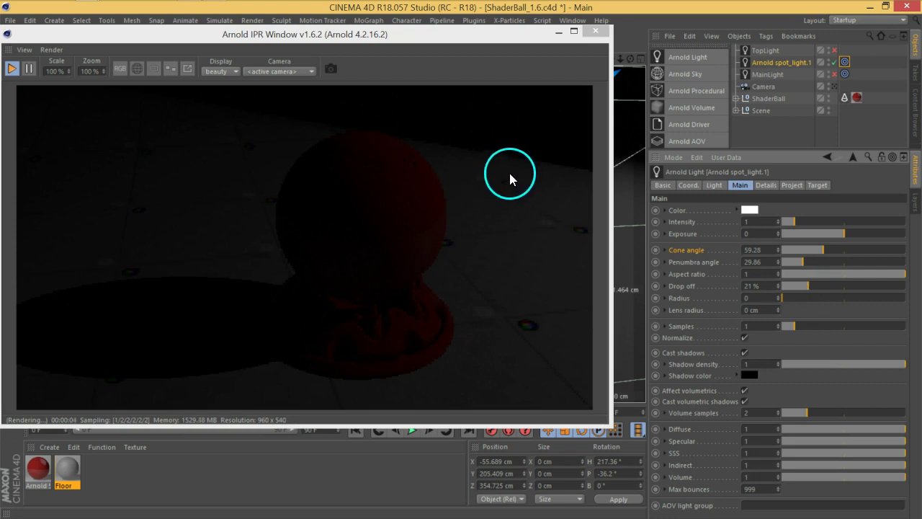
- Try radius values between 0.7 and 3.1, reset radius to 0, and set samples to 3
left_click_drag(783, 299, 802, 299)
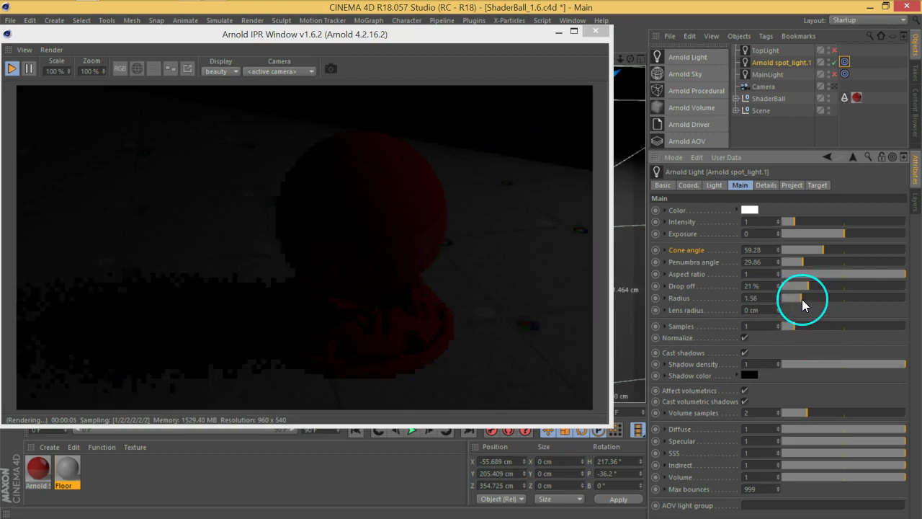
left_click(812, 299)
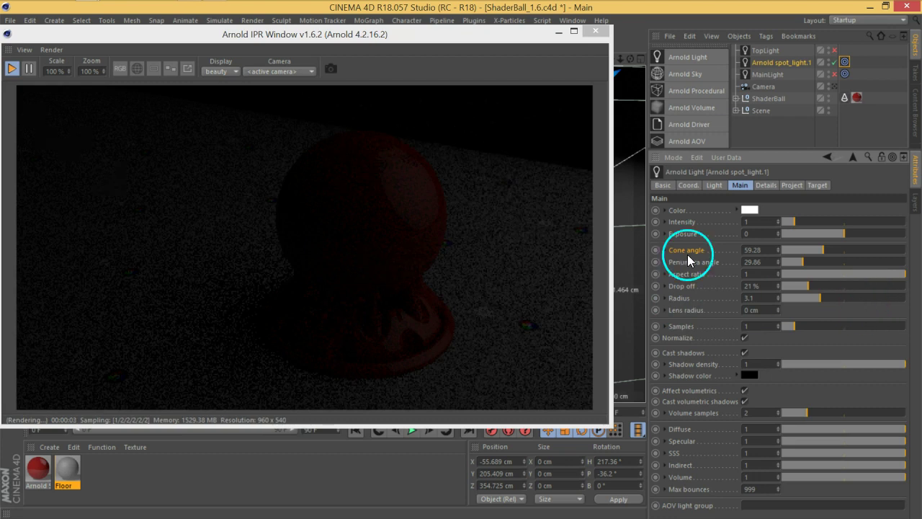
left_click(792, 298)
left_click_drag(792, 299, 791, 299)
left_click(420, 190)
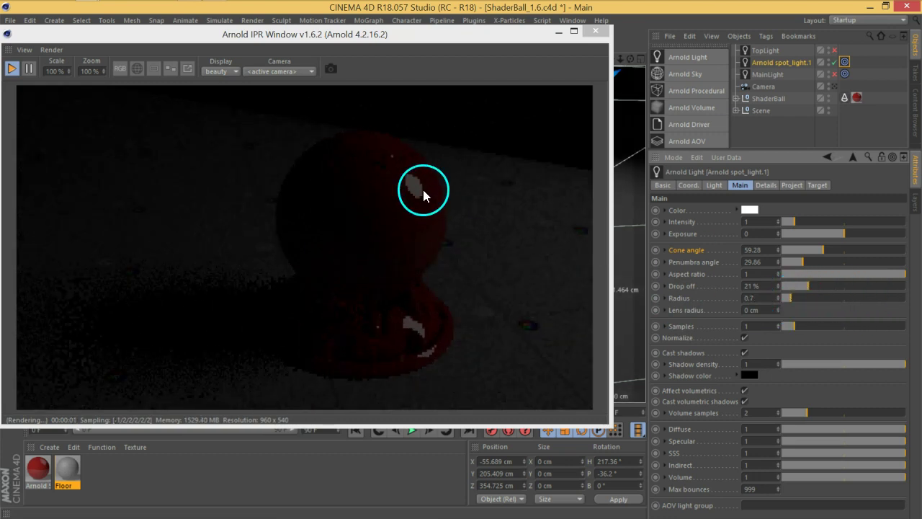
left_click_drag(770, 299, 425, 185)
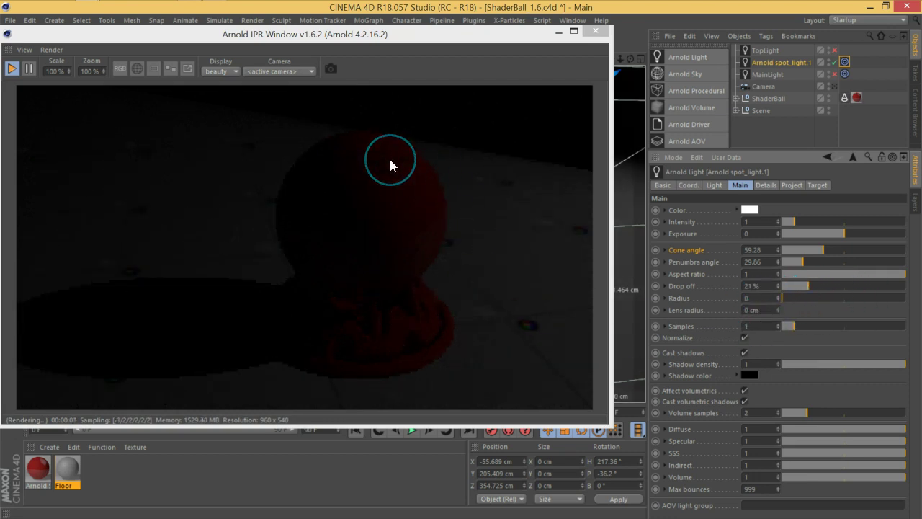
left_click(420, 181)
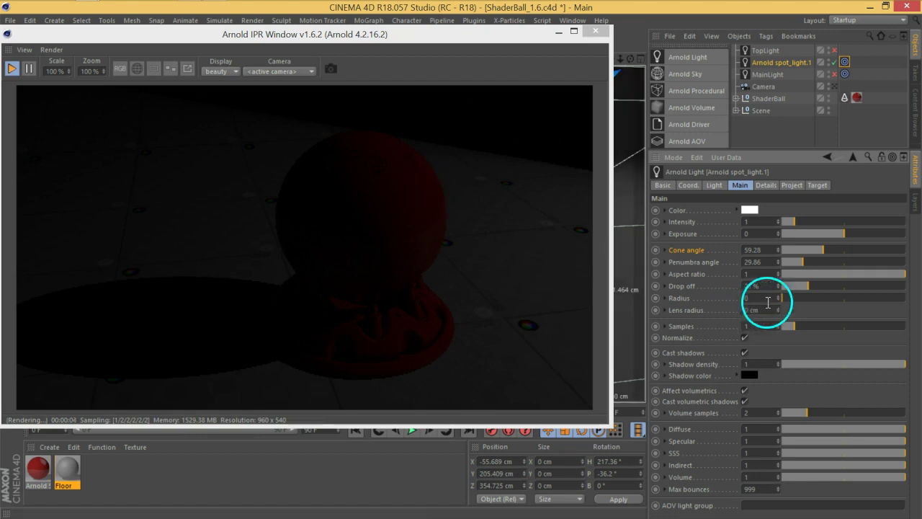
double_click(766, 325)
type("3")
key("Return")
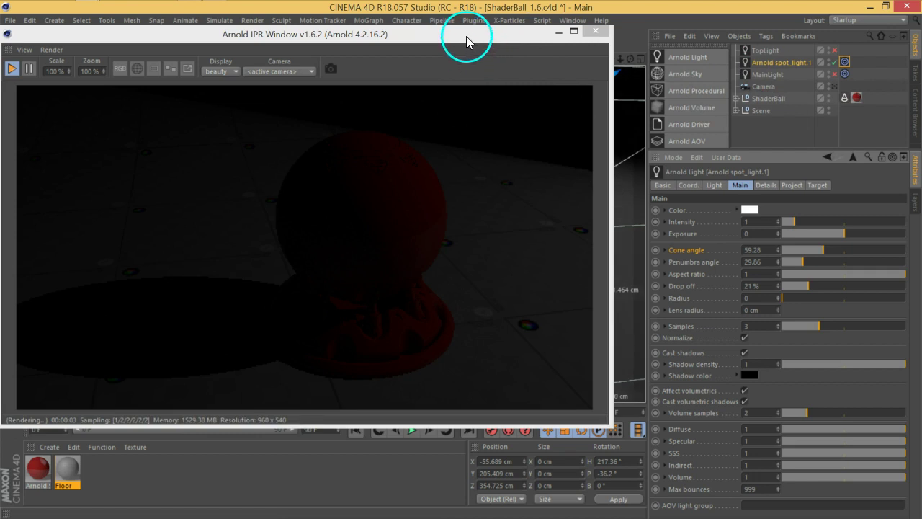
- Turn TopLight back on and lower its intensity to 0.55 and exposure to 0.17
left_click_drag(468, 34, 497, 33)
left_click(834, 52)
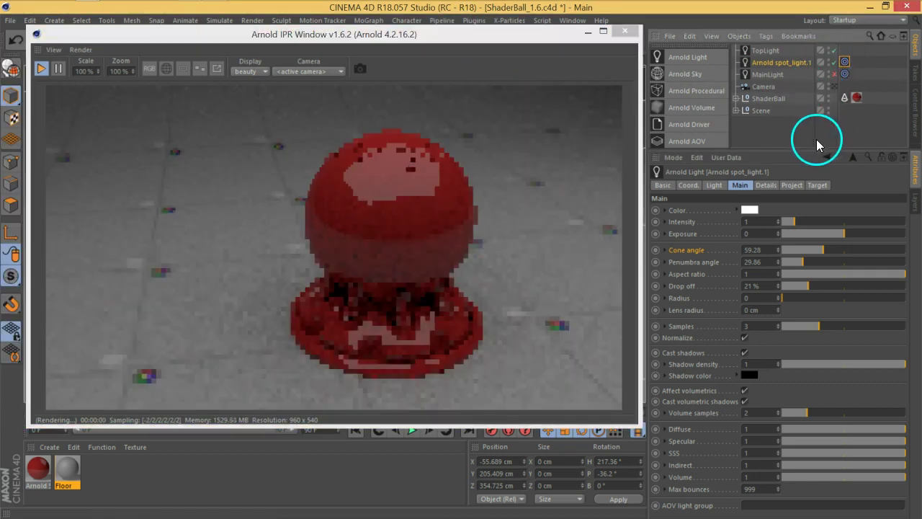
left_click(768, 51)
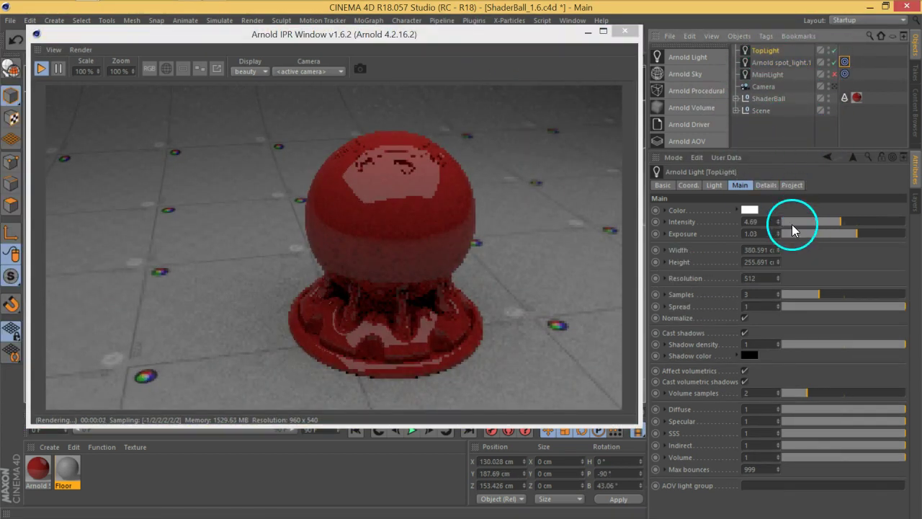
left_click_drag(847, 233, 848, 240)
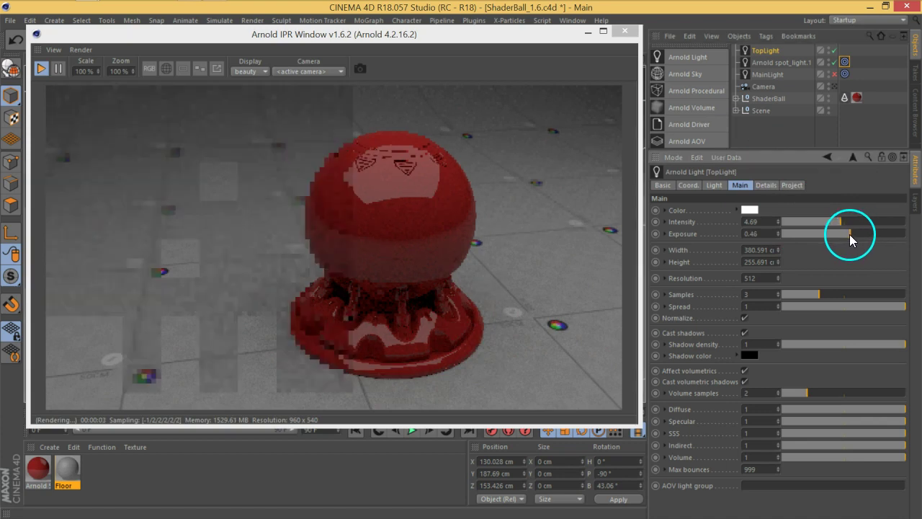
left_click_drag(834, 220, 790, 226)
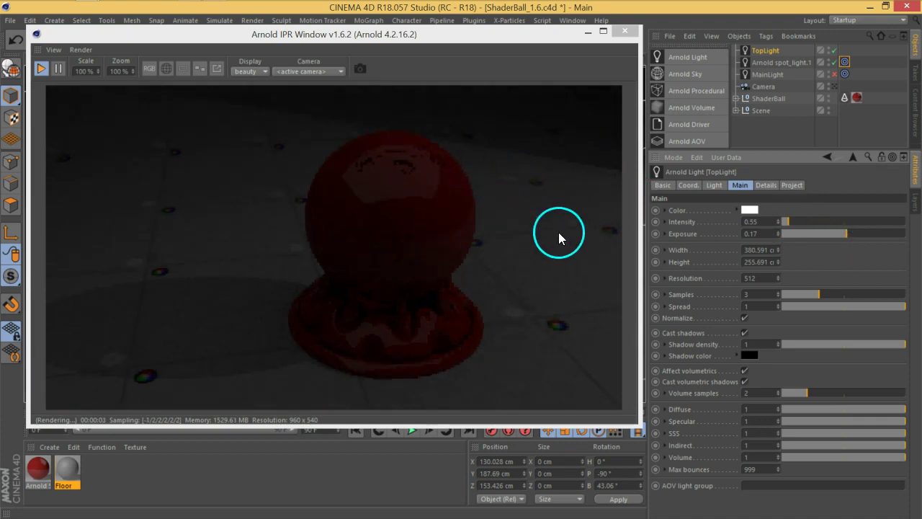
- Give Arnold spot_light.1 intensity 5, exposure 2.52 and 0% drop off
left_click(768, 74)
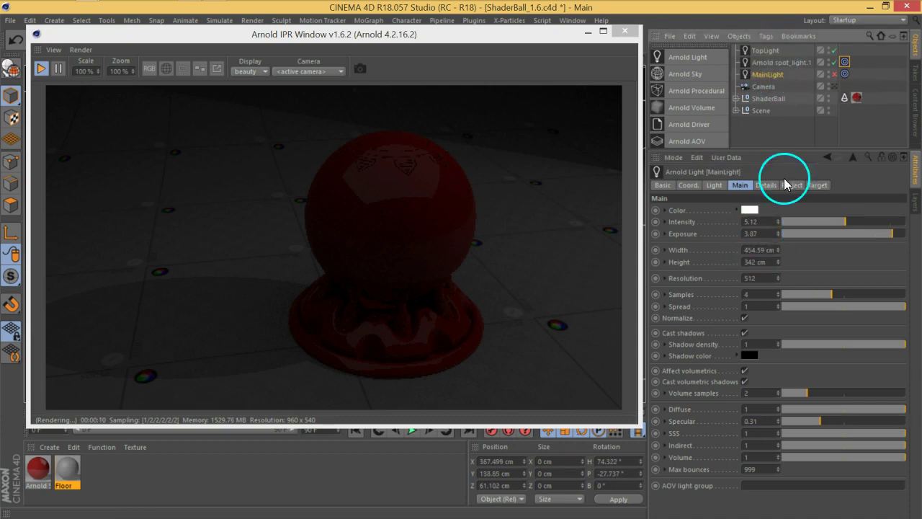
left_click(778, 62)
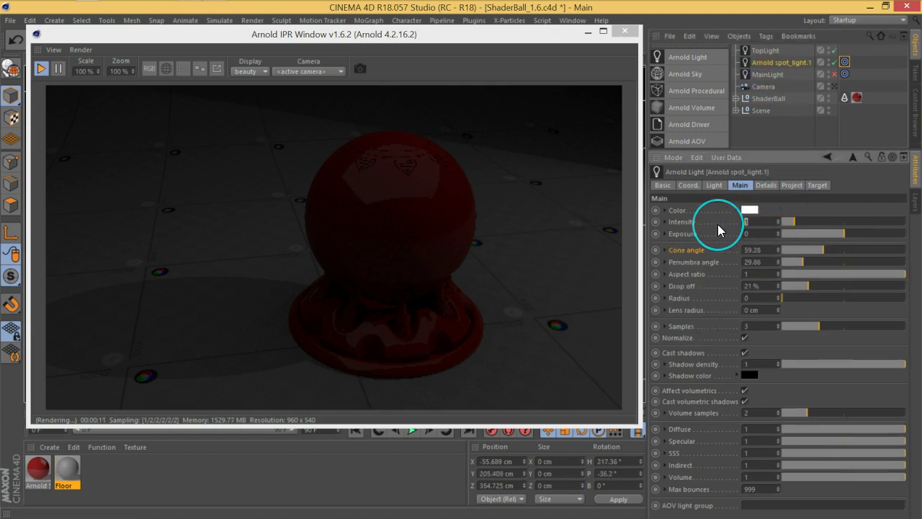
type("5")
key("Return")
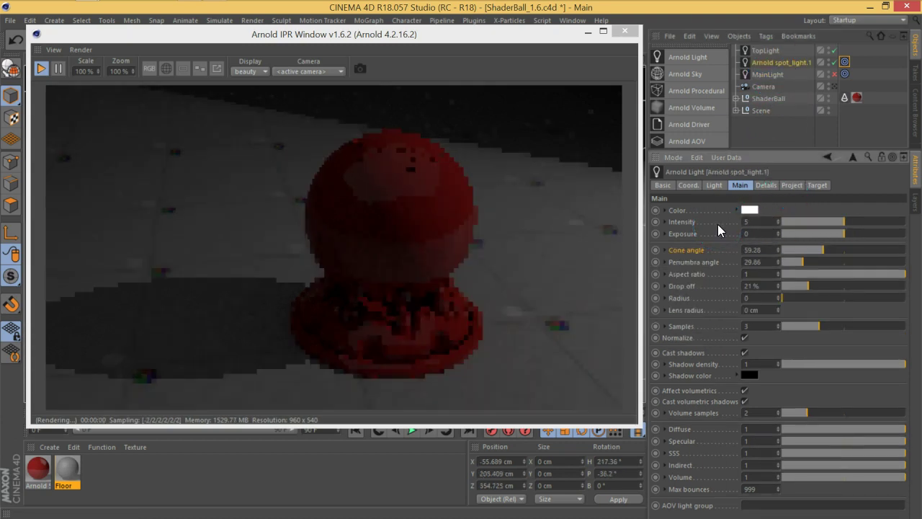
type("4")
key("Return")
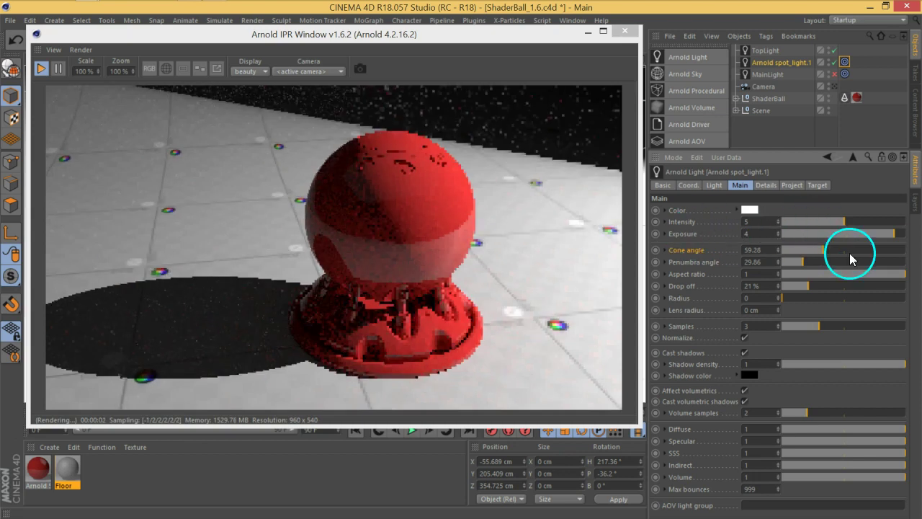
left_click_drag(893, 236, 878, 237)
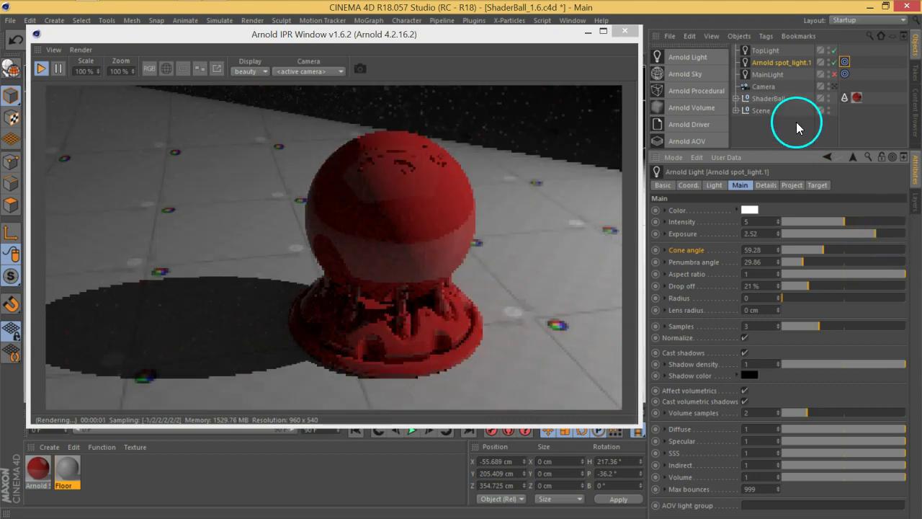
left_click_drag(806, 290, 791, 286)
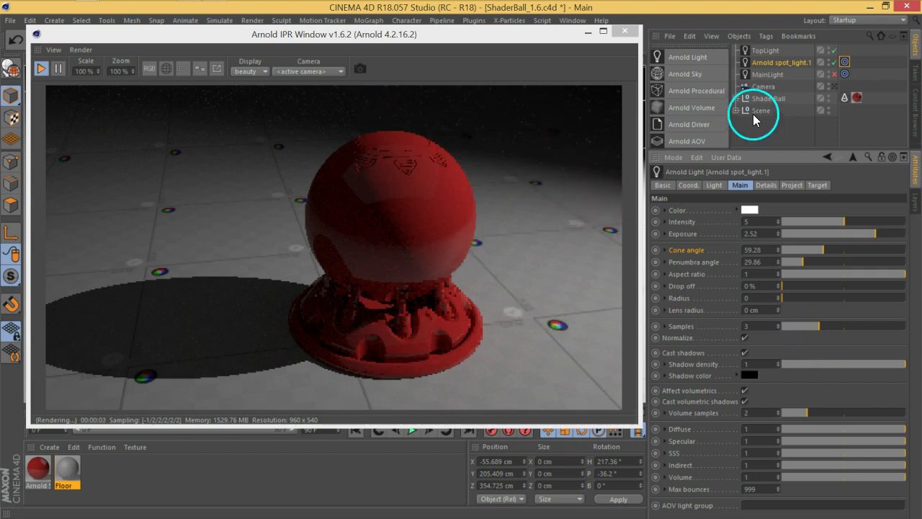
- Set the MainLight's intensity to 2.76 and exposure to 1.08
left_click(770, 75)
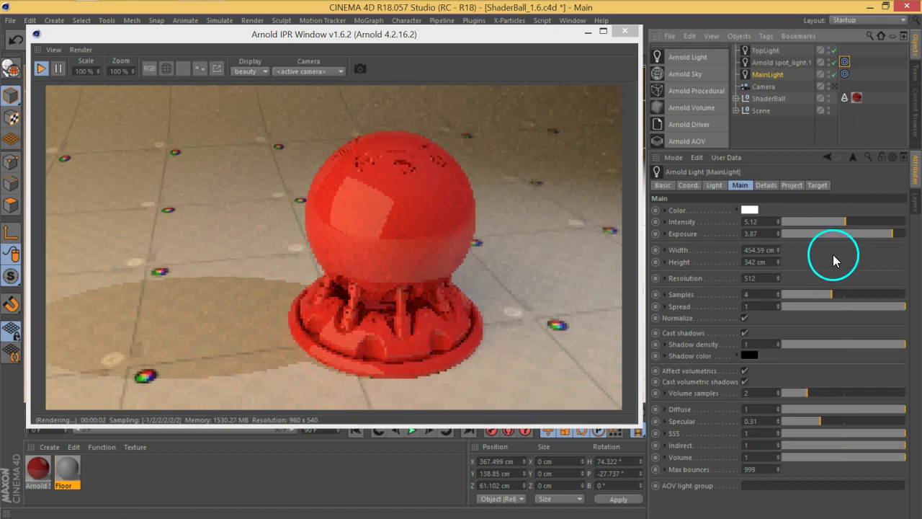
left_click_drag(846, 229, 818, 230)
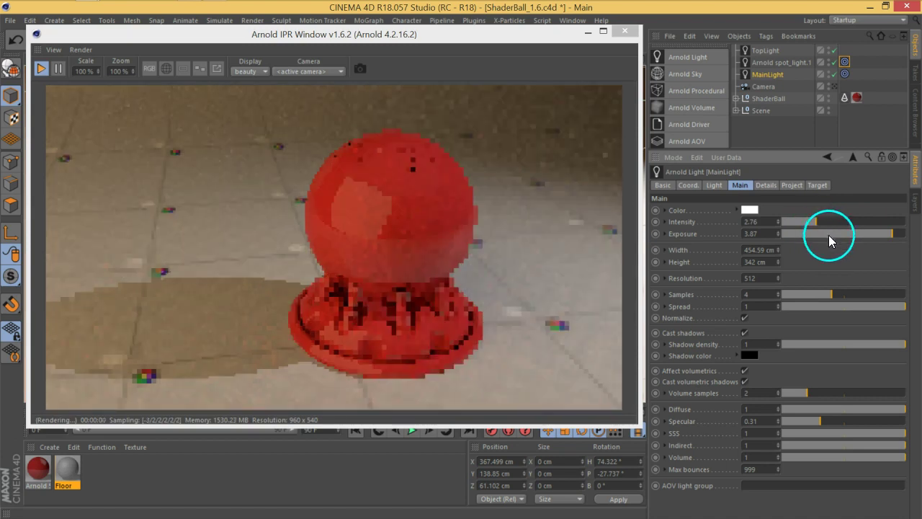
left_click_drag(888, 236, 851, 238)
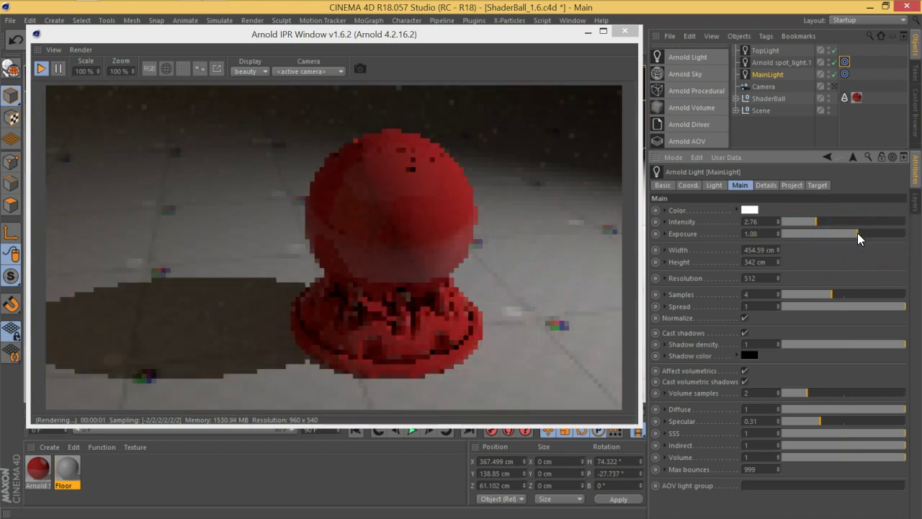
left_click(833, 237)
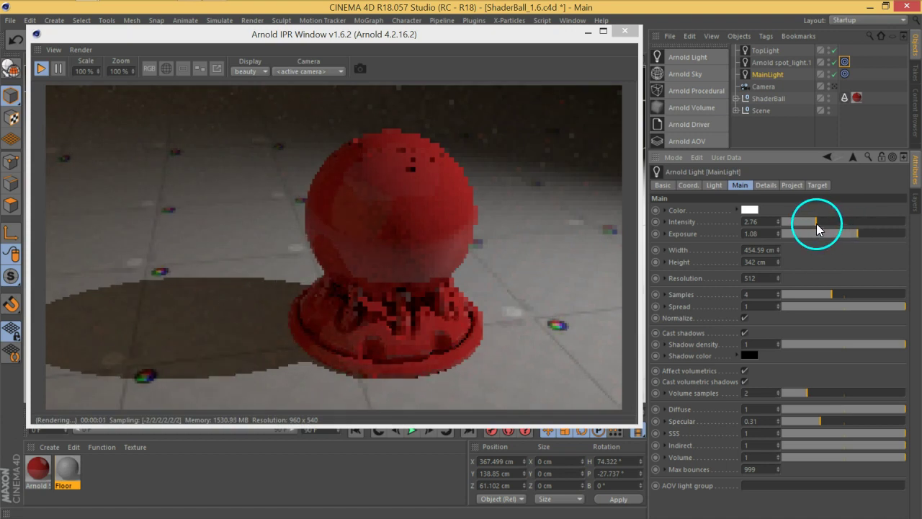
- Give Arnold spot_light.1 a warm 3224 K colour temperature
left_click(783, 63)
left_click(766, 185)
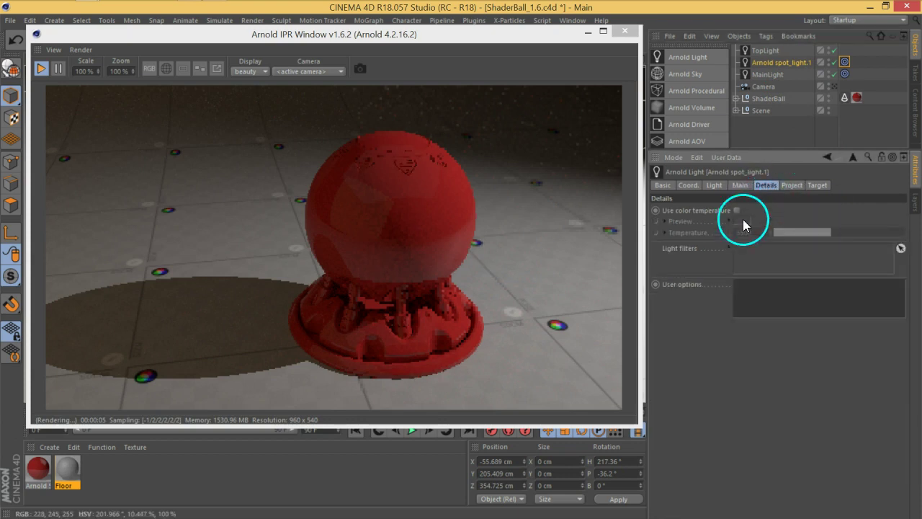
mouse_move(799, 233)
left_mouse_down()
mouse_move(785, 232)
mouse_move(802, 233)
left_mouse_up()
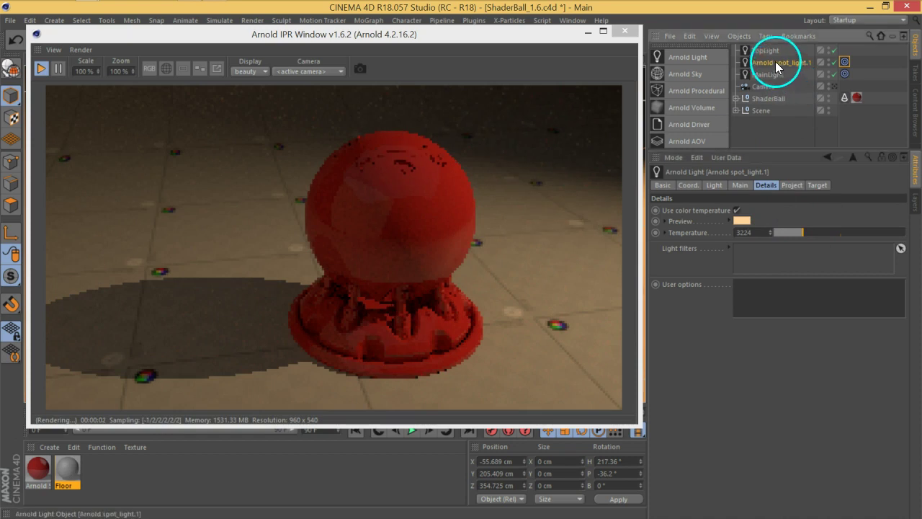
- Raise the spot light's intensity to 6.37 and exposure to 2.76
left_click(739, 185)
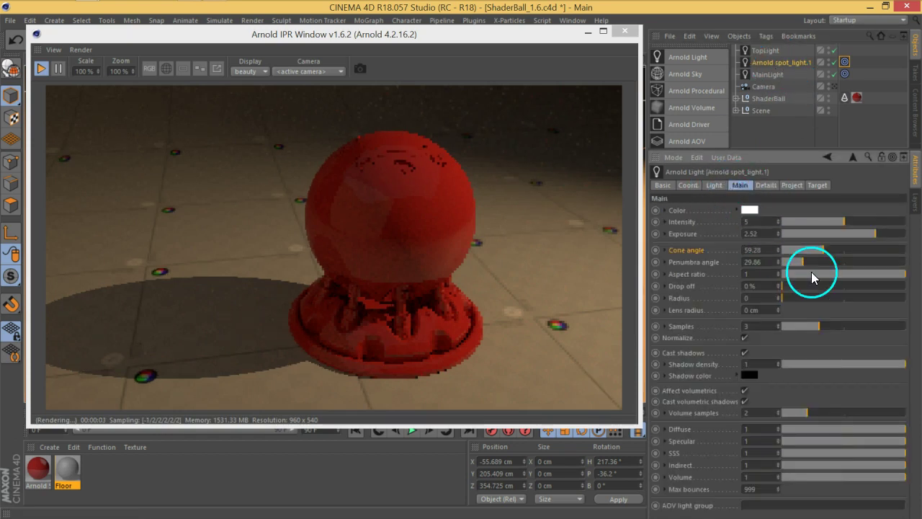
left_click_drag(844, 222, 861, 226)
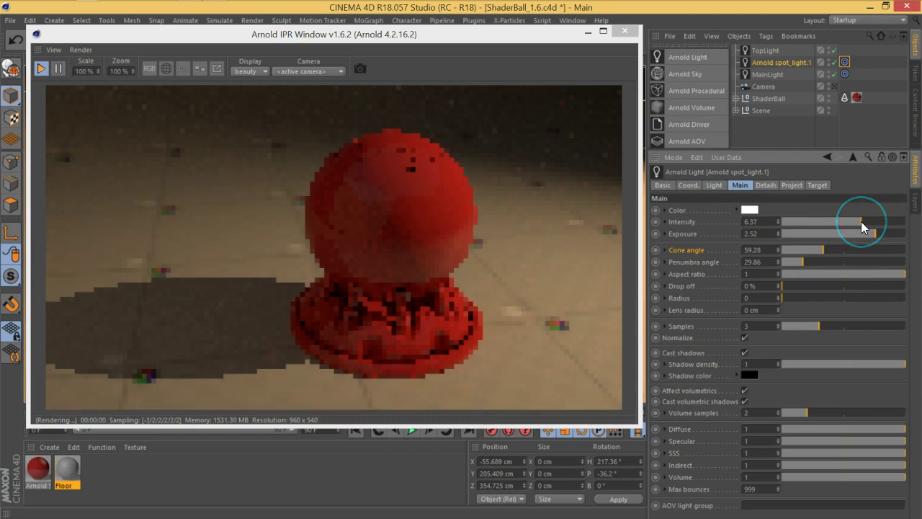
left_click(862, 242)
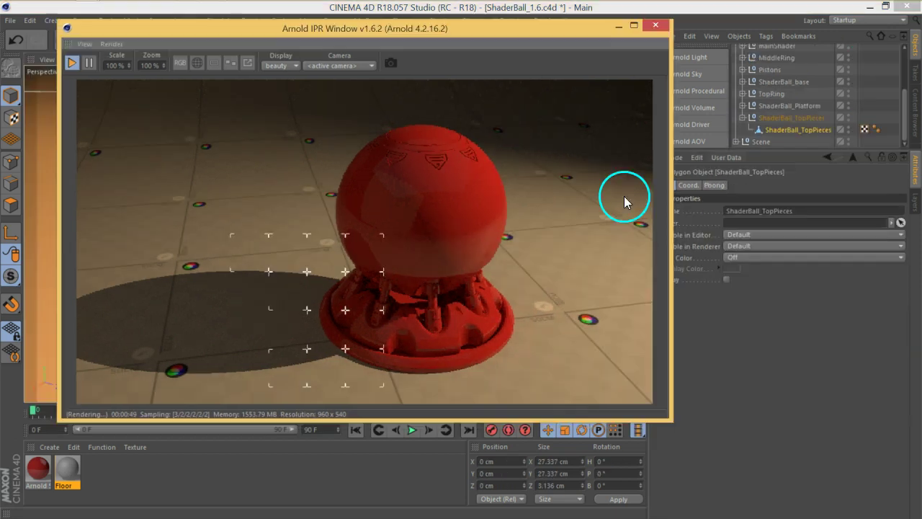
- Move the Arnold IPR window further left as the warm render refines
left_click(385, 255)
left_click(439, 184)
left_click(501, 289)
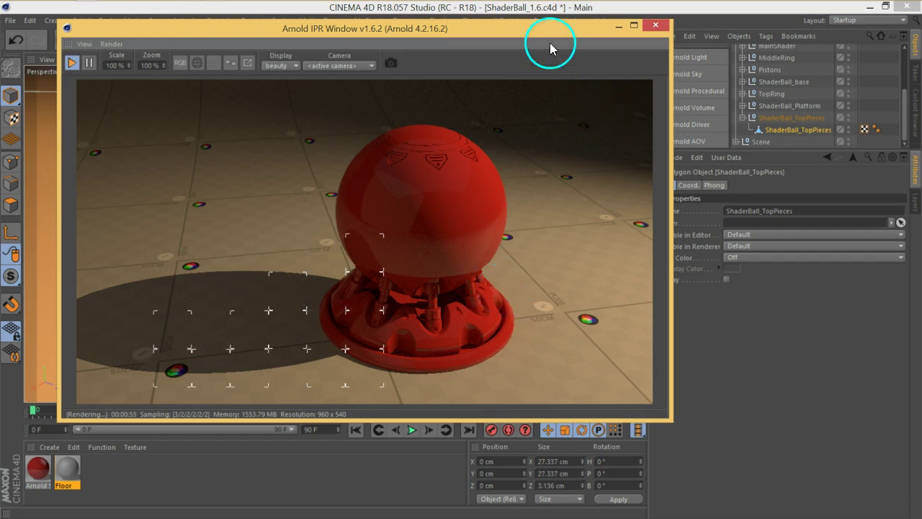
left_click_drag(533, 31, 487, 28)
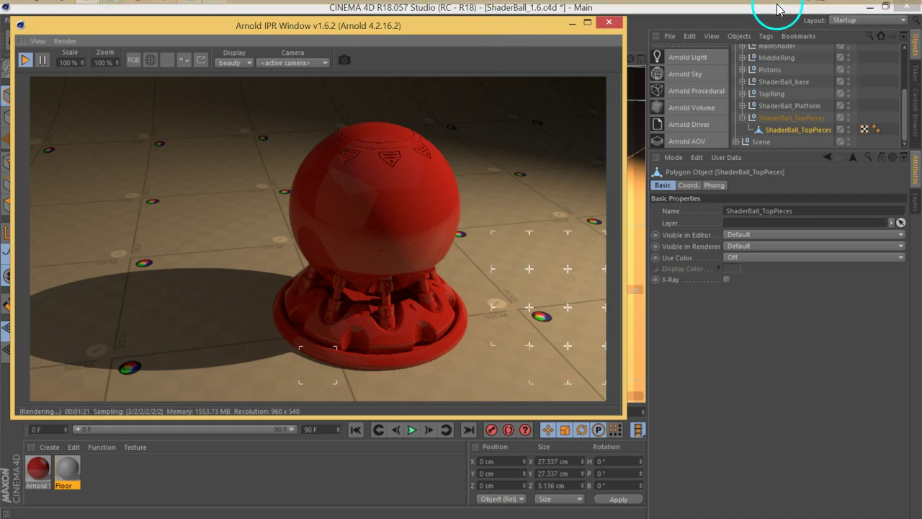
- Create an Arnold mesh_light from the Arnold Light type popup
left_click(677, 64)
left_click_drag(677, 63, 792, 97)
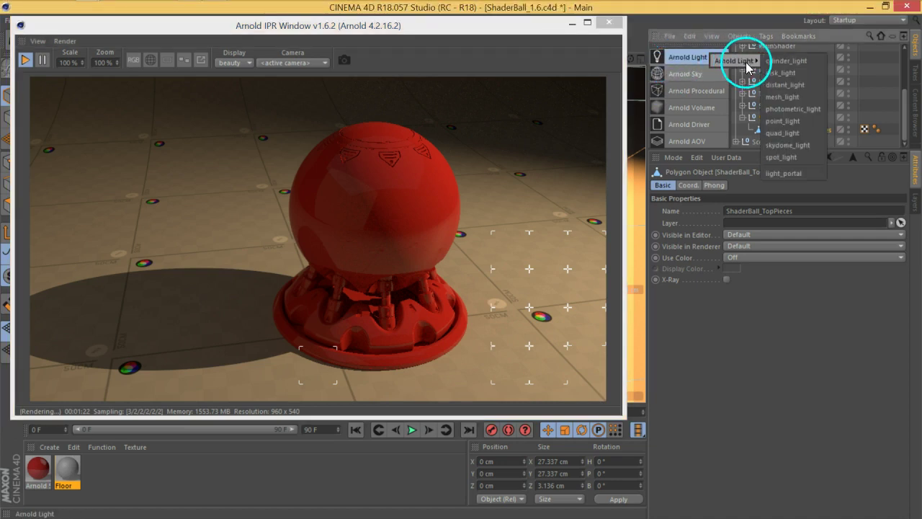
left_click(792, 96)
scroll(819, 97, "up", 3)
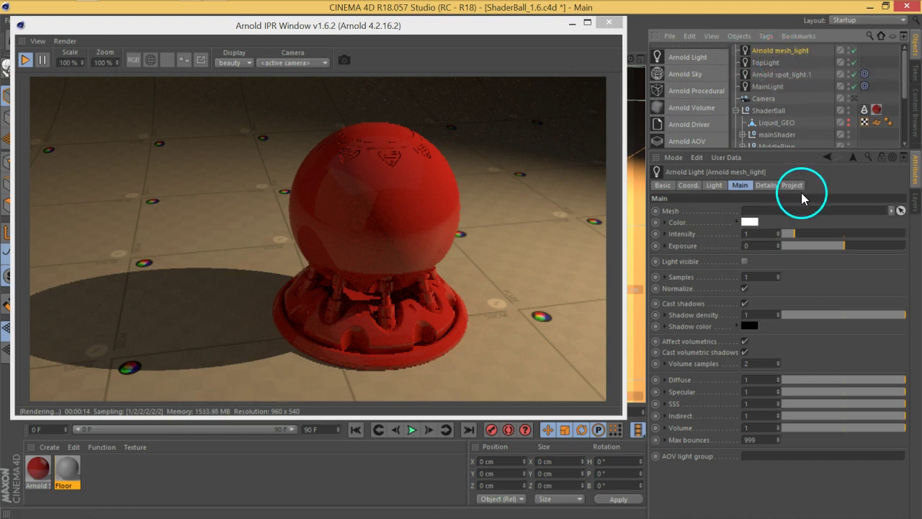
- Put ShaderBall_TopPieces into the mesh light's Mesh field
scroll(815, 117, "down", 3)
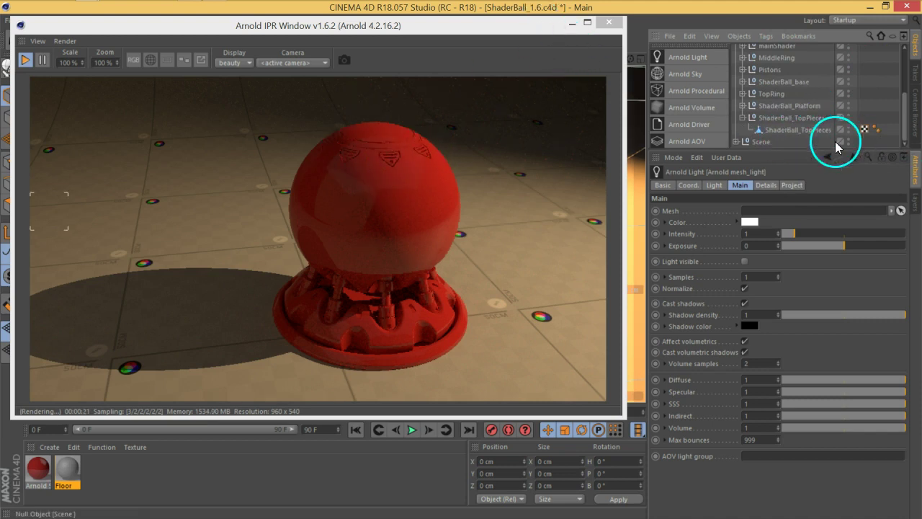
mouse_move(796, 130)
left_mouse_down()
mouse_move(811, 157)
mouse_move(792, 211)
left_mouse_up()
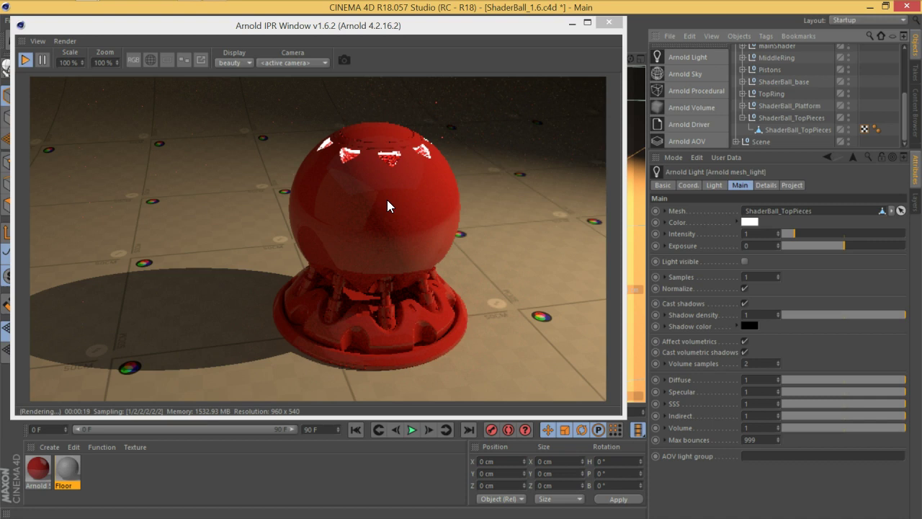
- Enable IPR region render and frame the region over the sphere's top
left_click(167, 60)
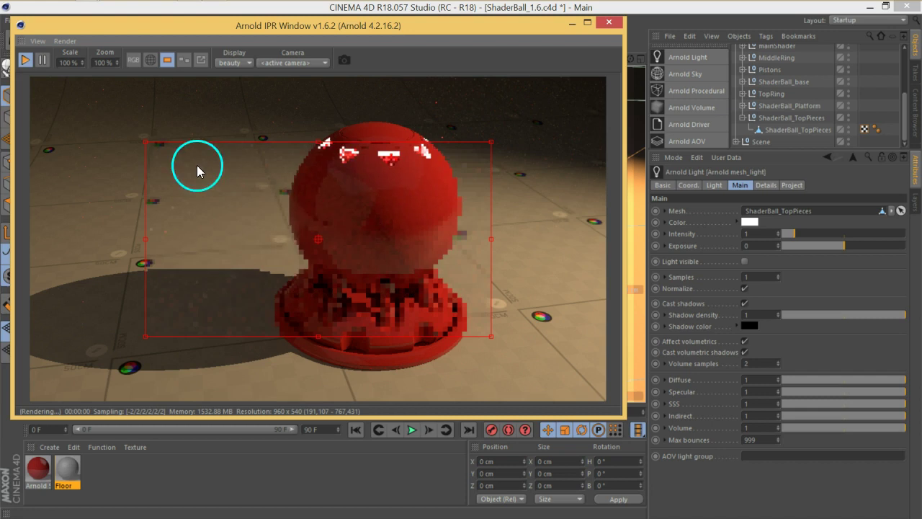
left_click_drag(147, 143, 329, 204)
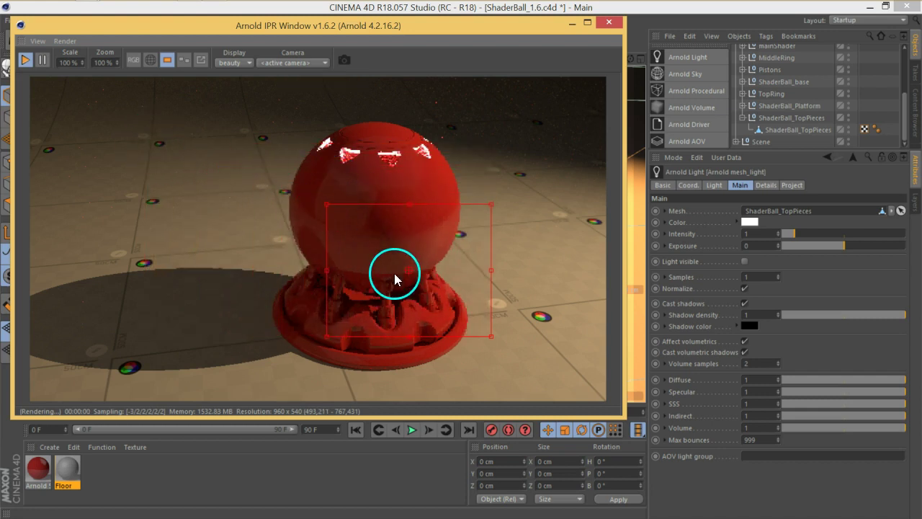
left_click_drag(406, 274, 381, 170)
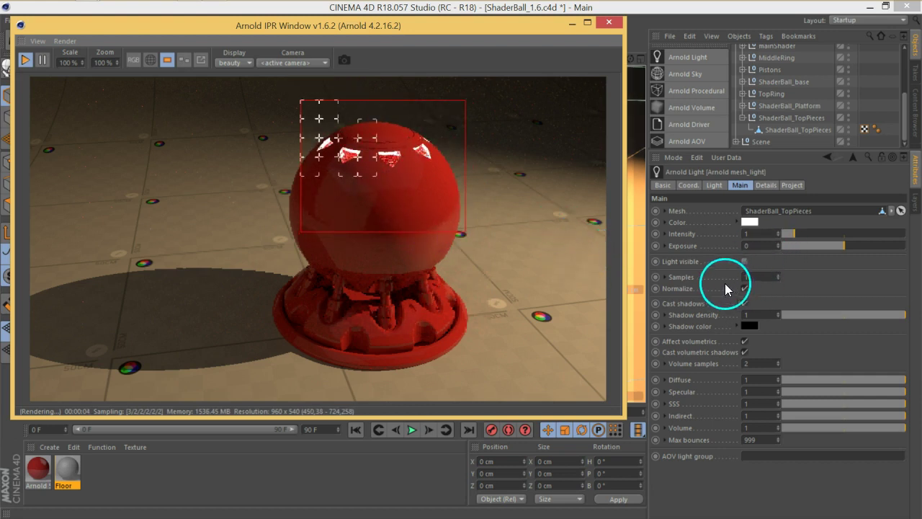
- Make the mesh light visible in the render and raise its exposure
left_click_drag(757, 275, 789, 288)
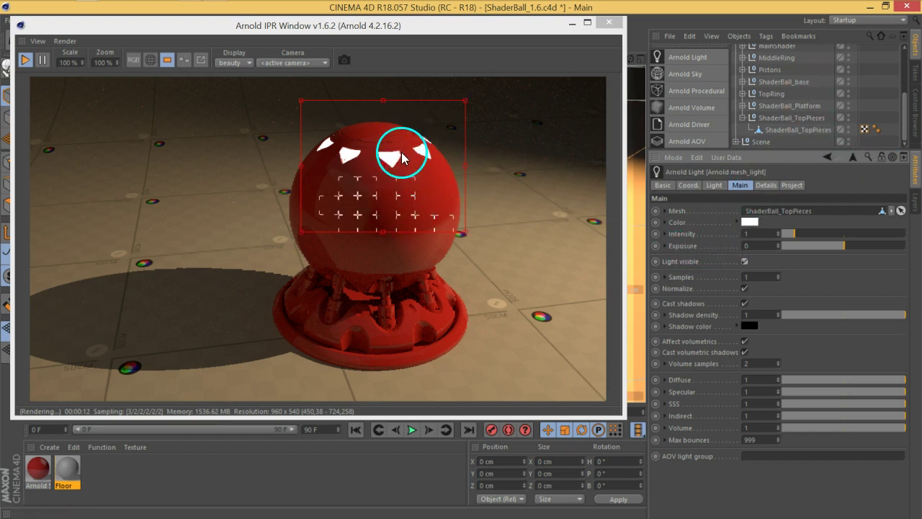
left_click(746, 261)
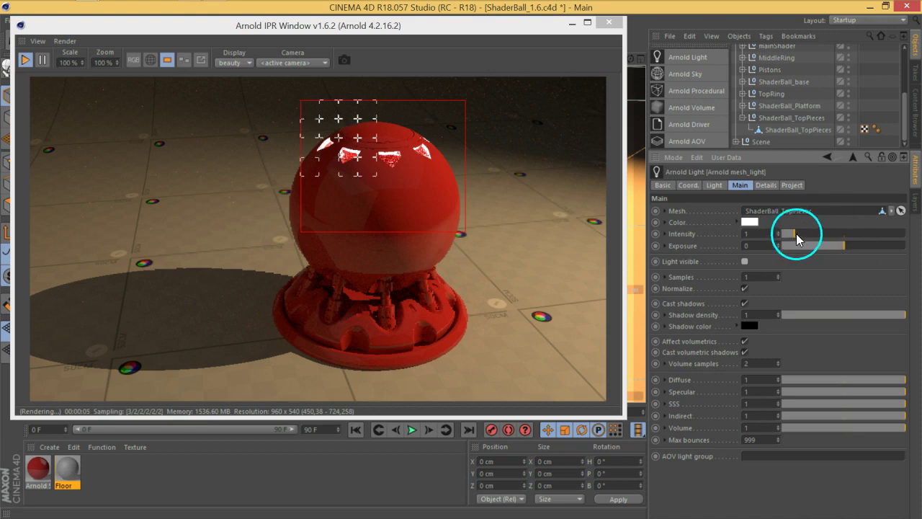
left_click_drag(841, 246, 869, 247)
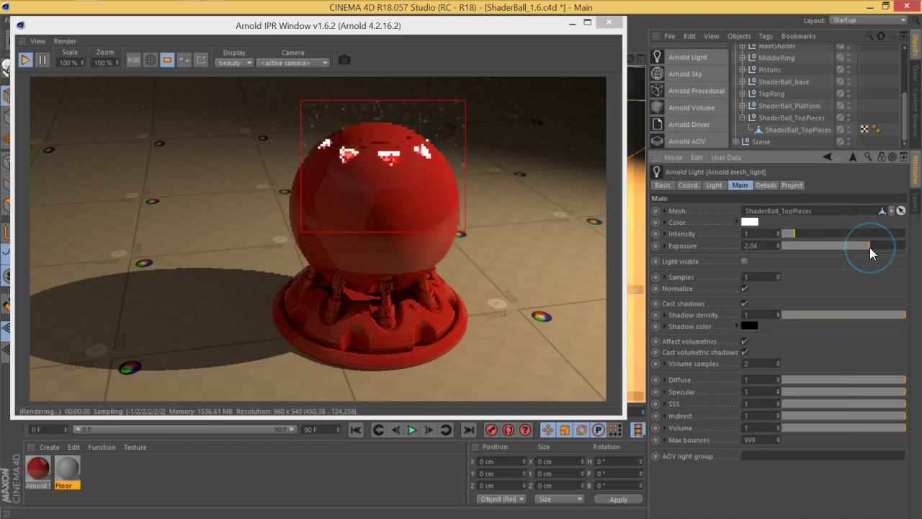
left_click(393, 167)
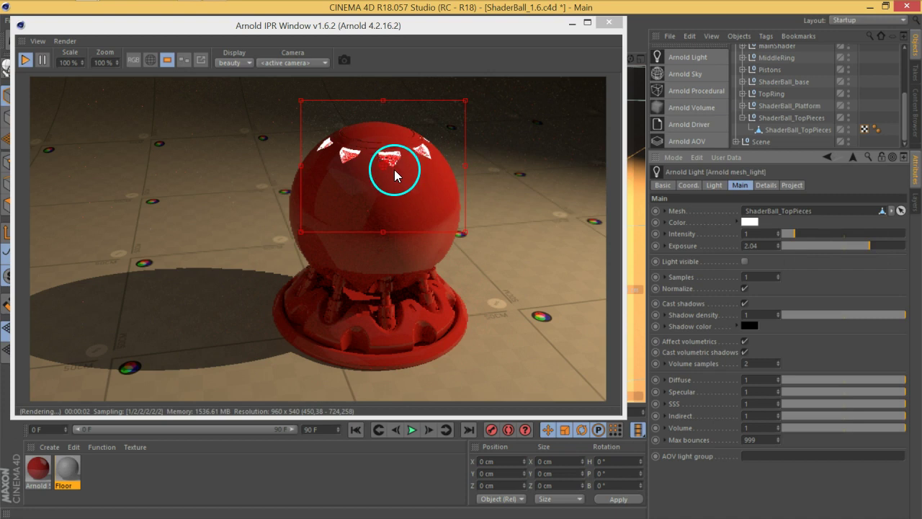
left_click(744, 262)
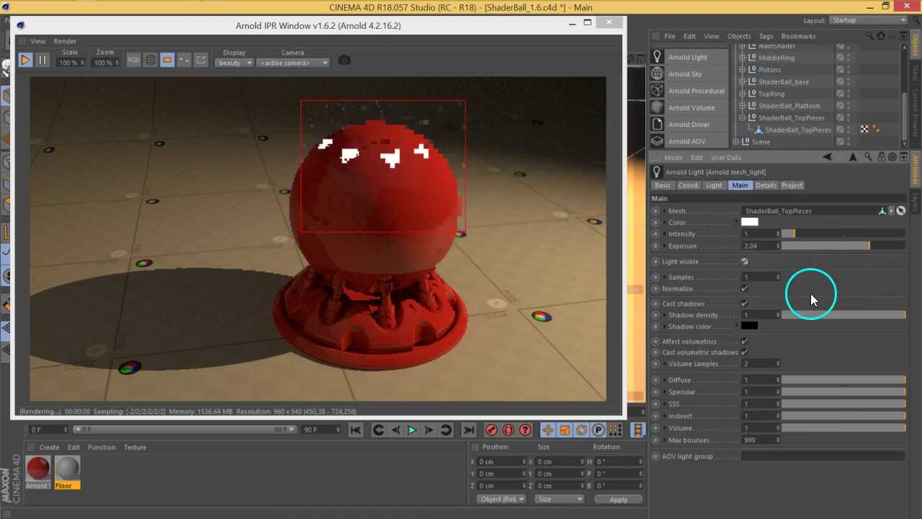
- Enable colour temperature on the mesh light at a warm 2342 K
left_click(766, 185)
left_click(736, 210)
left_click_drag(828, 233, 795, 233)
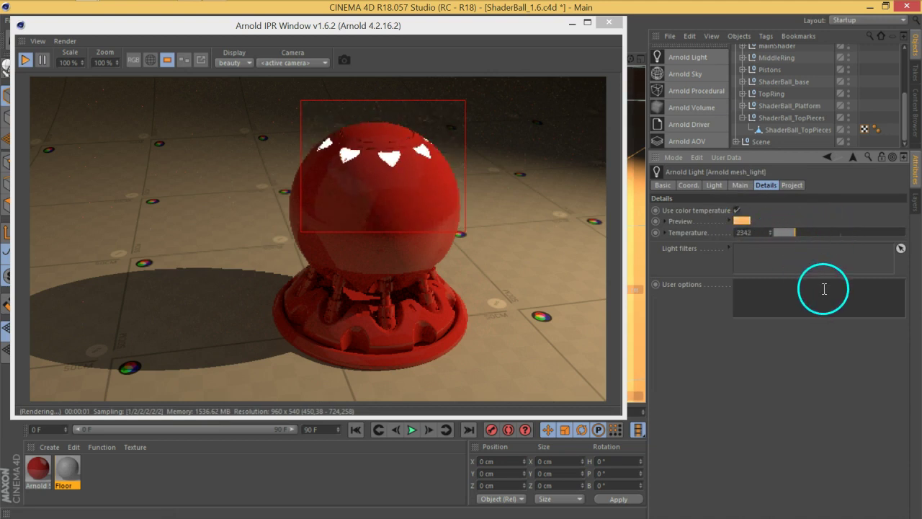
left_click(738, 185)
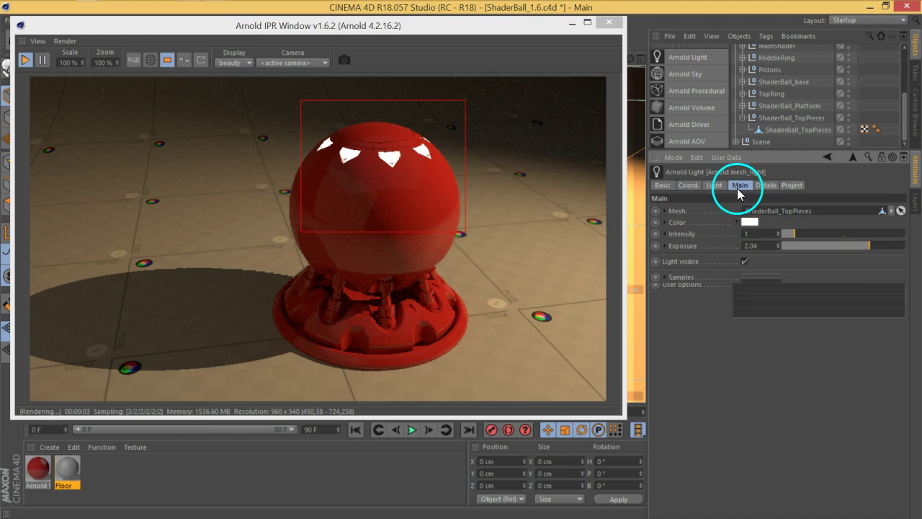
- Set the mesh light's exposure to 0.41 and intensity to 0.26
mouse_move(779, 246)
left_mouse_down()
mouse_move(879, 254)
mouse_move(850, 246)
left_mouse_up()
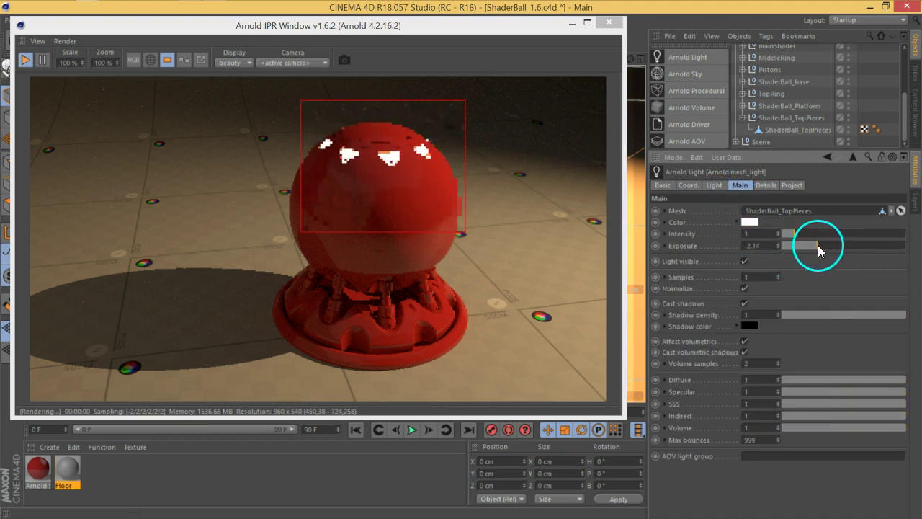
left_click_drag(800, 245, 850, 244)
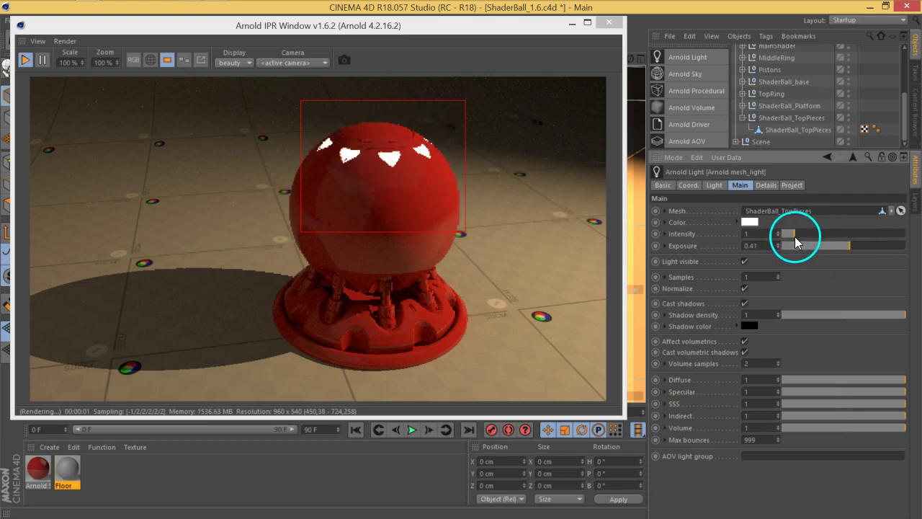
left_click_drag(791, 239, 786, 238)
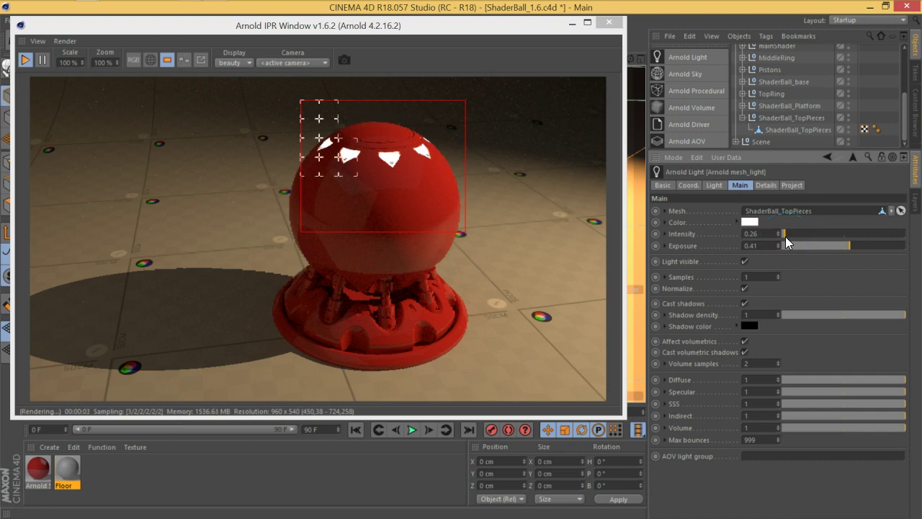
left_click(785, 236)
- Move the IPR window aside to reveal the viewport
left_click(741, 263)
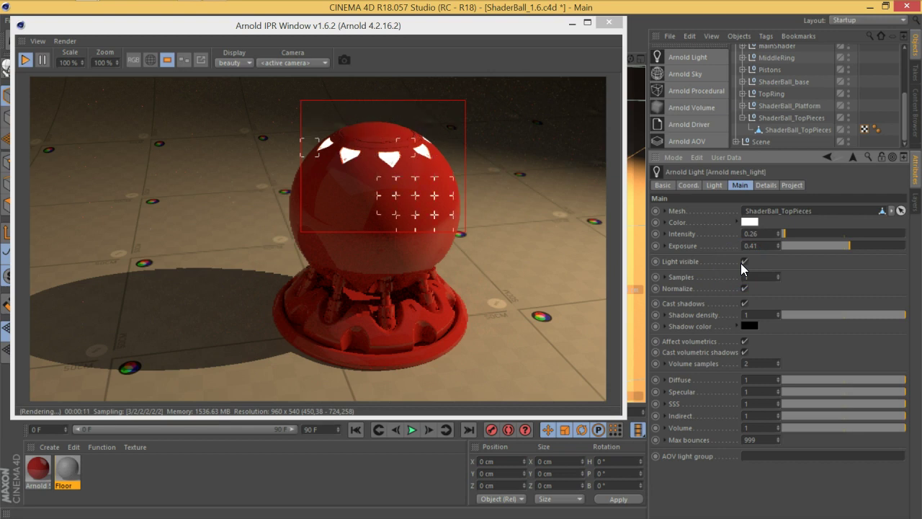
left_click_drag(865, 119, 450, 345)
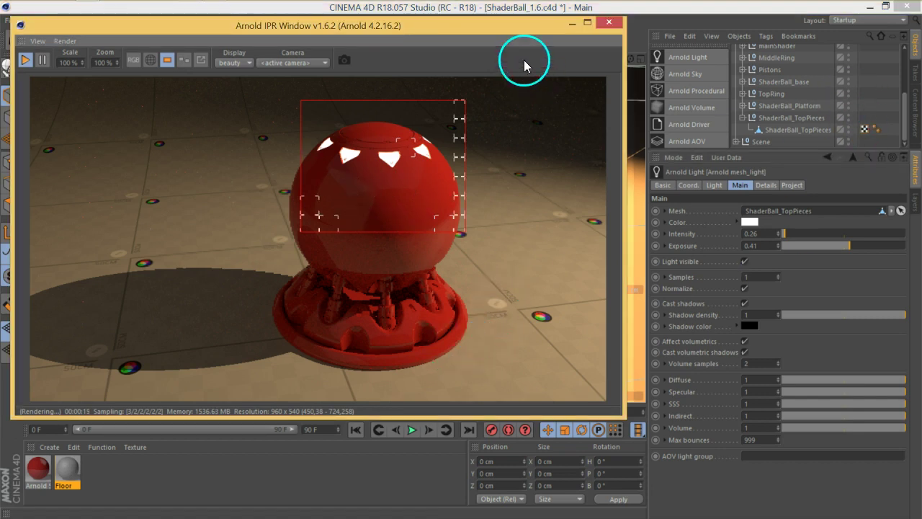
left_click_drag(533, 25, 222, 31)
- Make ShaderBall_Base the Arnold mesh light's emitting mesh
left_click(440, 358)
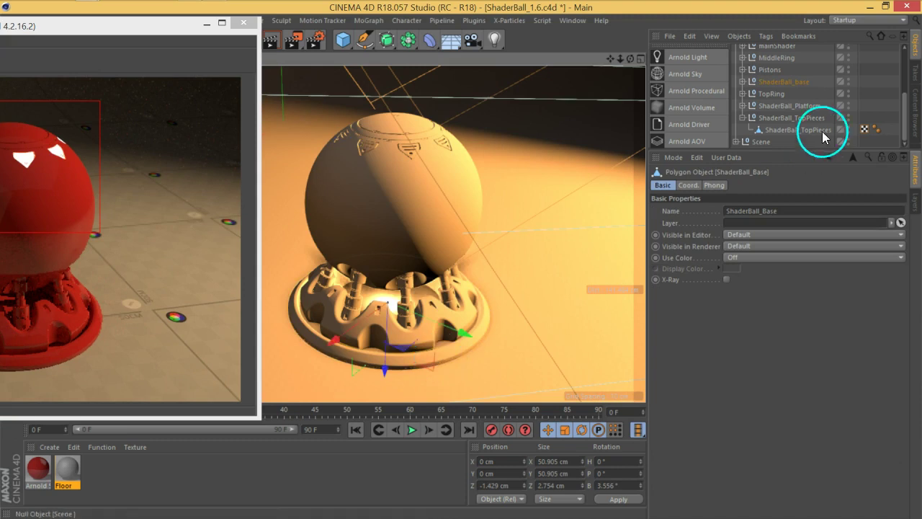
left_click(789, 82)
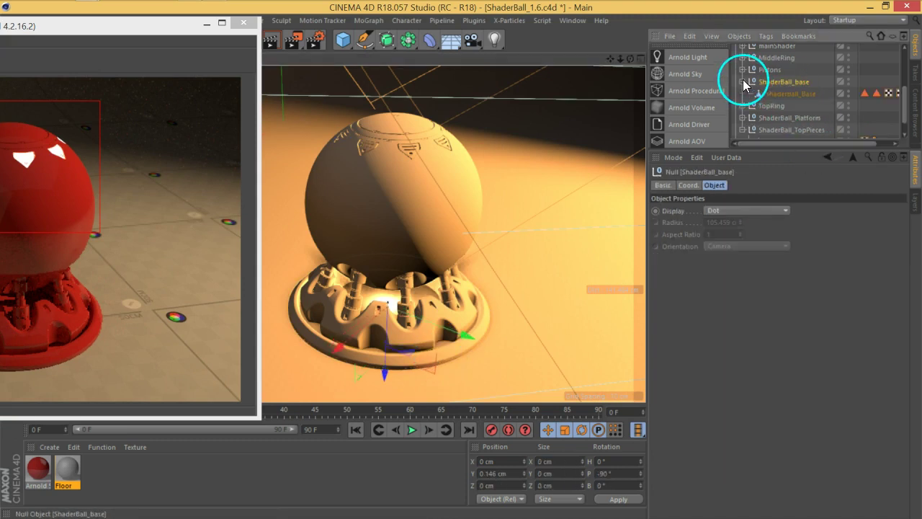
scroll(817, 108, "up", 5)
left_click(781, 52)
scroll(829, 112, "down", 3)
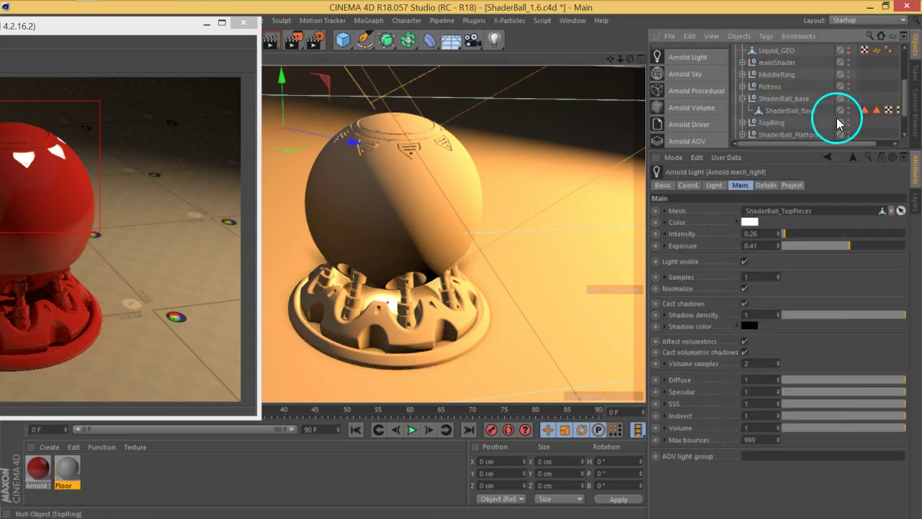
left_click_drag(805, 117, 817, 211)
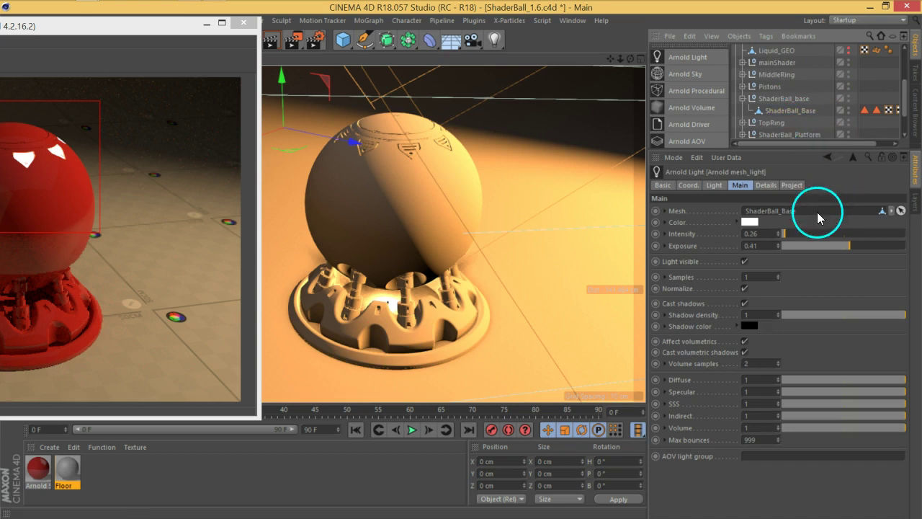
- Bring the IPR window into view and limit its render region to the base
left_click(145, 29)
left_click_drag(145, 29, 457, 37)
left_click(338, 178)
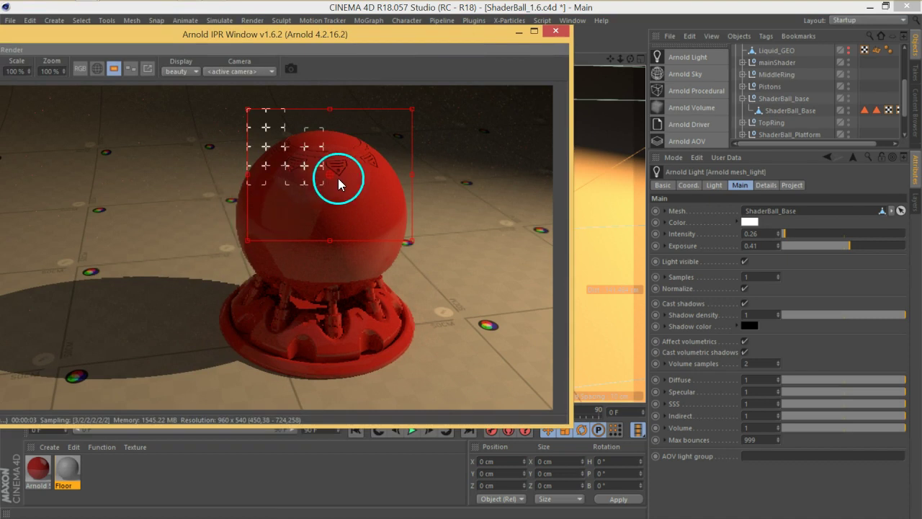
left_click(321, 328)
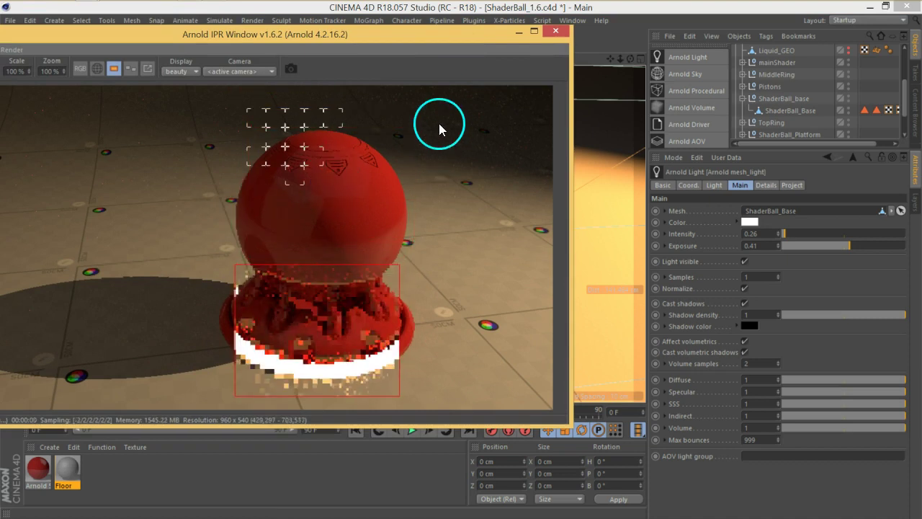
left_click_drag(413, 36, 437, 17)
- Turn off region render and give the mesh light exposure 0.07 and intensity 4.4
left_click(412, 372)
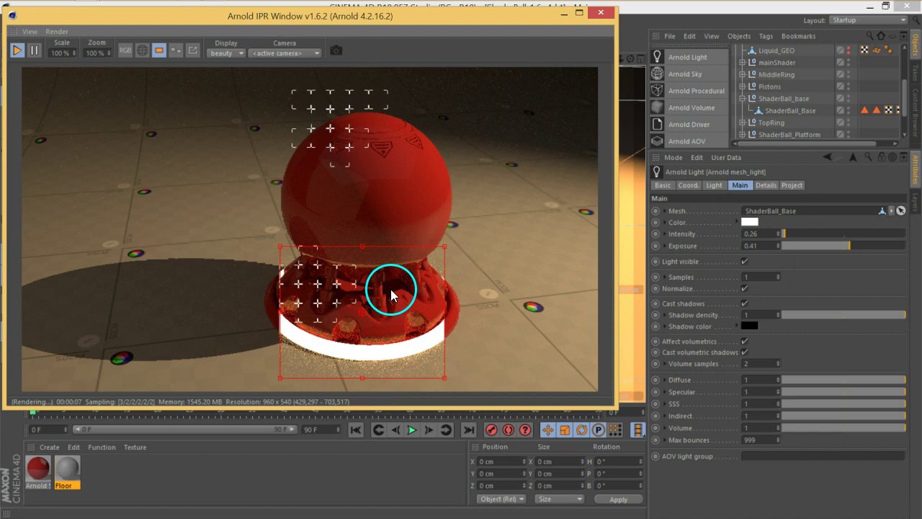
left_click(159, 49)
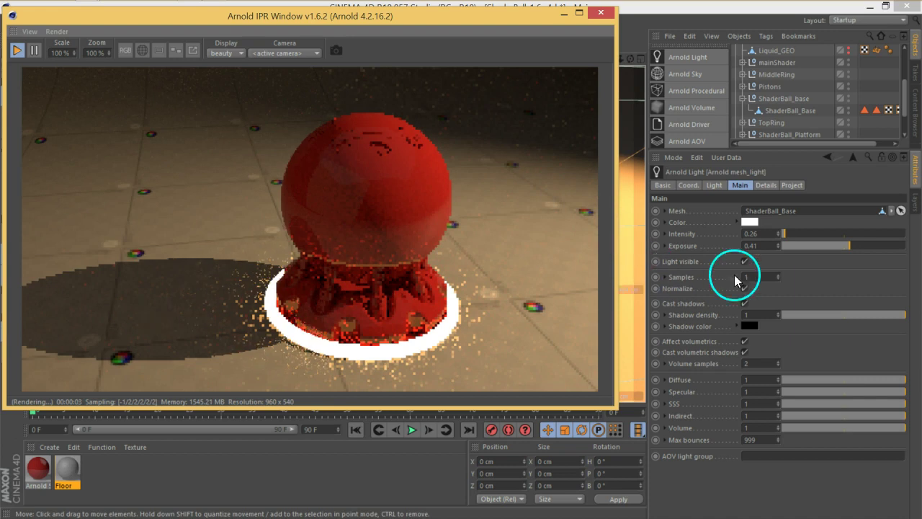
left_click_drag(850, 247, 844, 247)
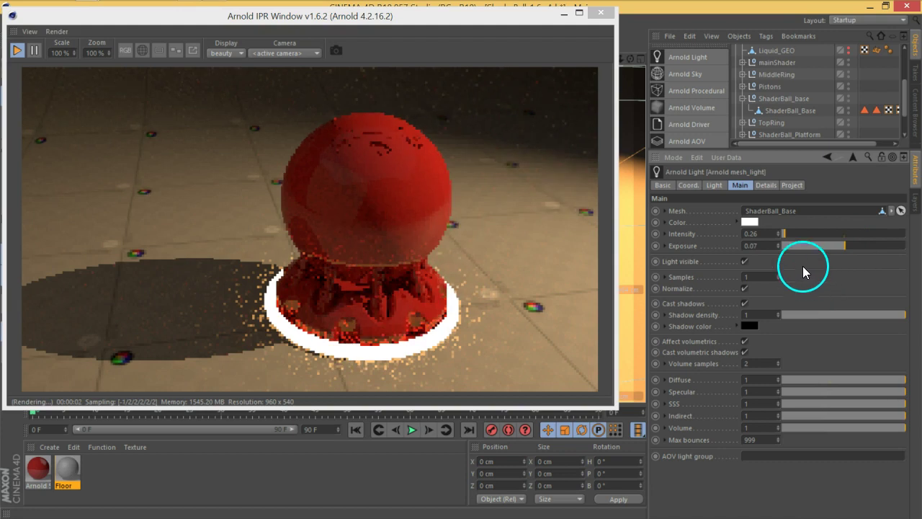
left_click_drag(789, 234, 833, 234)
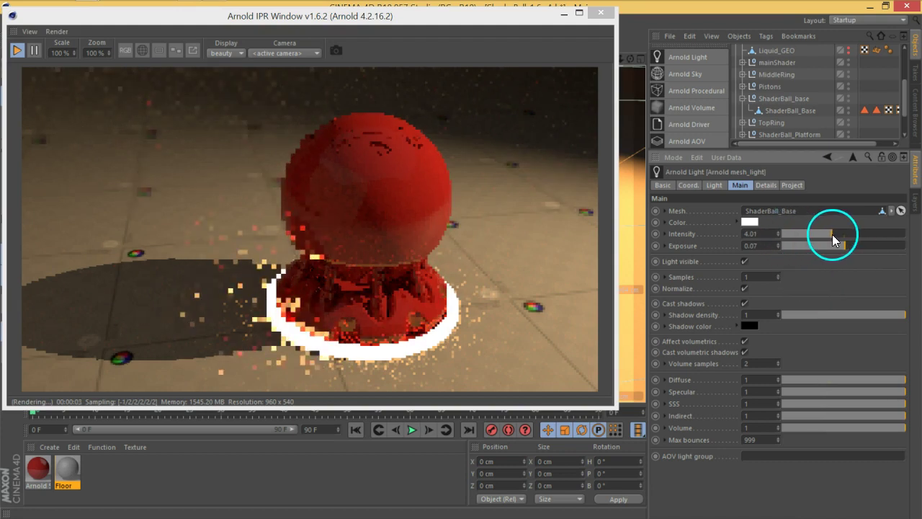
left_click_drag(833, 234, 838, 234)
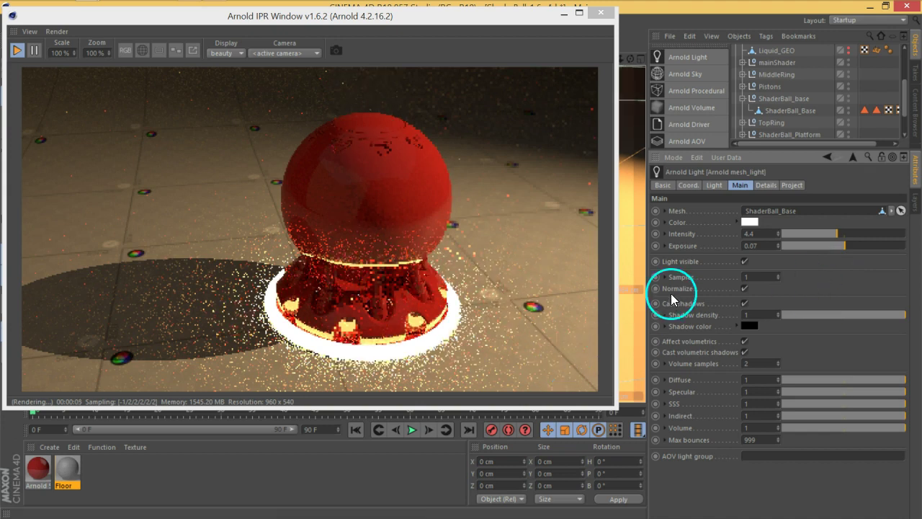
left_click(753, 277)
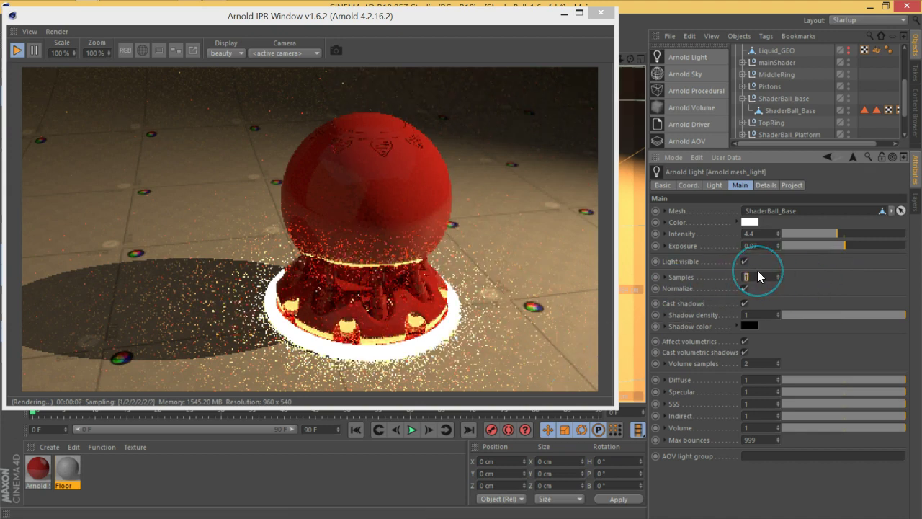
type("4")
- Test 4 samples on the mesh light, reset its exposure to 0, then return samples to 1
key("Return")
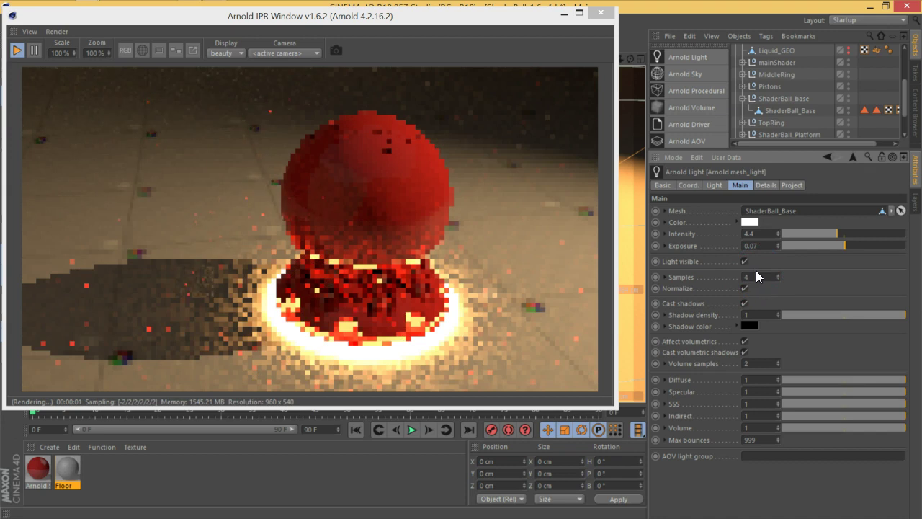
left_click(785, 294)
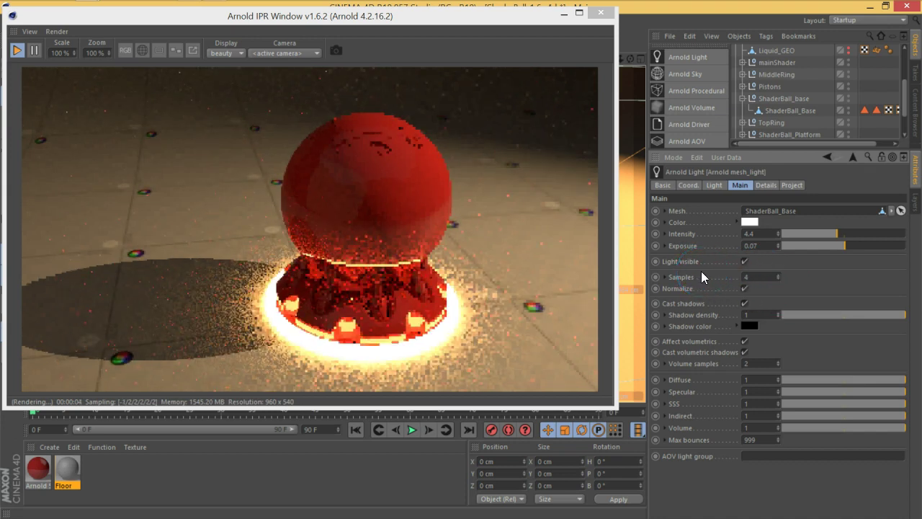
left_click(699, 286)
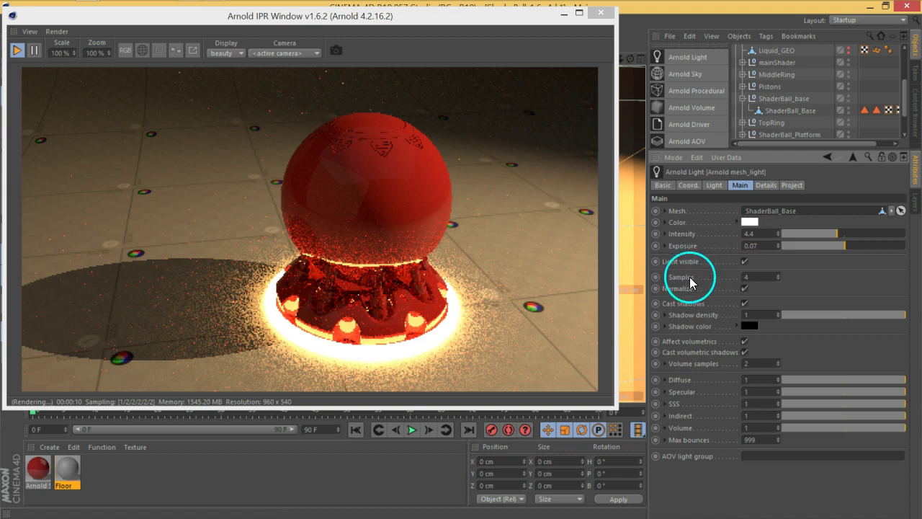
left_click(778, 248)
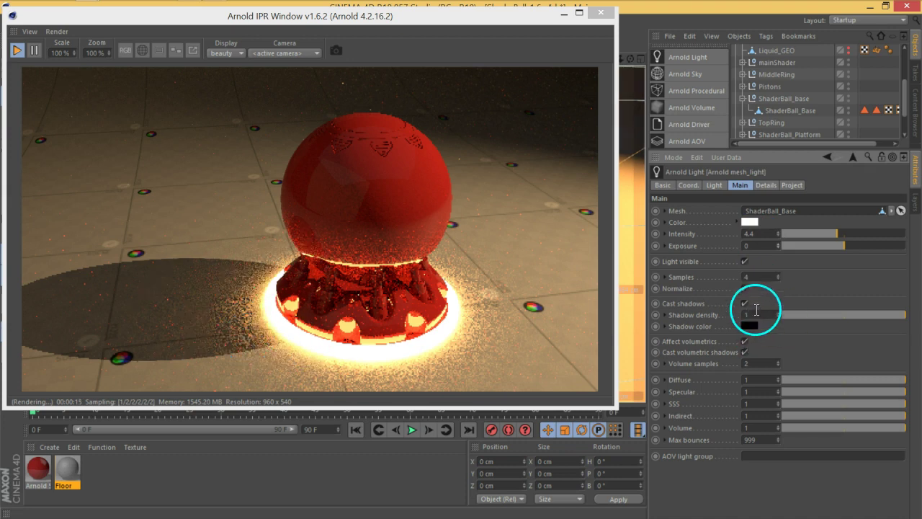
type("1")
key("Return")
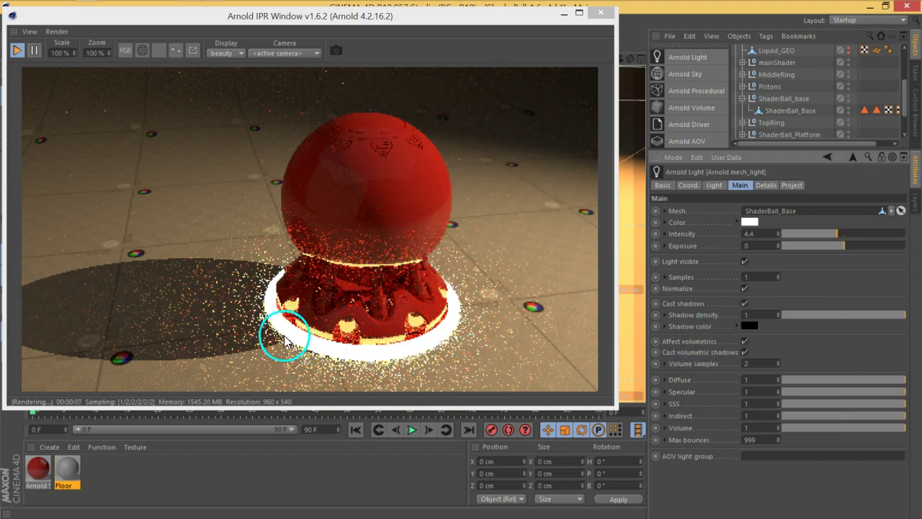
- Enable Use color temperature in the mesh light's Details for a warm 2342 tint
left_click_drag(356, 351, 306, 358)
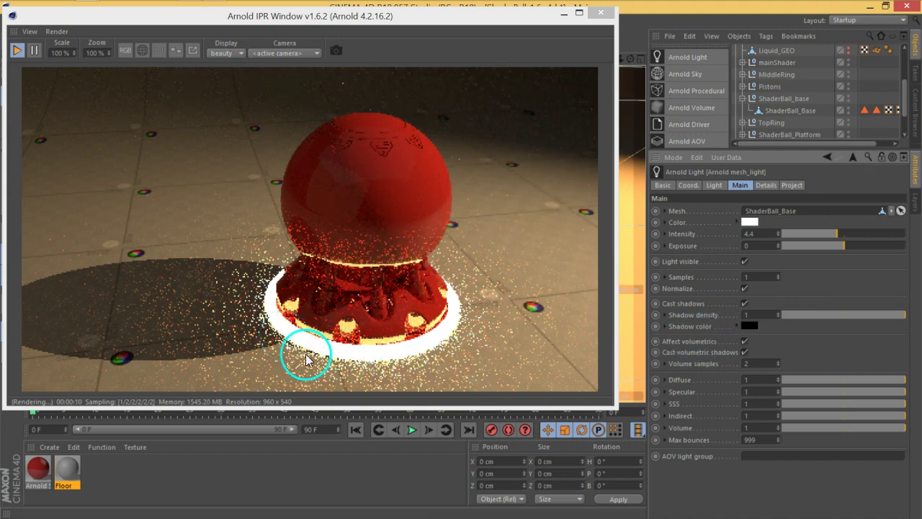
left_click(766, 185)
left_click(736, 209)
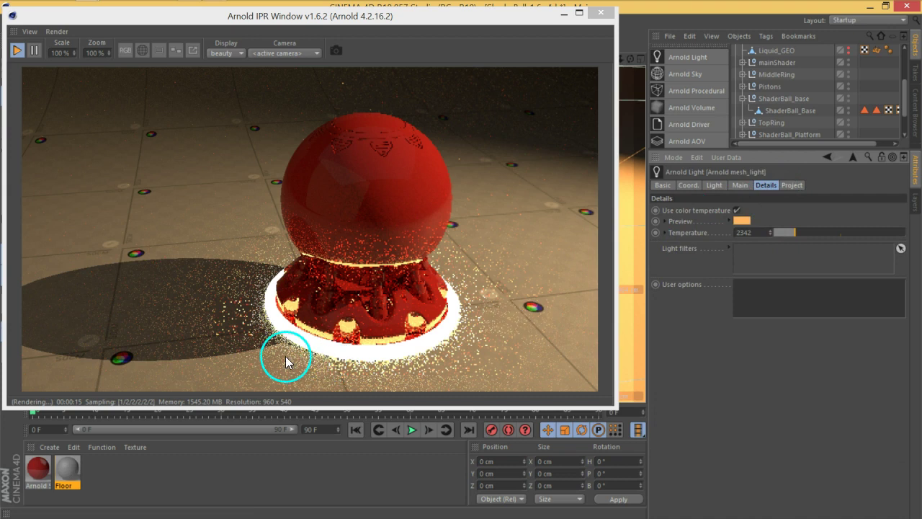
left_click(739, 185)
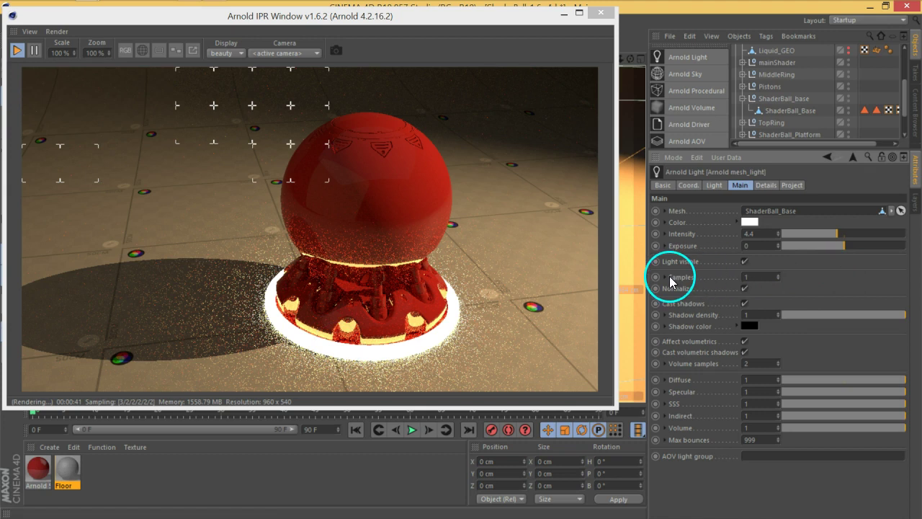
- Raise the mesh light's samples to 5
double_click(767, 276)
type("5")
key("Return")
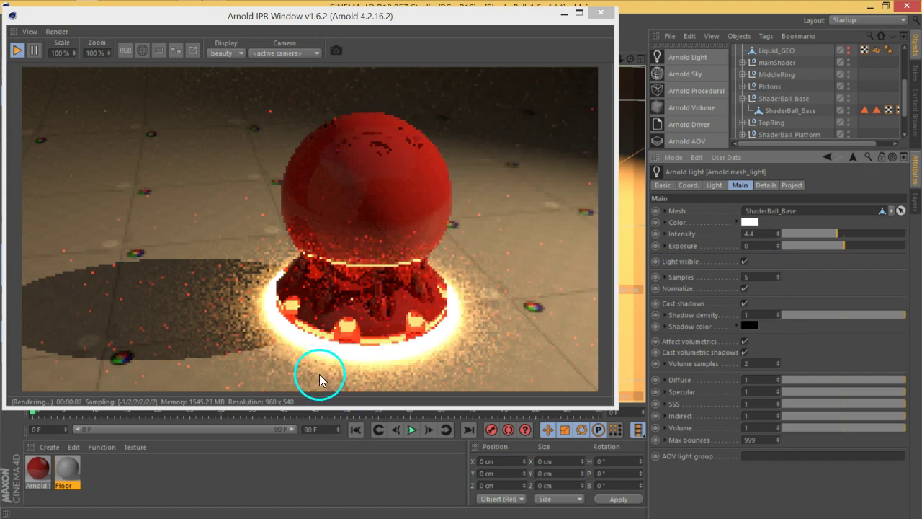
left_click_drag(229, 346, 281, 346)
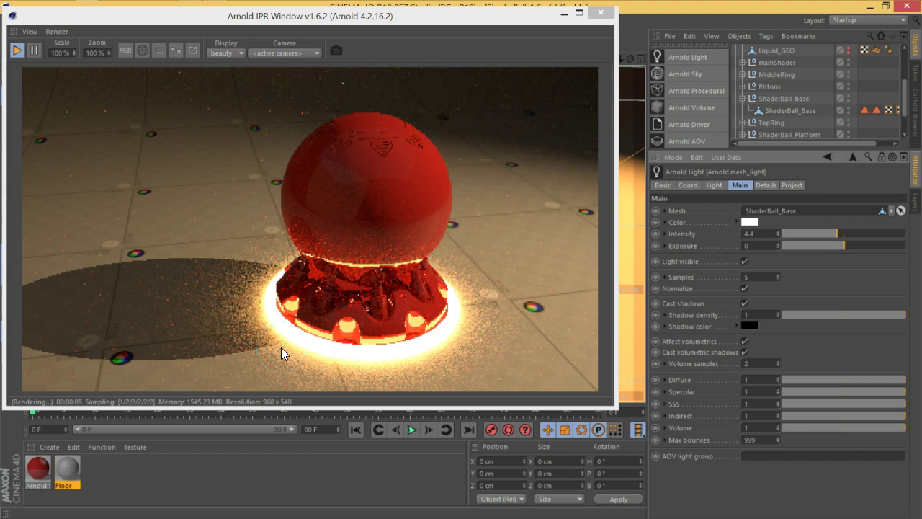
left_click_drag(281, 353, 673, 384)
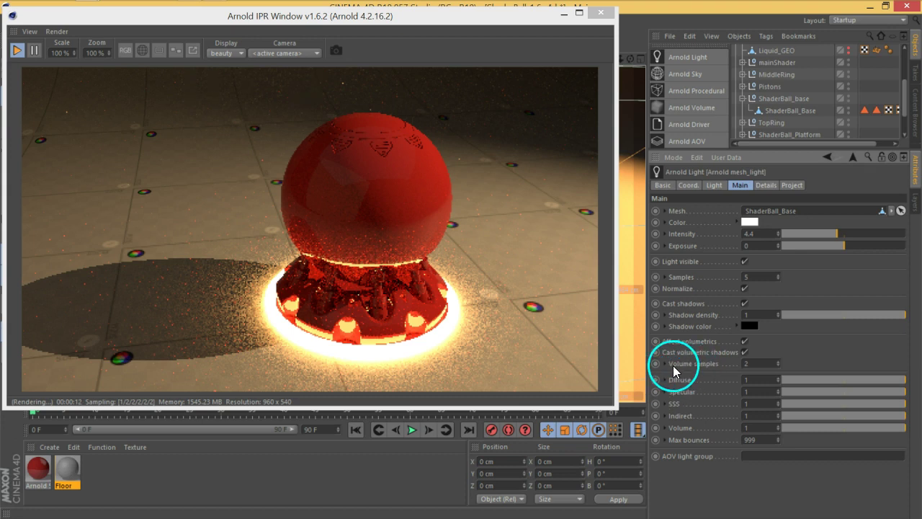
- Lower the mesh light's intensity to 0.65 and raise its exposure to 1.75
left_click_drag(834, 235, 795, 239)
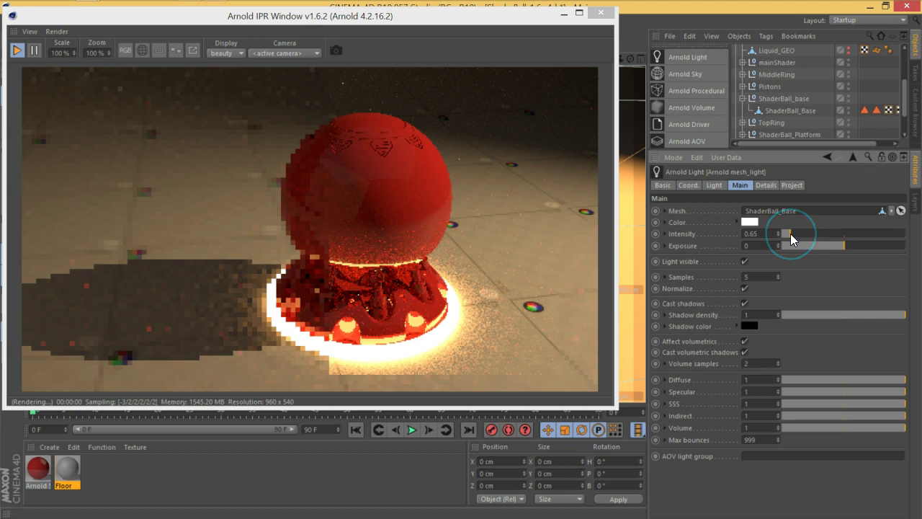
left_click_drag(845, 246, 858, 249)
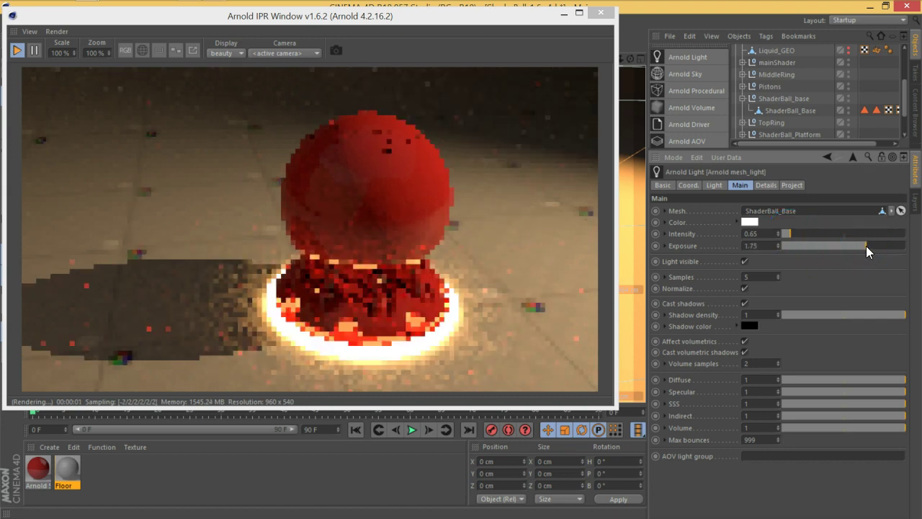
mouse_move(782, 305)
left_mouse_down()
mouse_move(897, 110)
mouse_move(786, 205)
mouse_move(675, 266)
left_mouse_up()
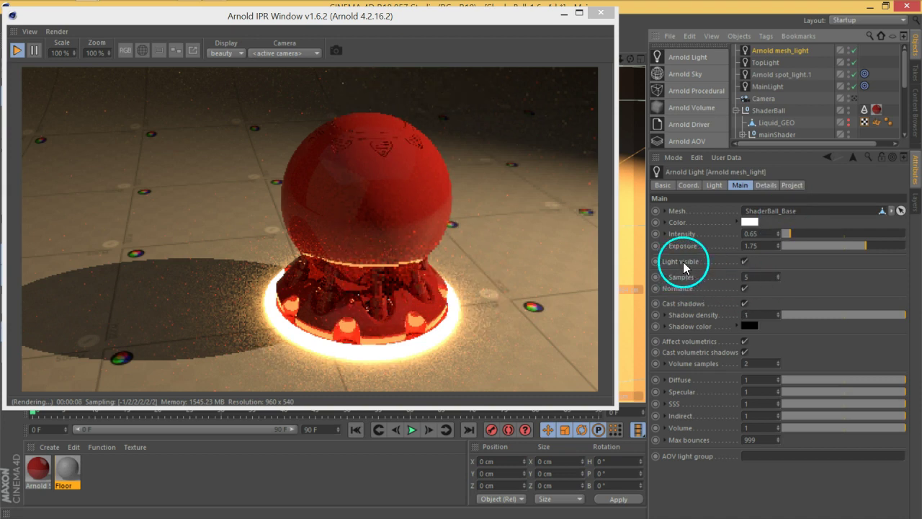
- Uncheck Light visible so the mesh light's own geometry is hidden from the render
left_click(745, 262)
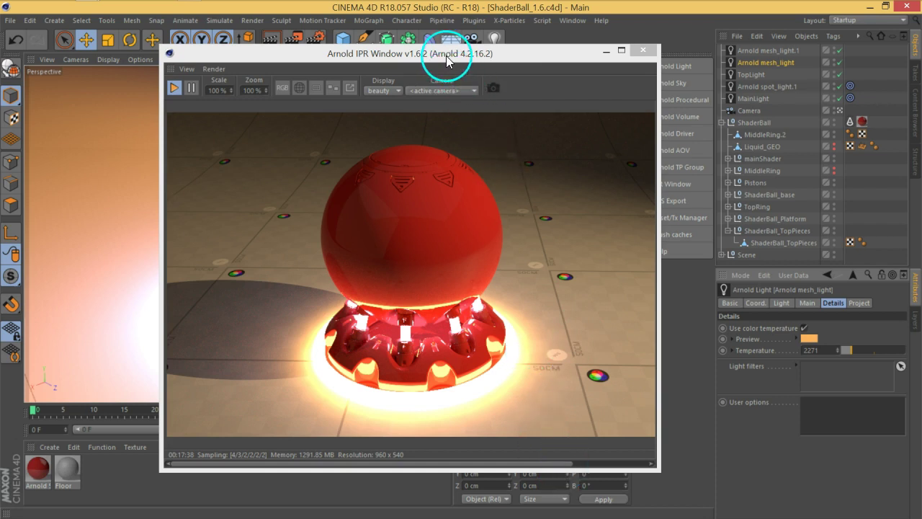
- Move the Arnold IPR window further left and resize it larger
left_click_drag(445, 56, 422, 43)
left_click_drag(638, 459, 746, 499)
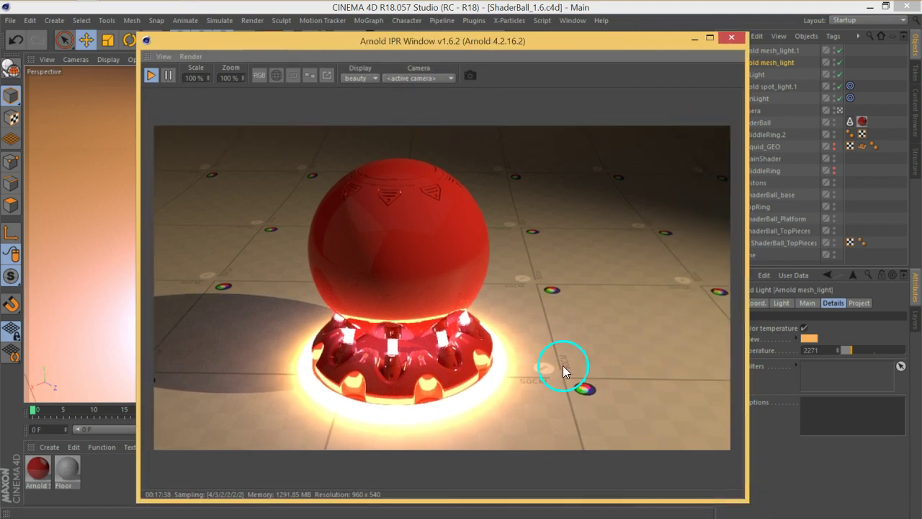
left_click(606, 219)
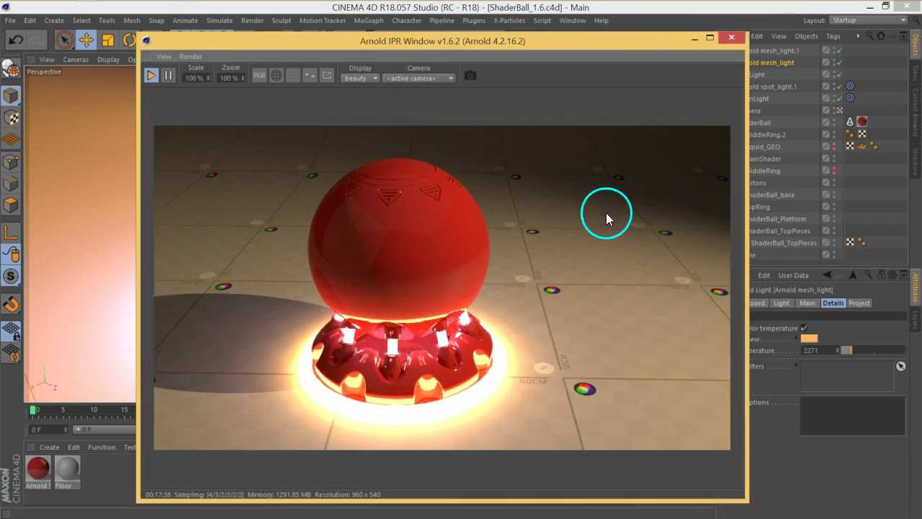
mouse_move(574, 49)
left_mouse_down()
mouse_move(513, 41)
mouse_move(511, 30)
left_mouse_up()
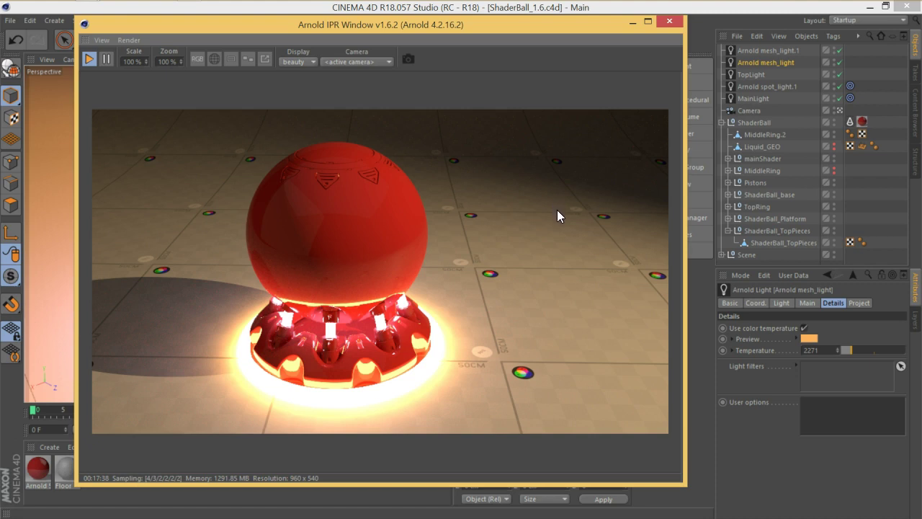
left_click(537, 217)
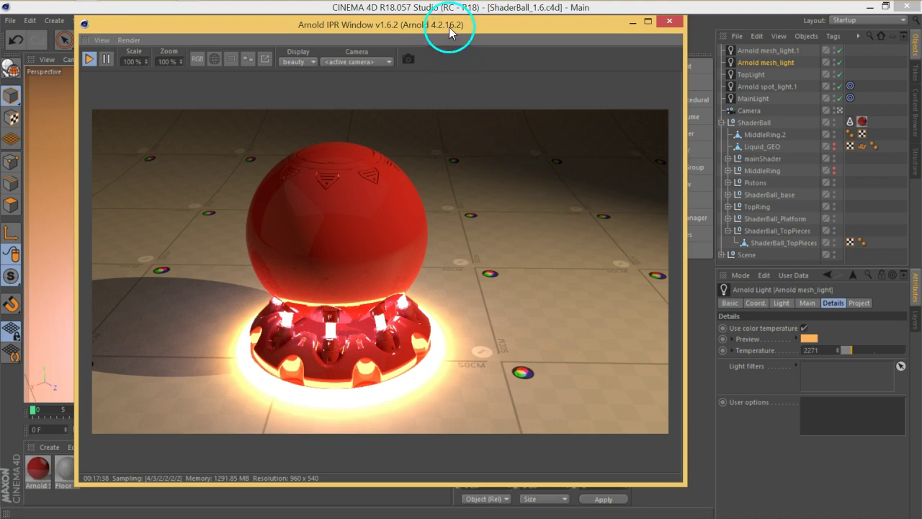